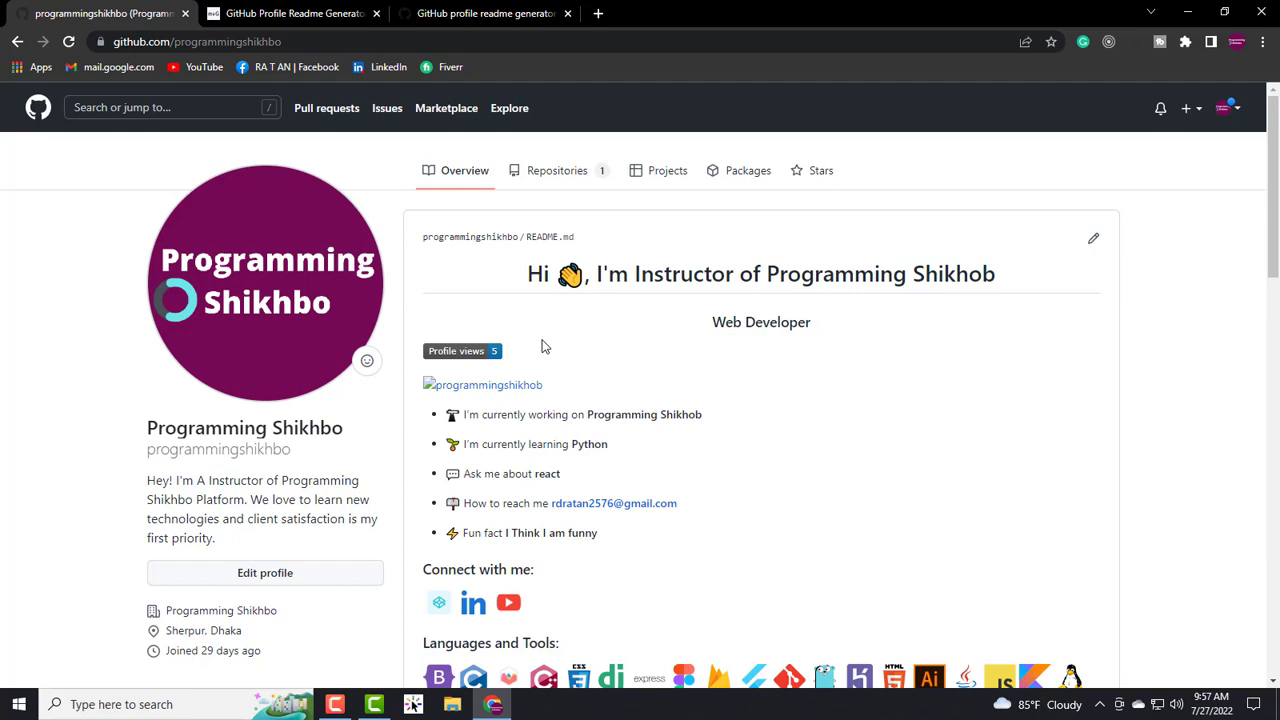
- Switch back and forth between the rahuldkjain and arturssmirnovs generator tabs to compare them
scroll(636, 368, "down", 5)
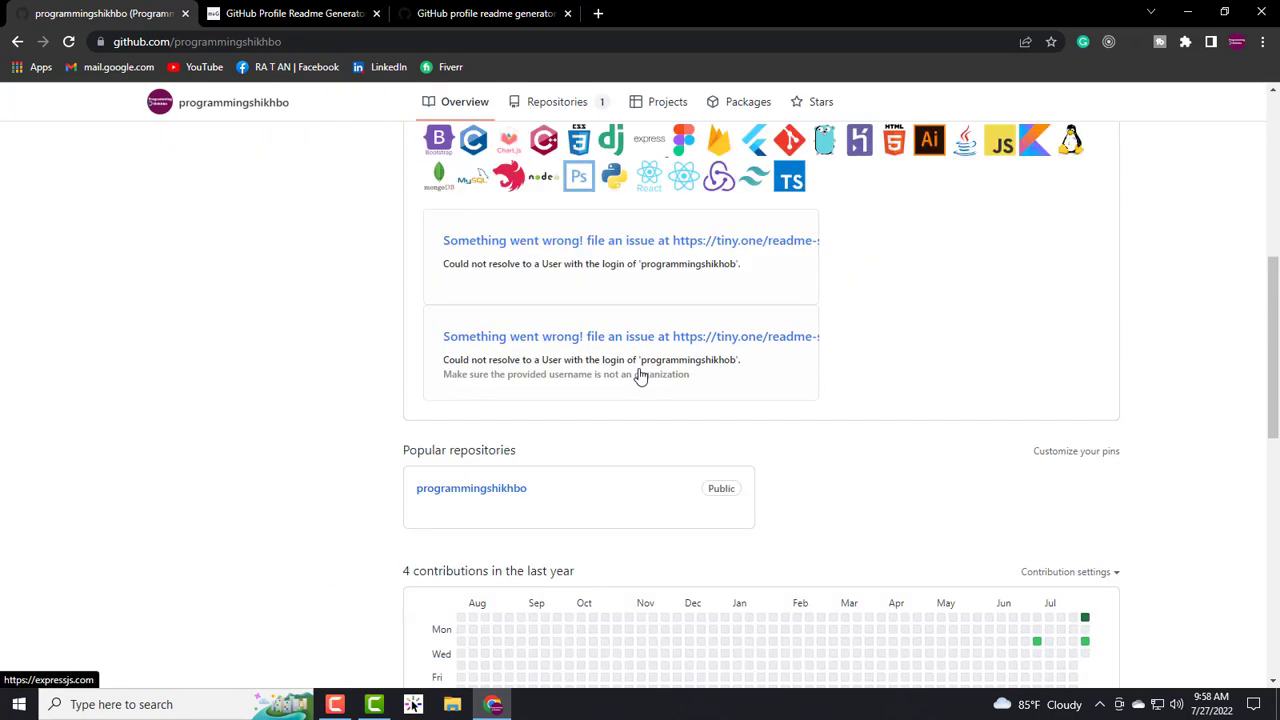
scroll(638, 372, "up", 4)
scroll(640, 376, "up", 2)
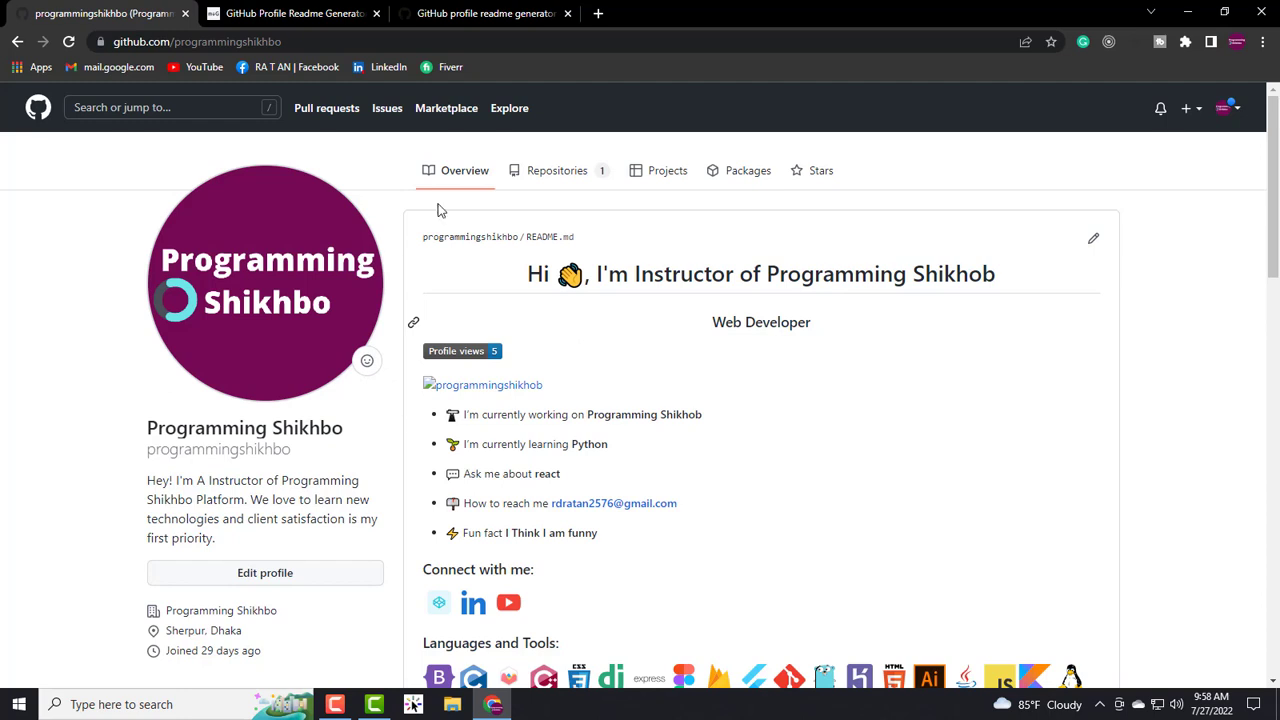
left_click(285, 13)
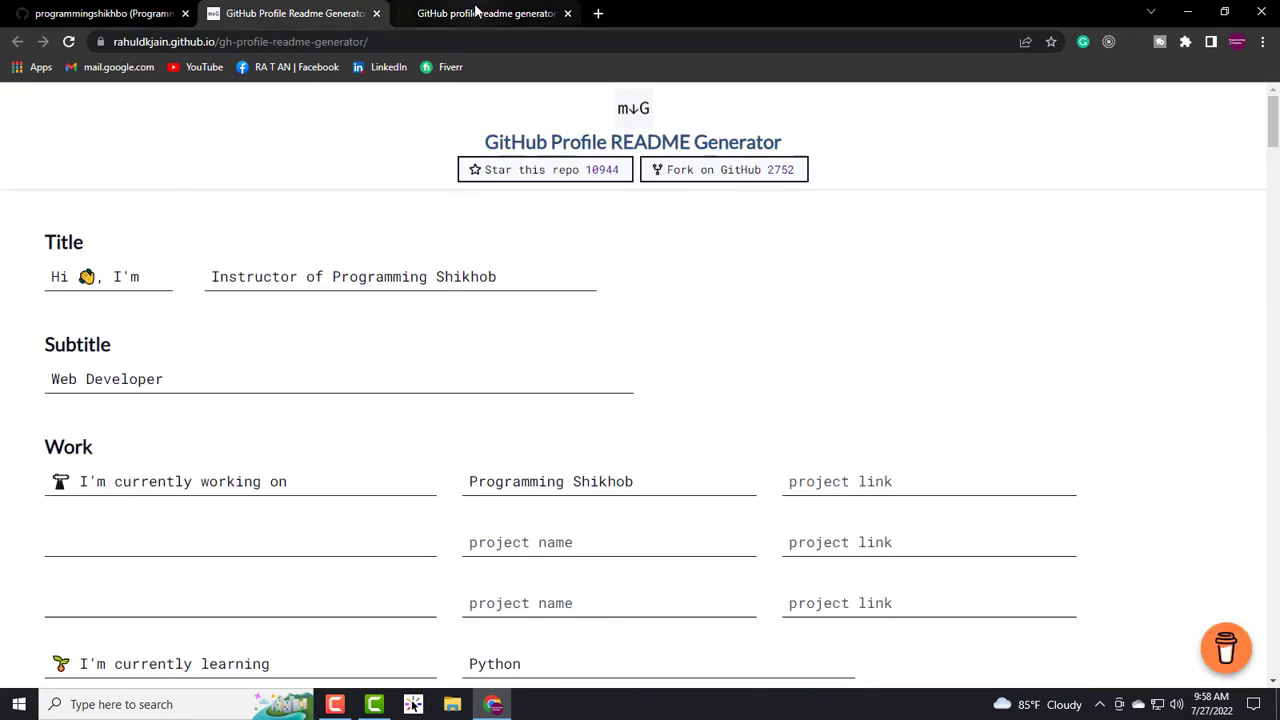
left_click(477, 11)
left_click(307, 8)
left_click(463, 10)
left_click(301, 8)
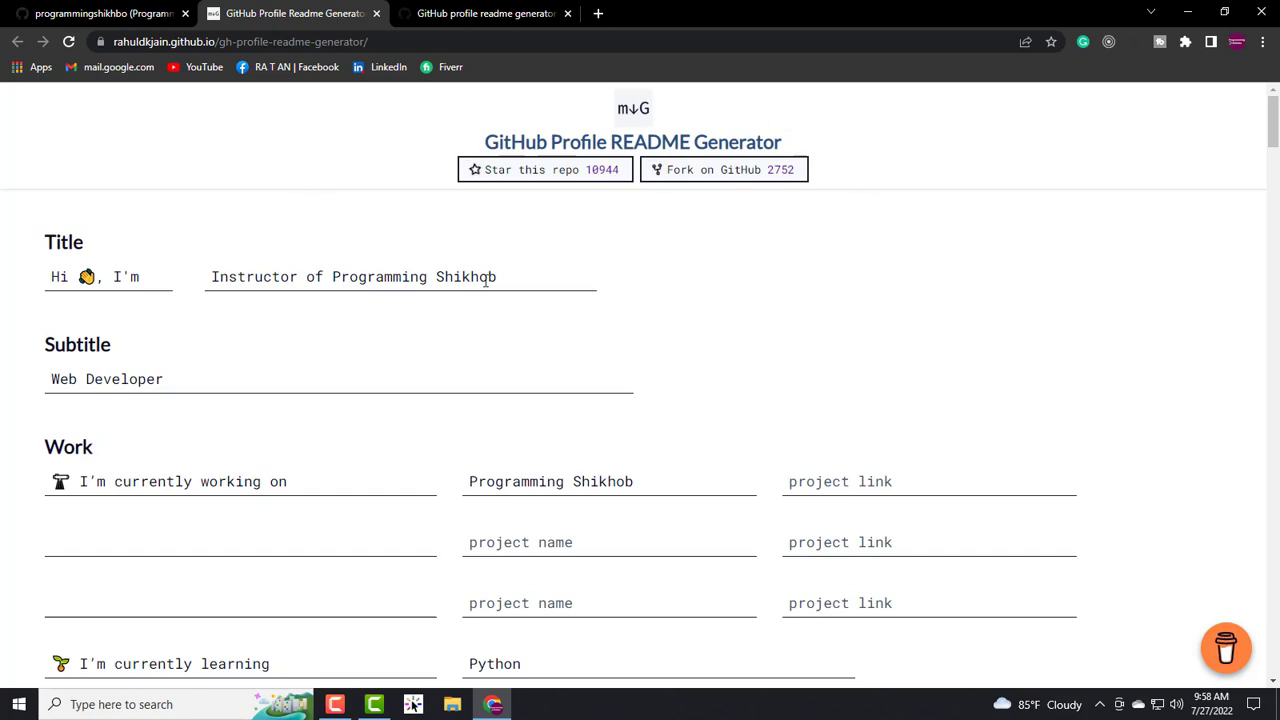
scroll(434, 371, "down", 8)
scroll(432, 372, "up", 10)
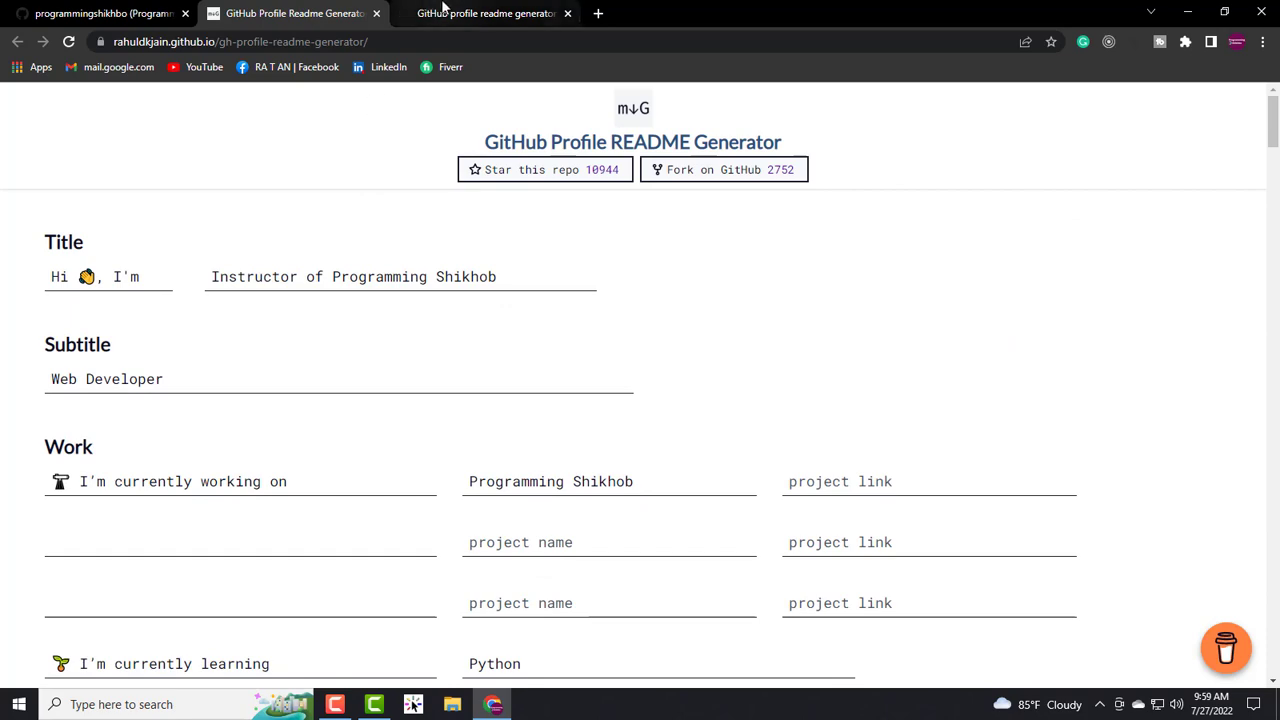
- Review the arturssmirnovs page again, finishing on the rahuldkjain generator form
left_click(447, 10)
scroll(481, 570, "down", 5)
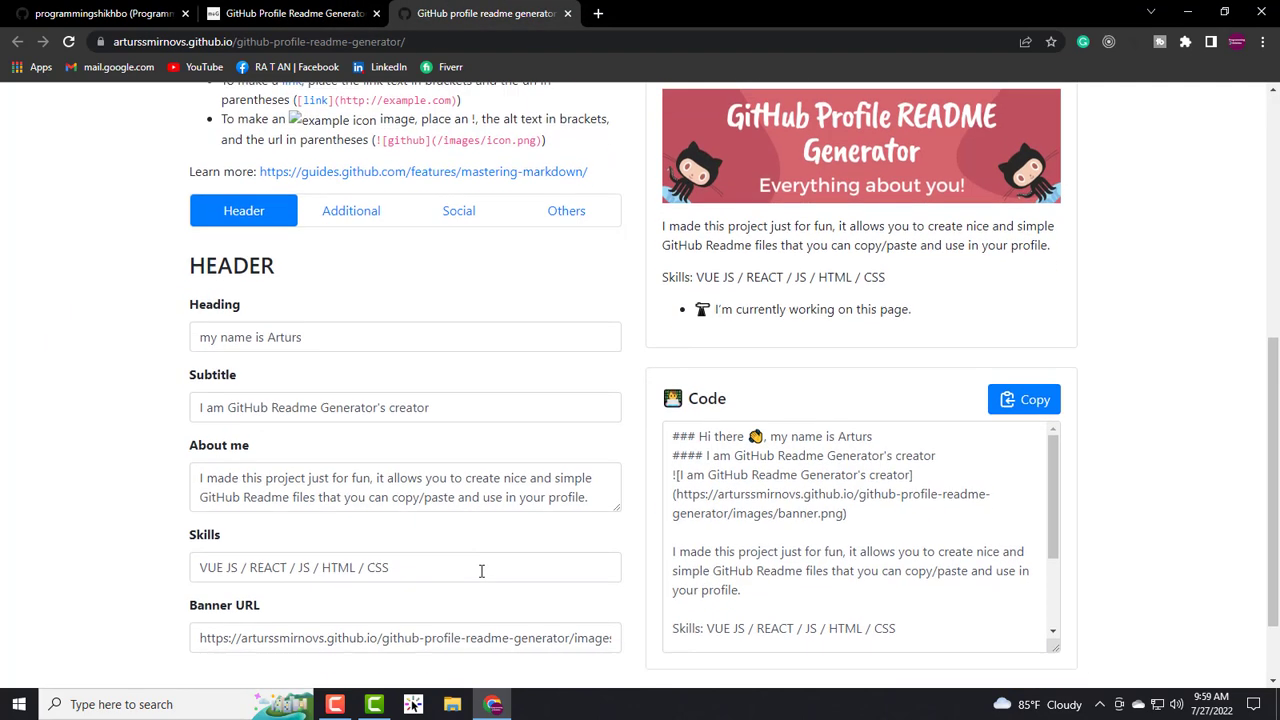
scroll(431, 543, "up", 5)
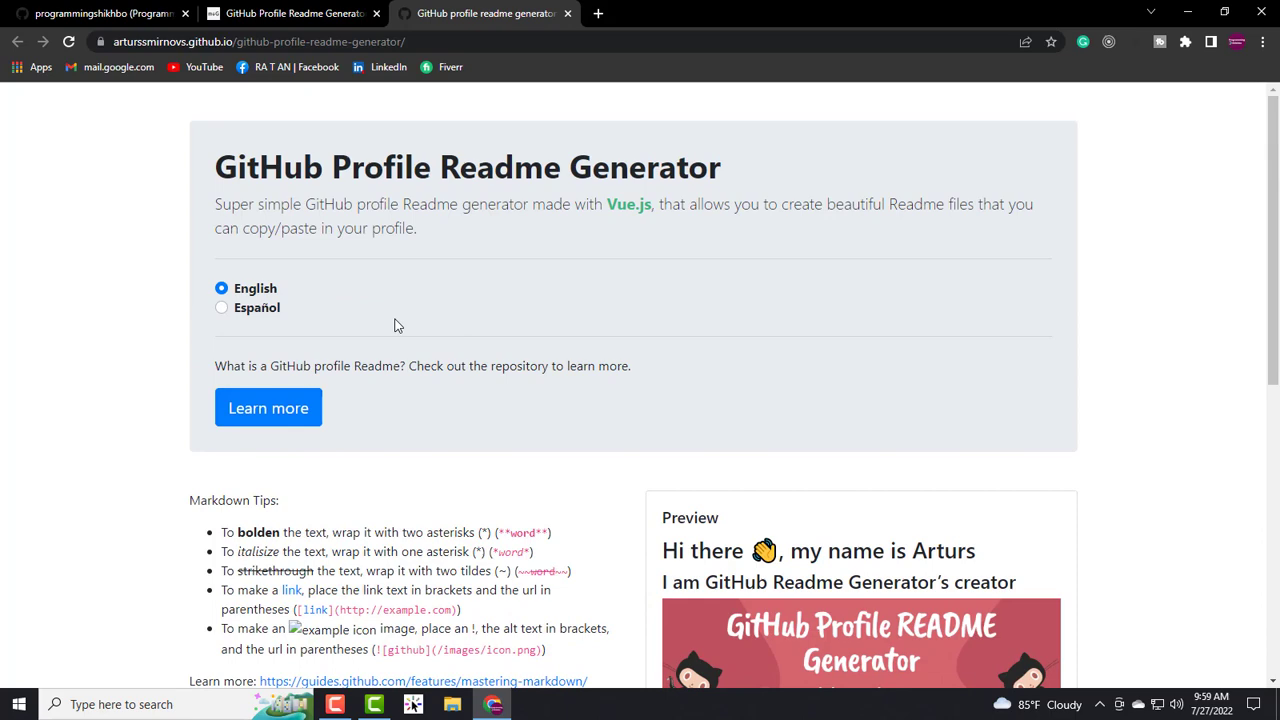
left_click(283, 12)
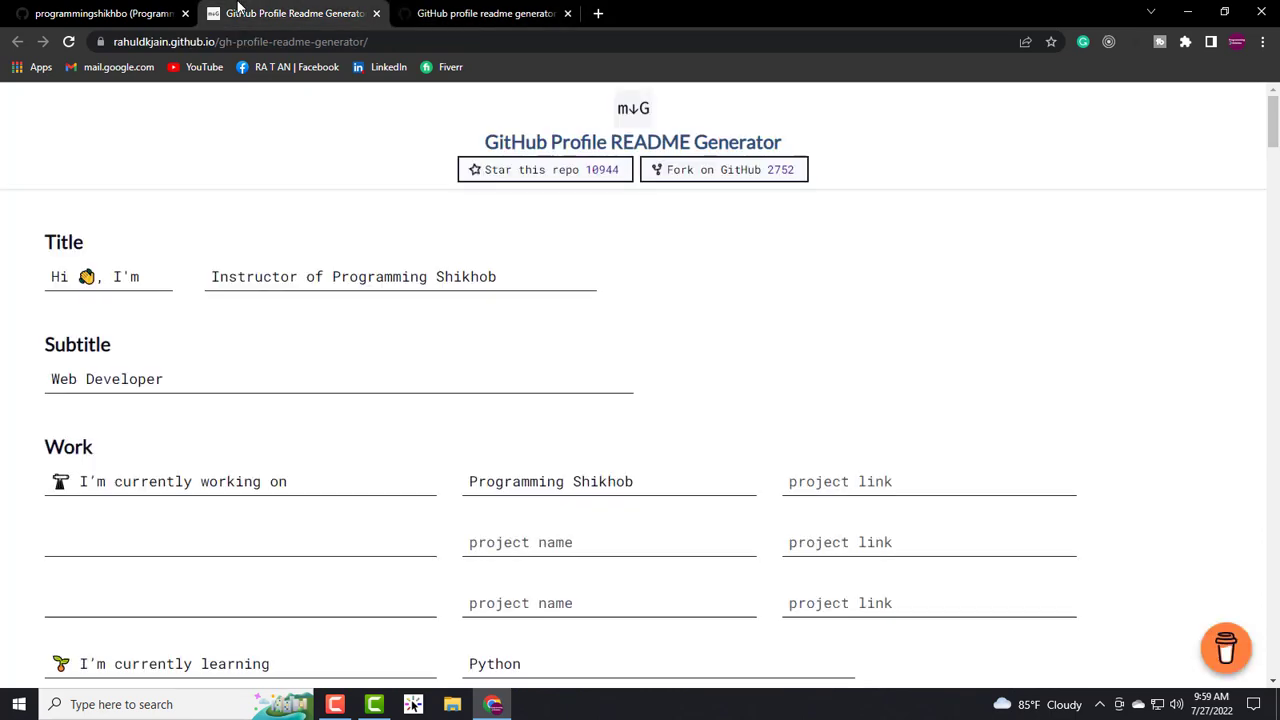
left_click(470, 13)
left_click(283, 8)
left_click(430, 7)
left_click(294, 7)
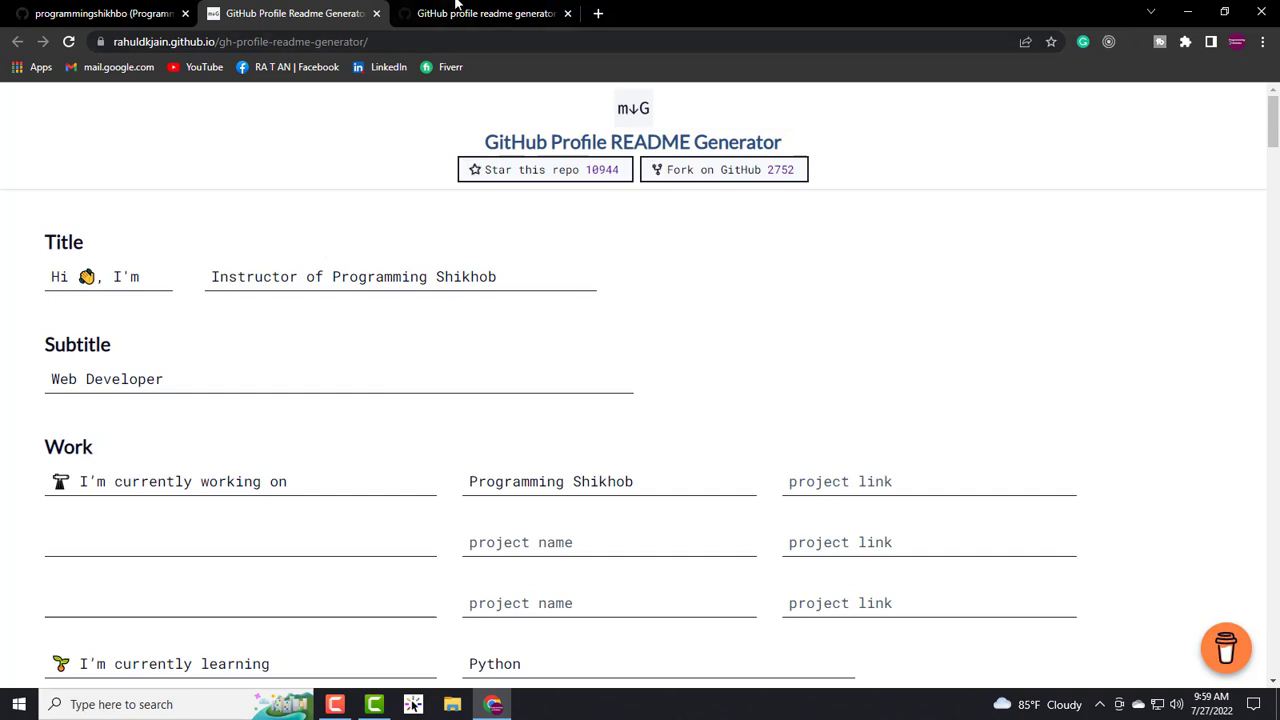
left_click(459, 8)
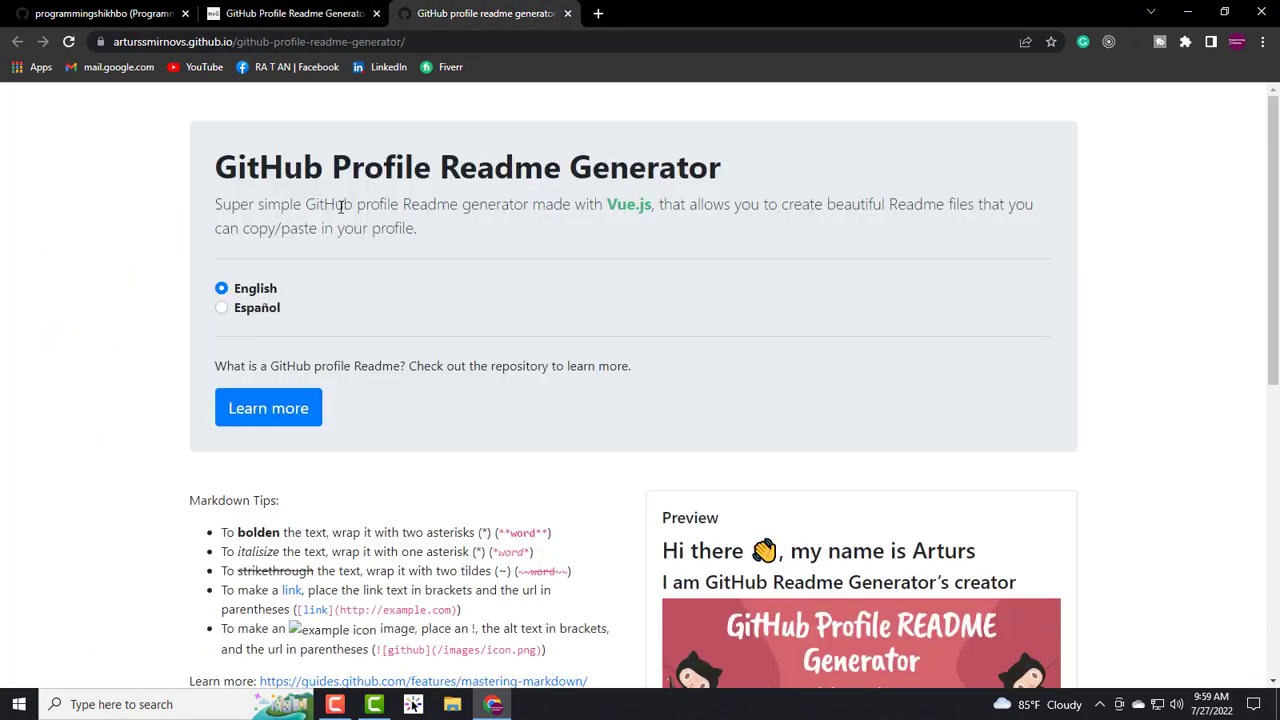
left_click(300, 10)
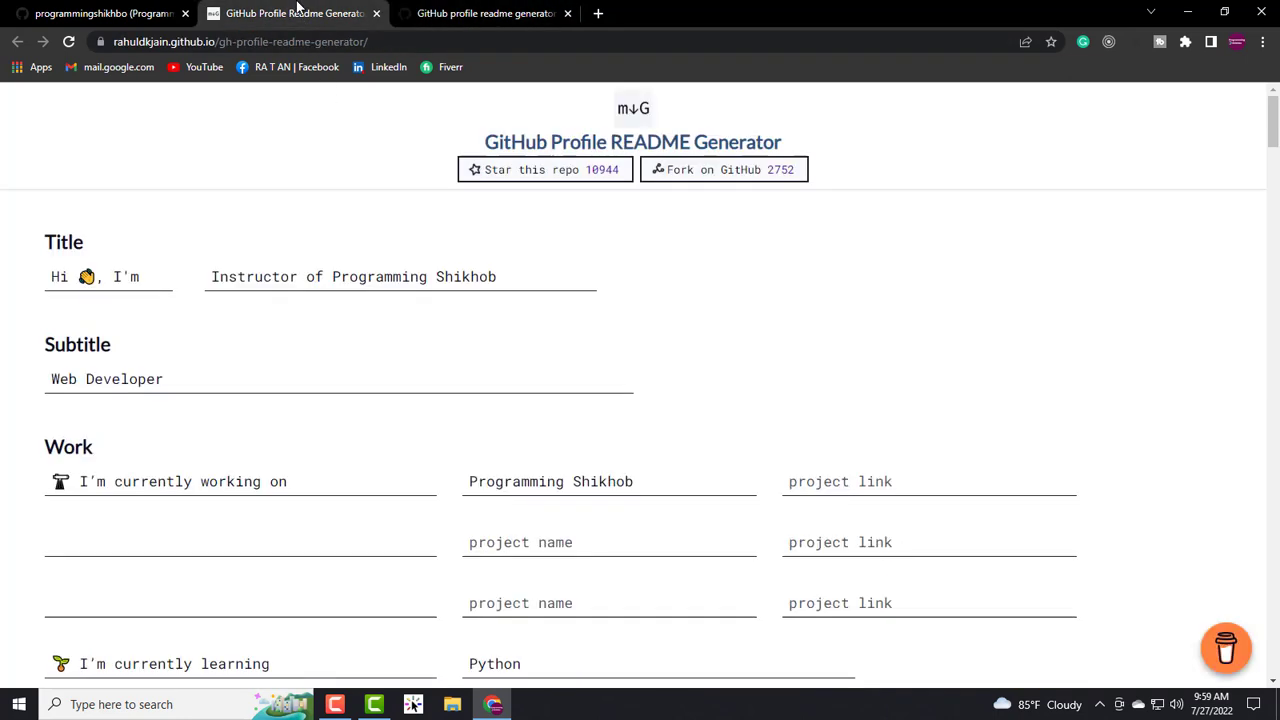
- Close the rahuldkjain tab and scroll the arturssmirnovs page to its Preview and Code panels
left_click(376, 13)
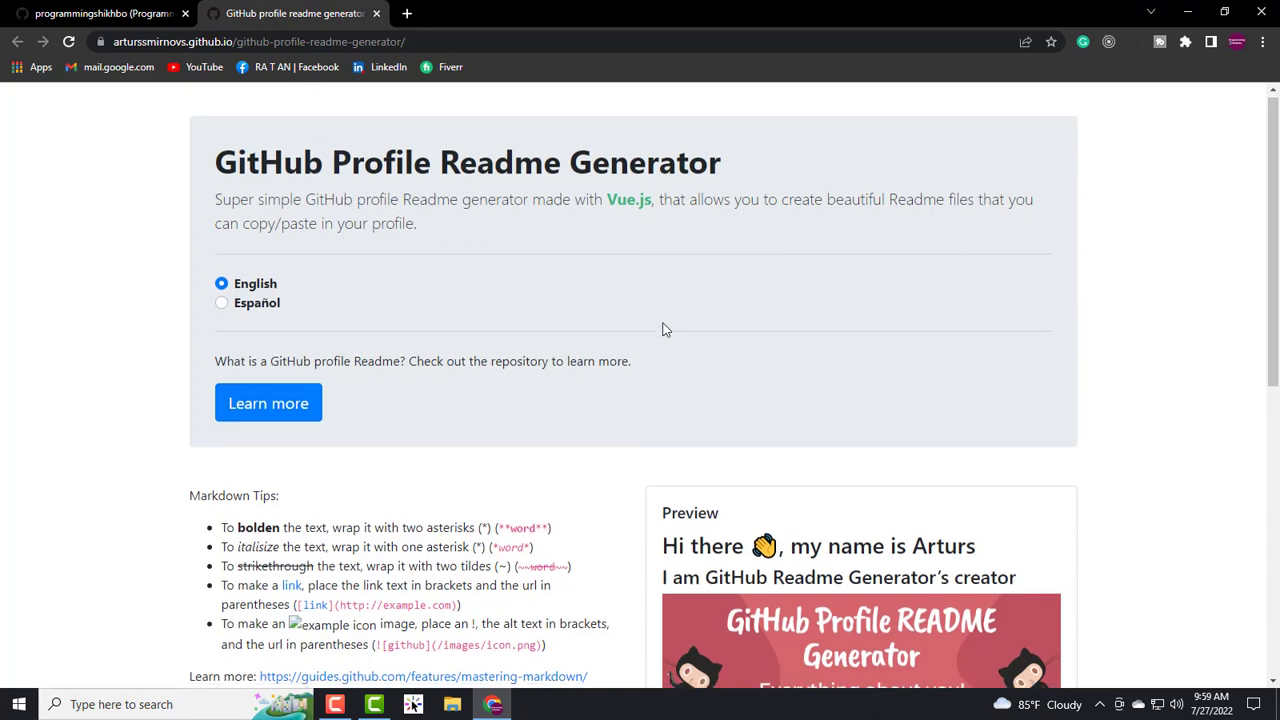
scroll(661, 329, "down", 6)
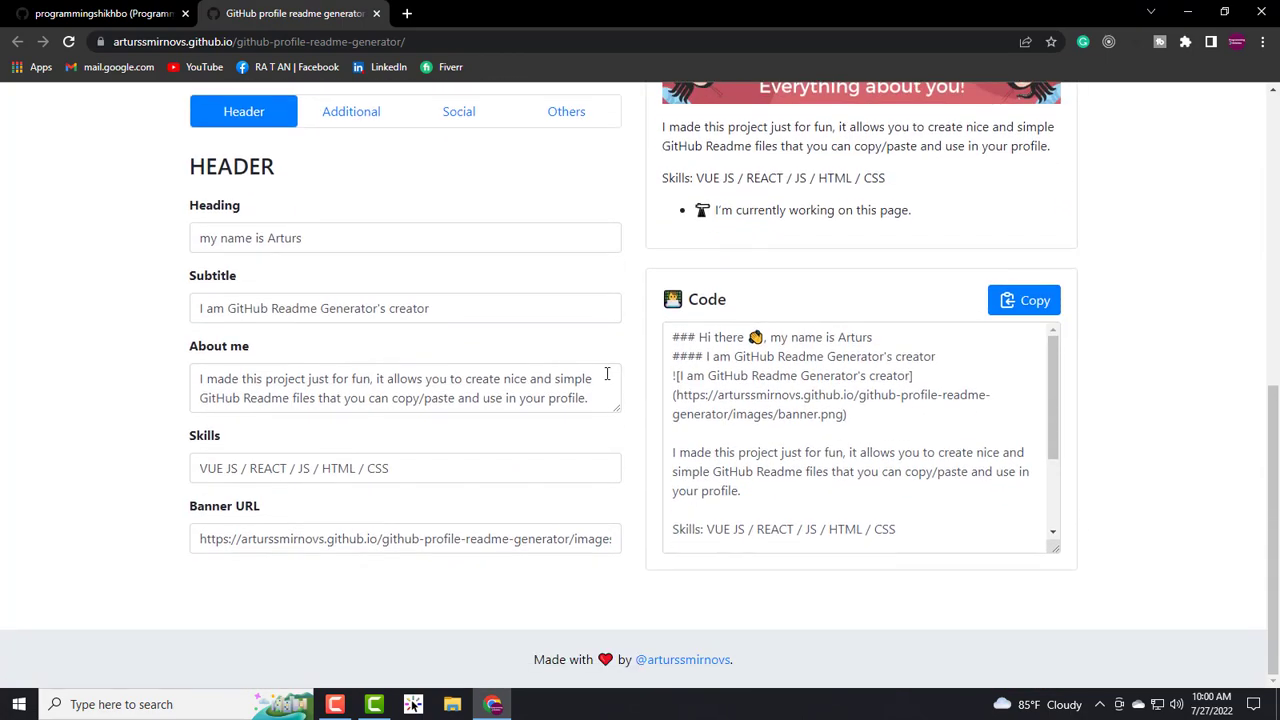
scroll(606, 362, "up", 3)
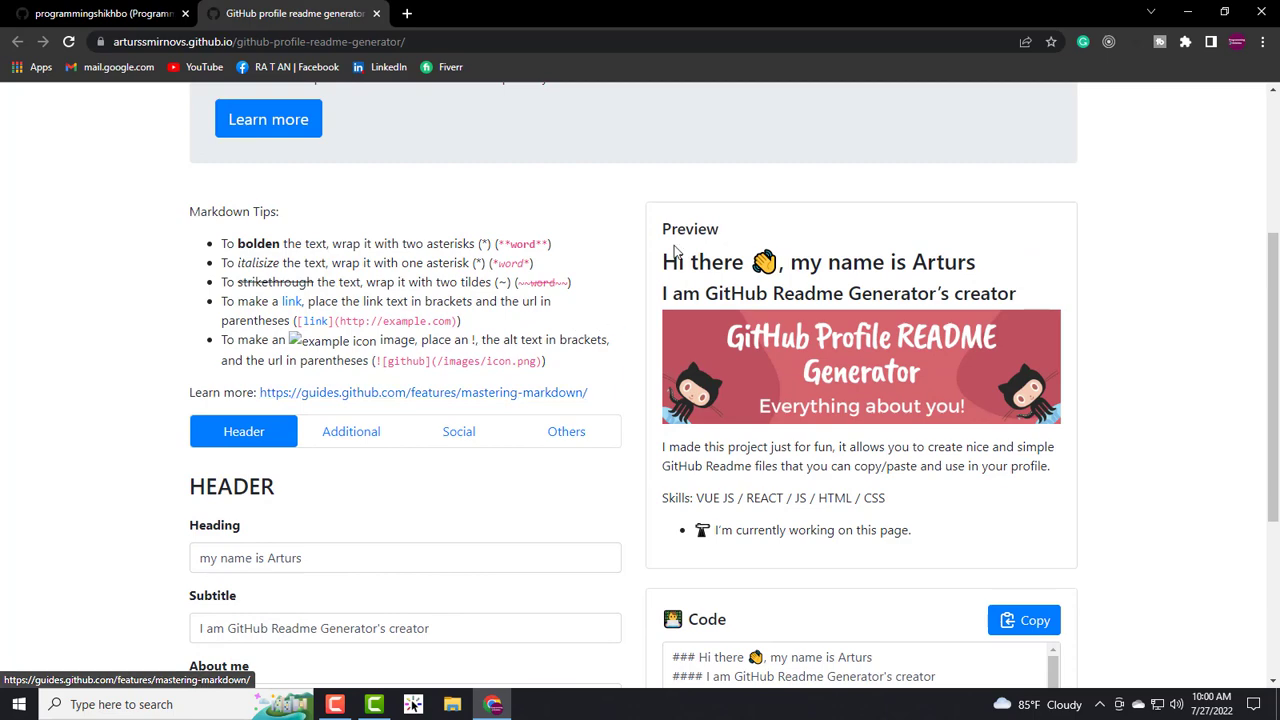
scroll(803, 340, "down", 1)
scroll(803, 340, "down", 2)
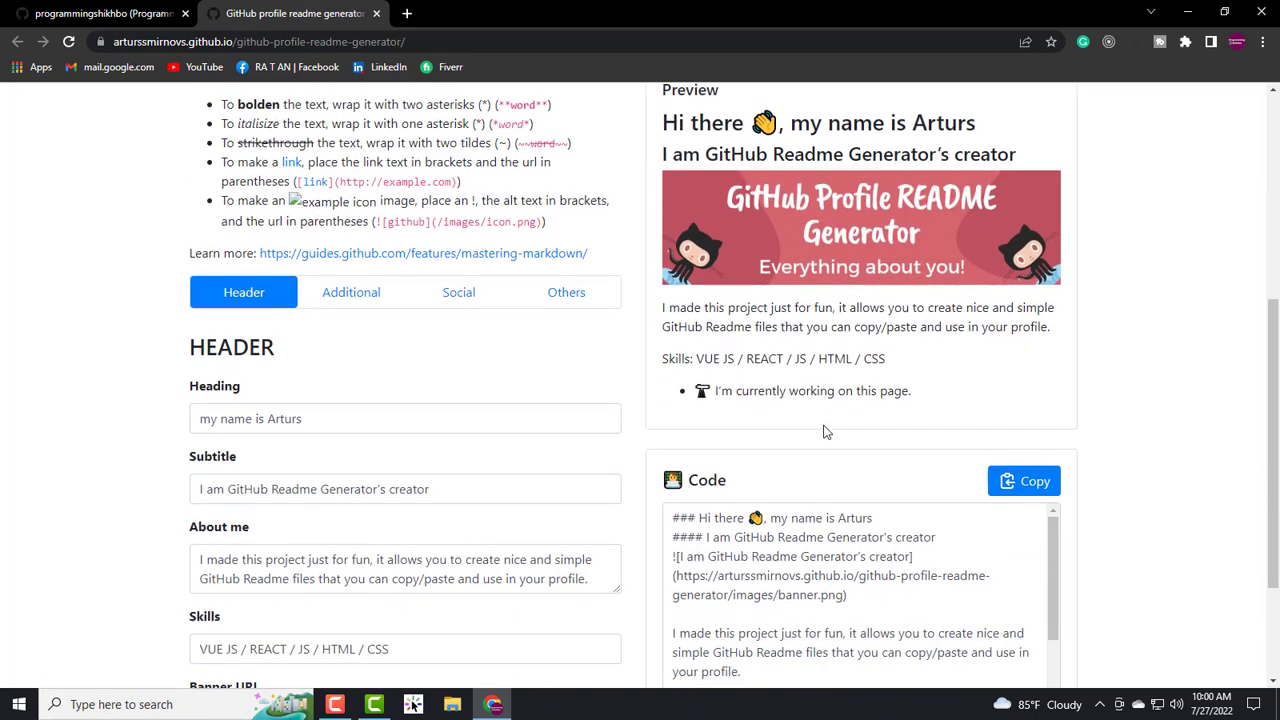
scroll(800, 360, "up", 3)
scroll(776, 367, "down", 3)
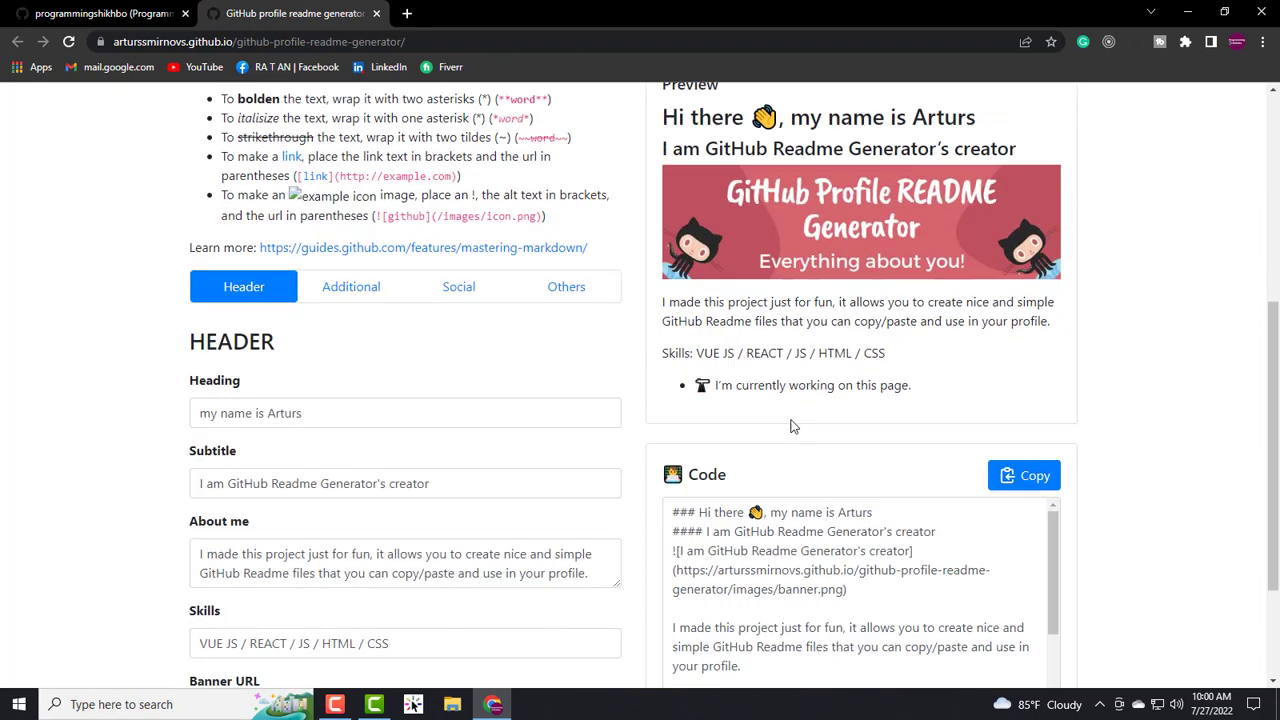
scroll(789, 354, "up", 1)
scroll(791, 286, "up", 1)
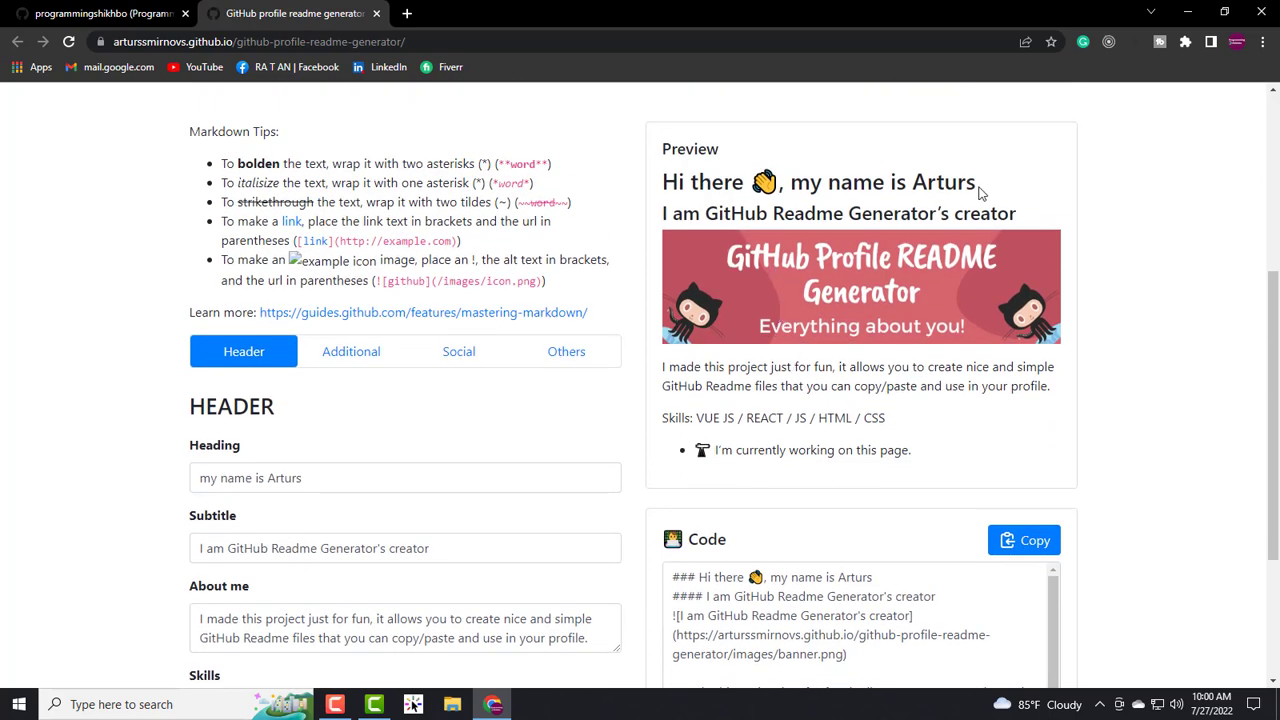
left_click_drag(980, 190, 664, 188)
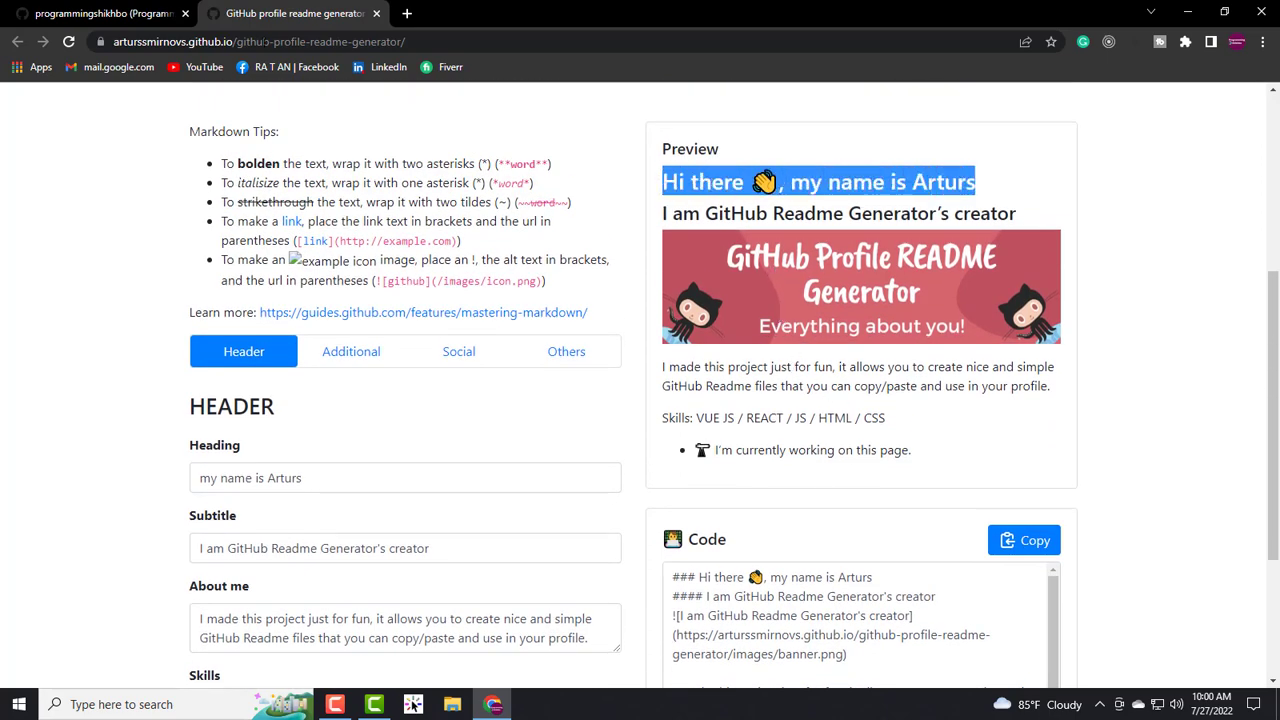
left_click(66, 12)
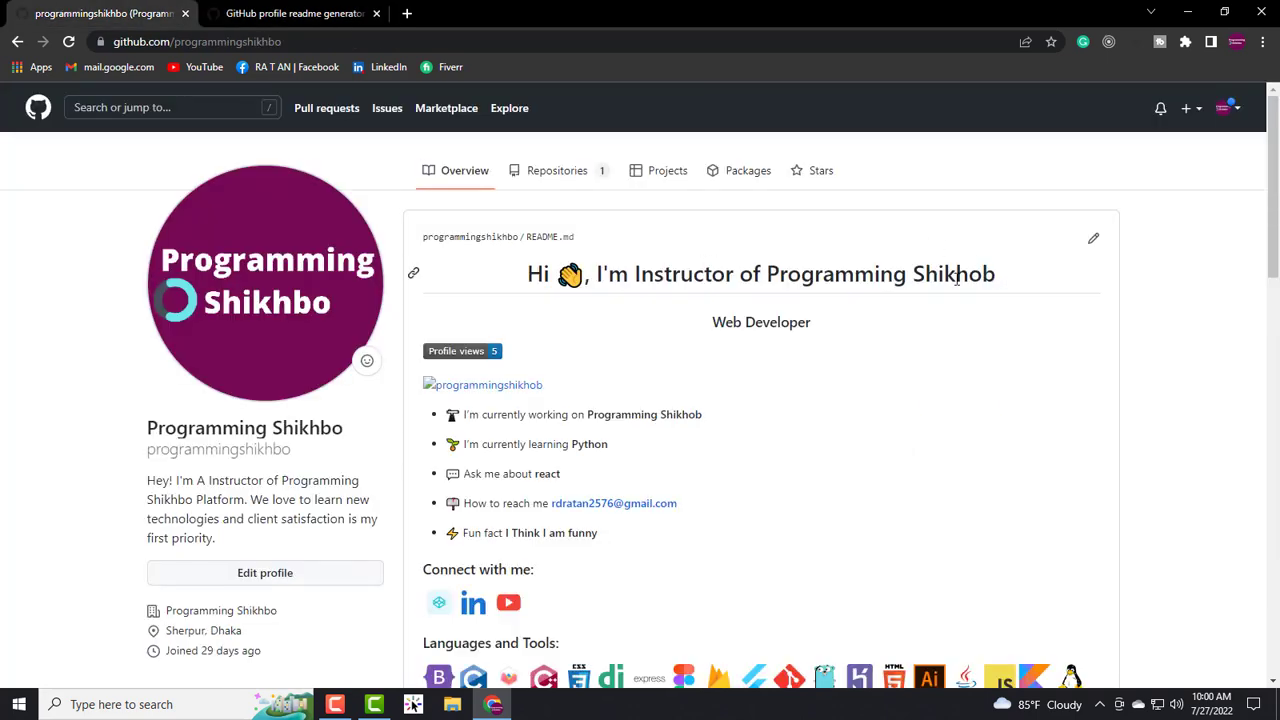
left_click_drag(998, 276, 528, 289)
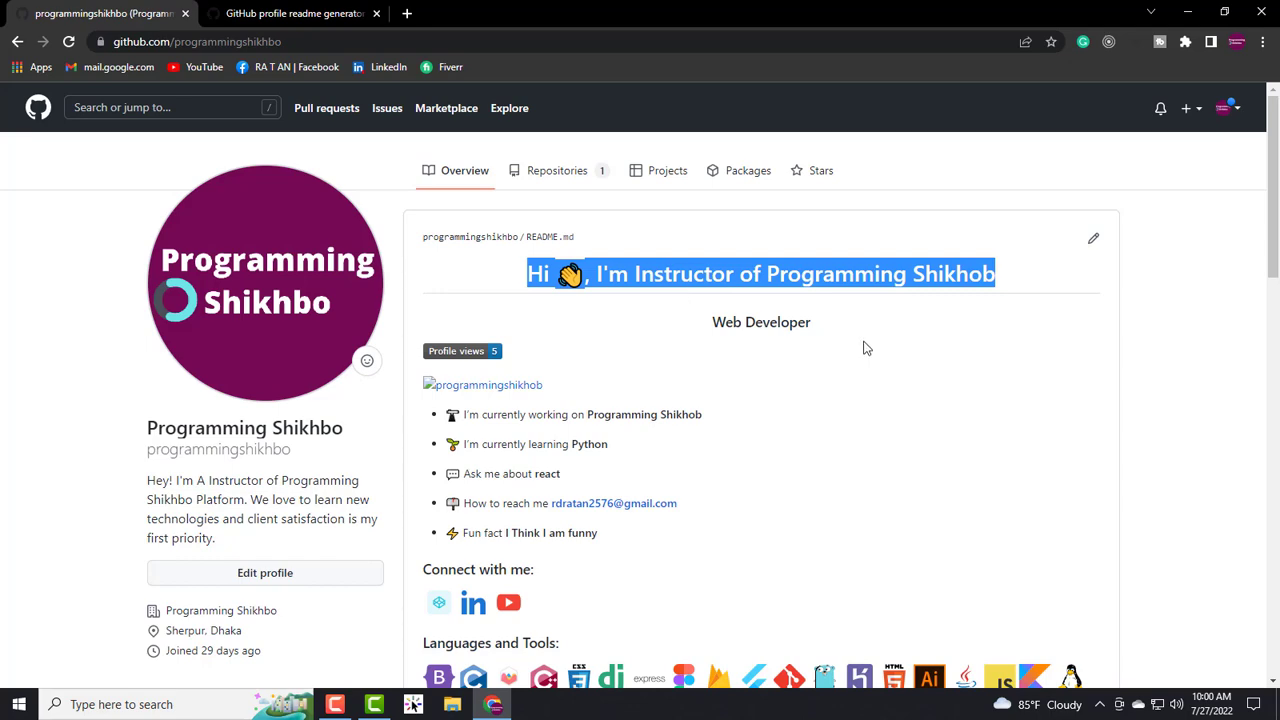
left_click_drag(836, 341, 704, 330)
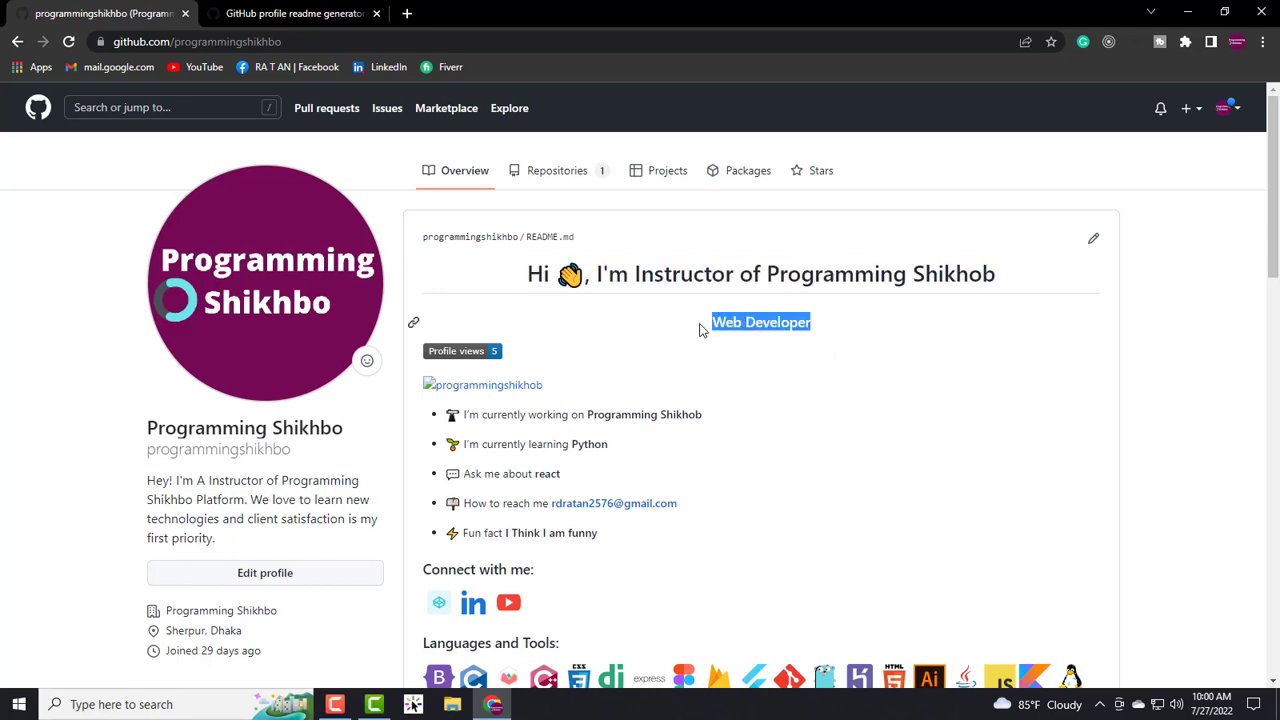
left_click(262, 10)
left_click_drag(984, 180, 656, 183)
left_click_drag(1023, 222, 648, 219)
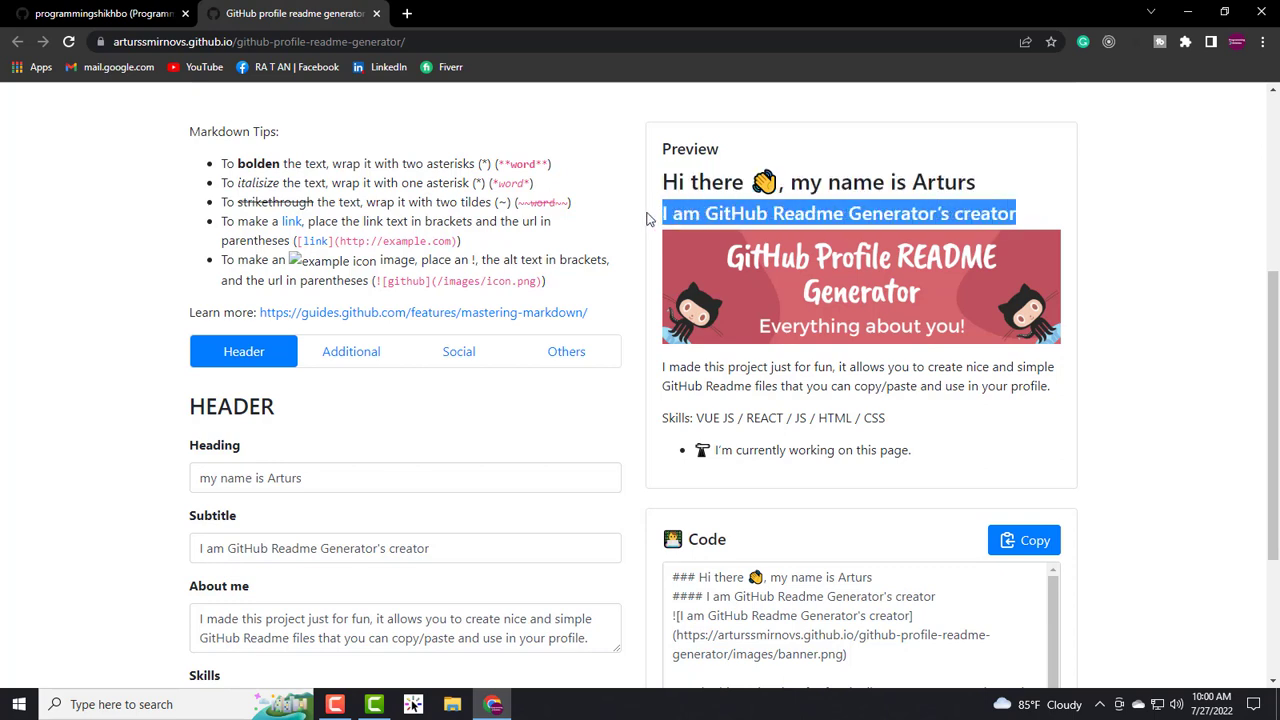
left_click(983, 210)
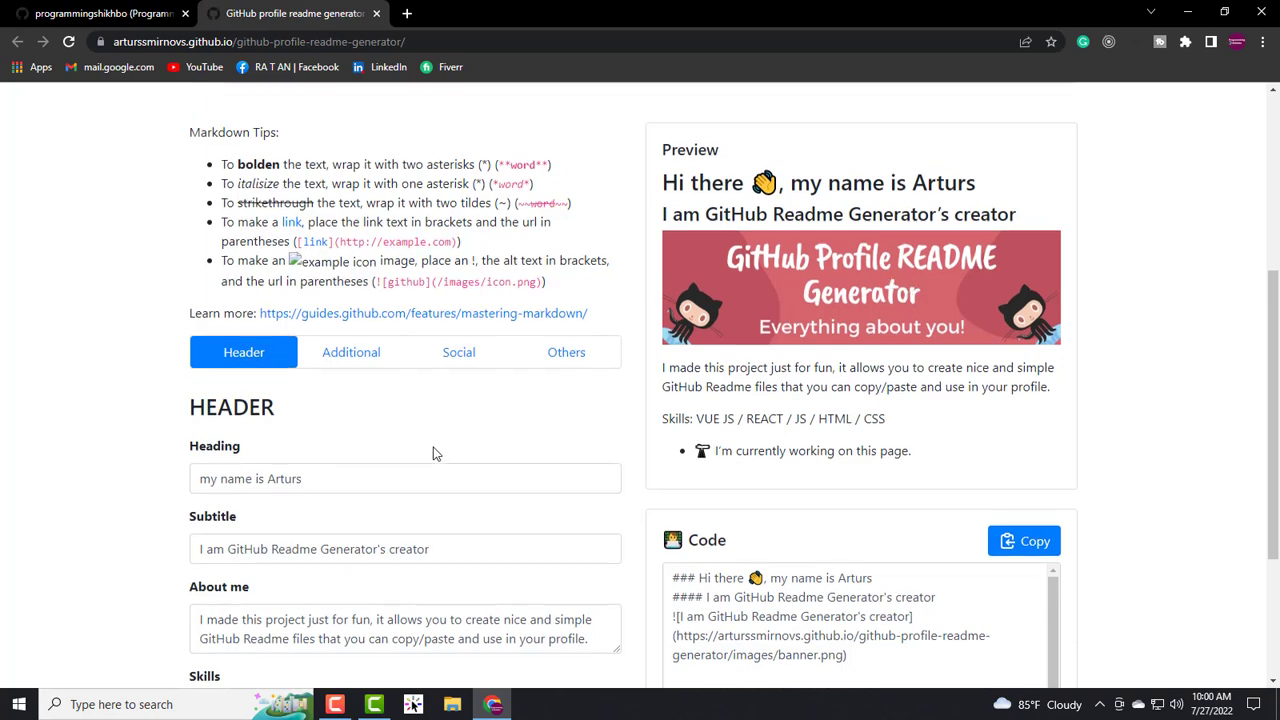
- Replace the Heading field text with 'I'm Instructor of Programming Shikhbo'
scroll(423, 457, "up", 2)
scroll(423, 457, "down", 2)
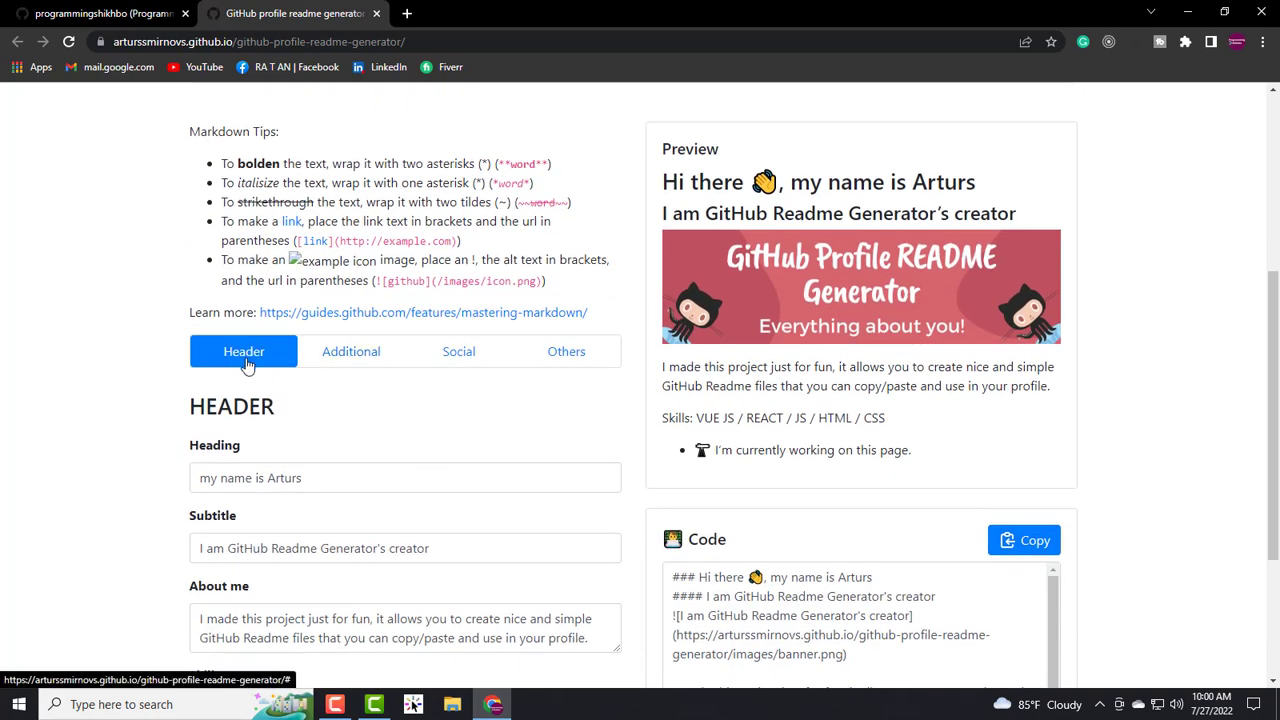
scroll(249, 365, "up", 1)
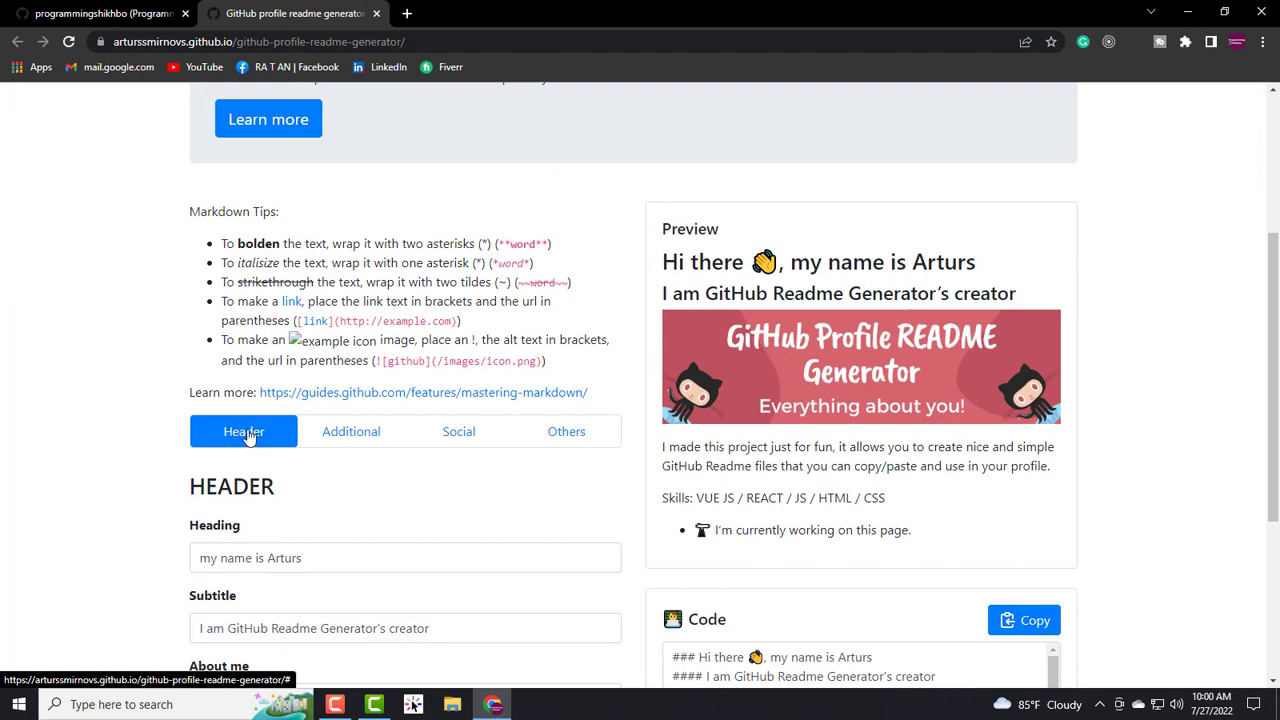
scroll(249, 437, "down", 1)
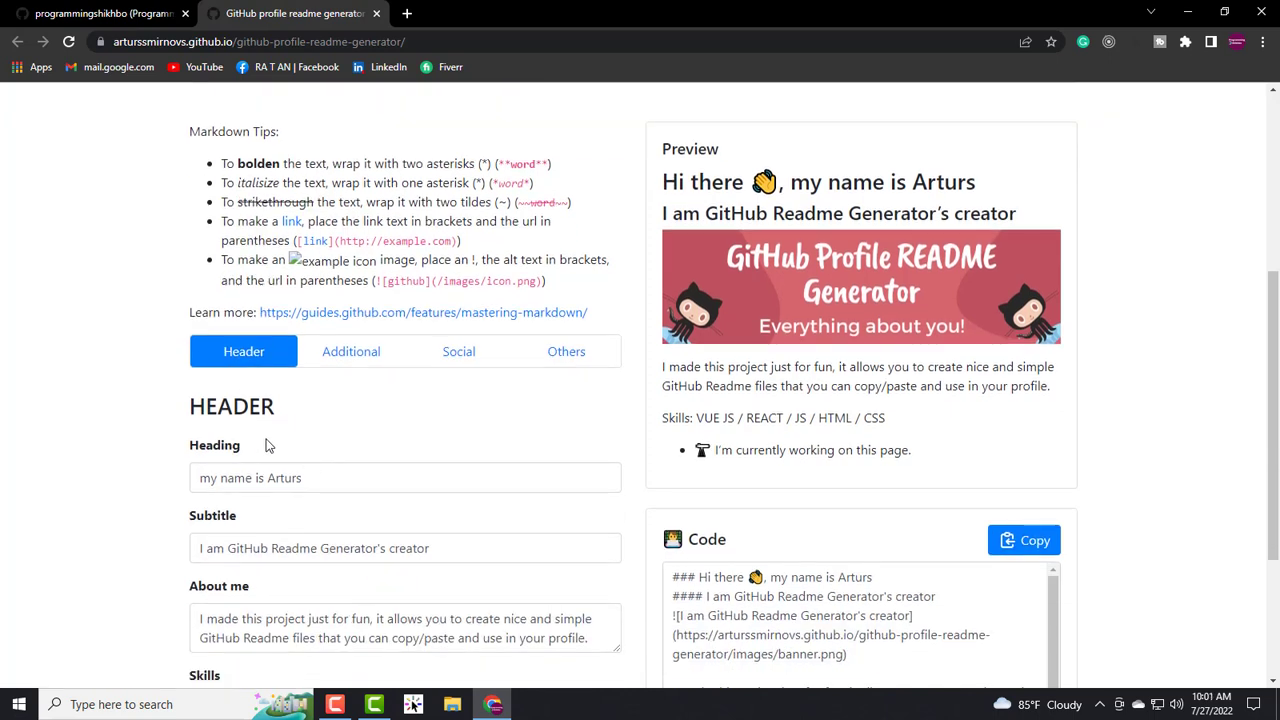
left_click_drag(266, 456, 176, 454)
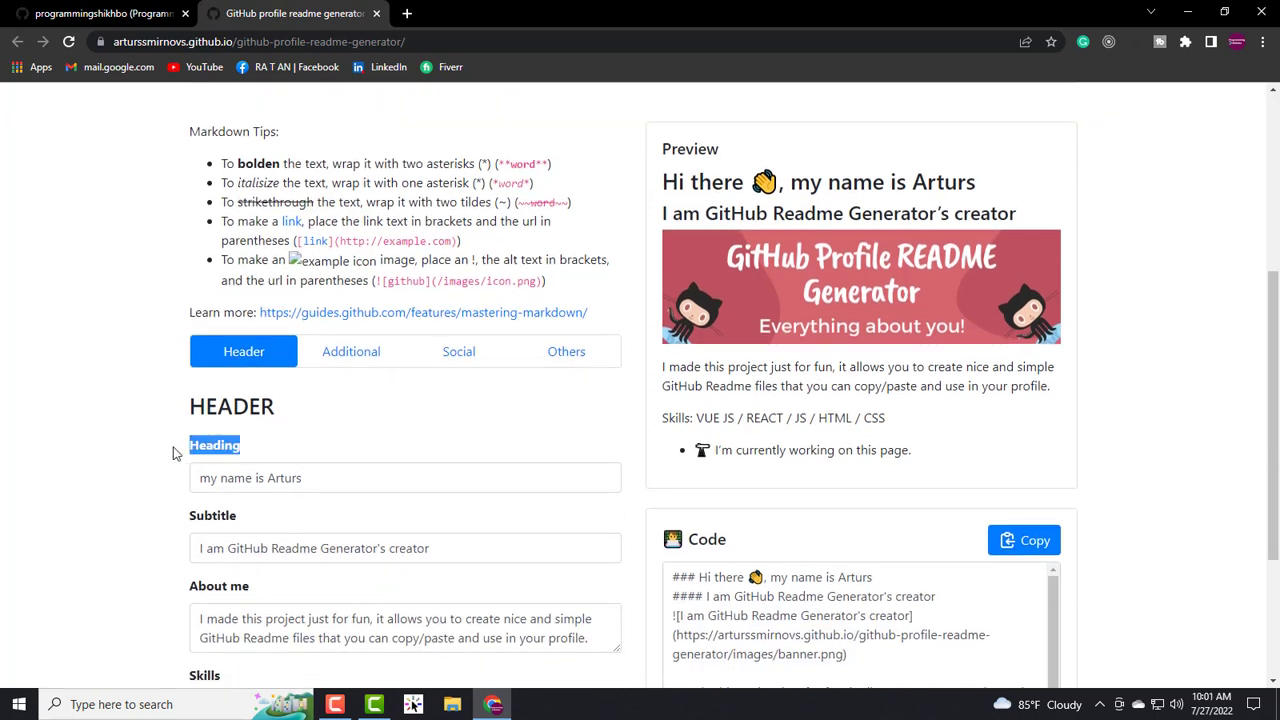
left_click(311, 484)
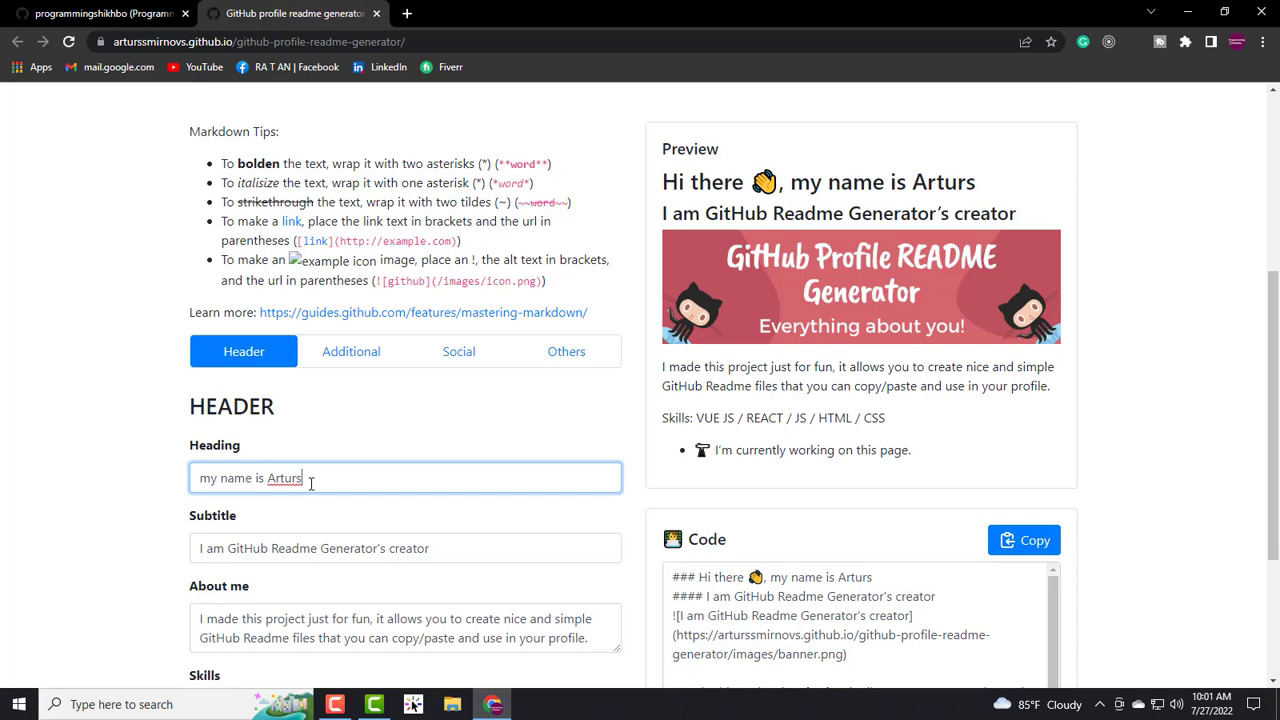
left_click_drag(303, 484, 192, 484)
left_click(308, 482)
double_click(309, 482)
left_click(329, 480)
key("BackSpace")
key("BackSpace")
key("BackSpace")
key("BackSpace")
key("BackSpace")
key("BackSpace")
key("BackSpace")
key("BackSpace")
key("BackSpace")
key("BackSpace")
key("BackSpace")
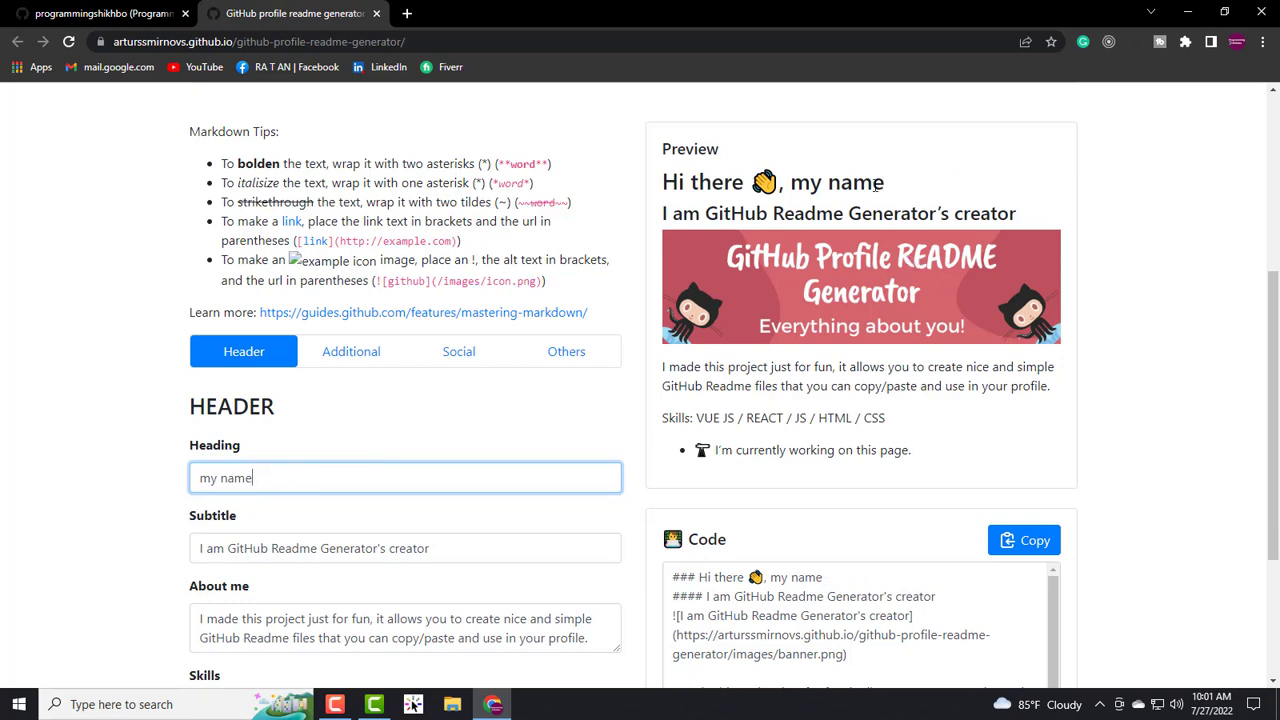
key("BackSpace")
key("BackSpace")
key("BackSpace")
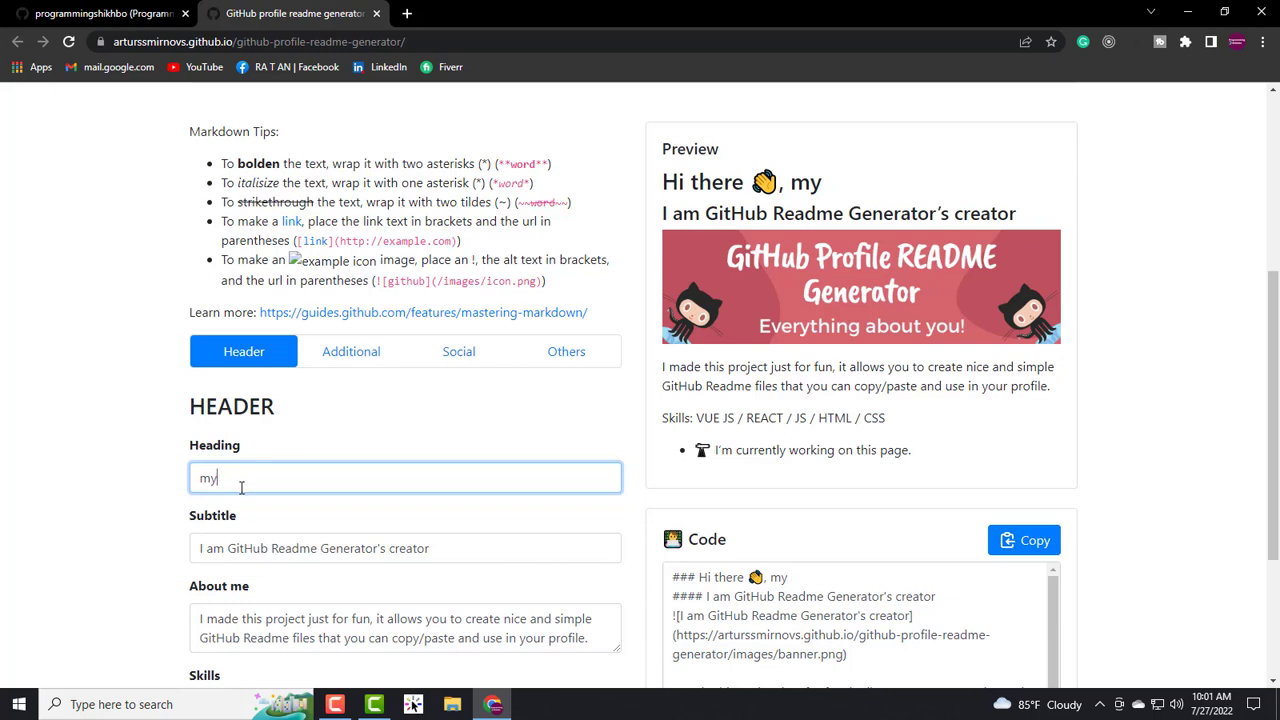
type("fc")
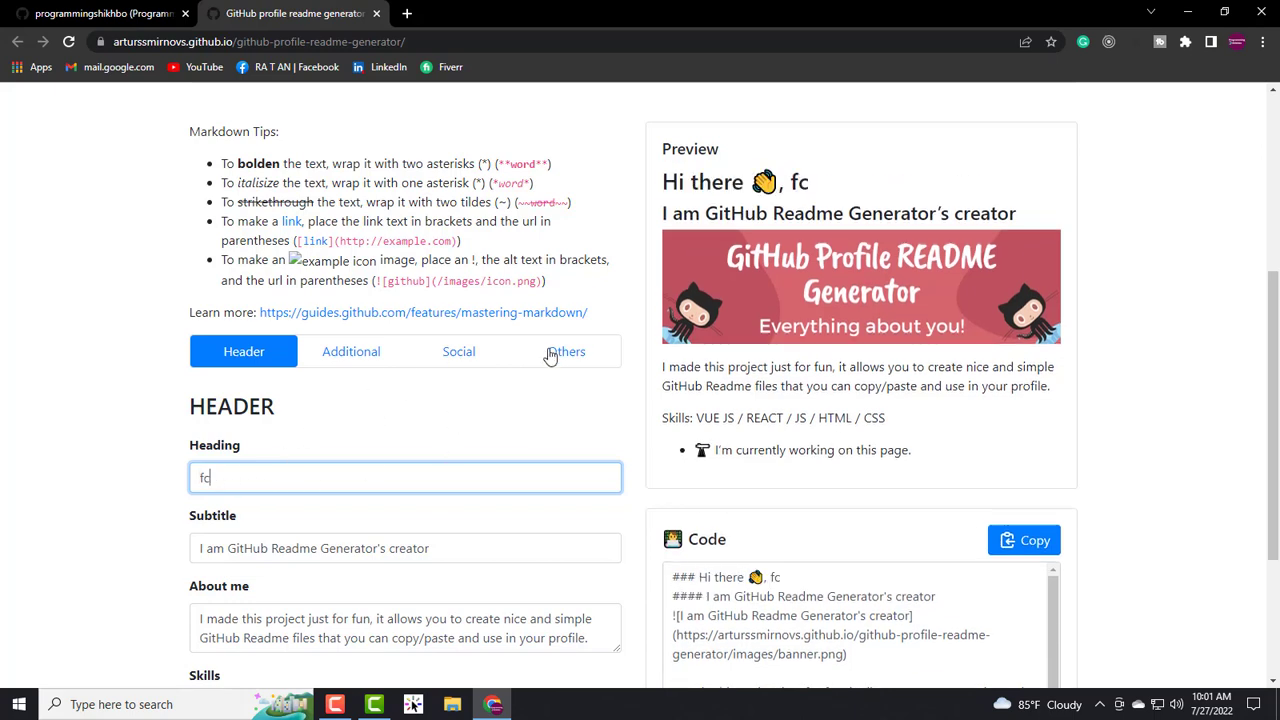
type("bcbcbcbc")
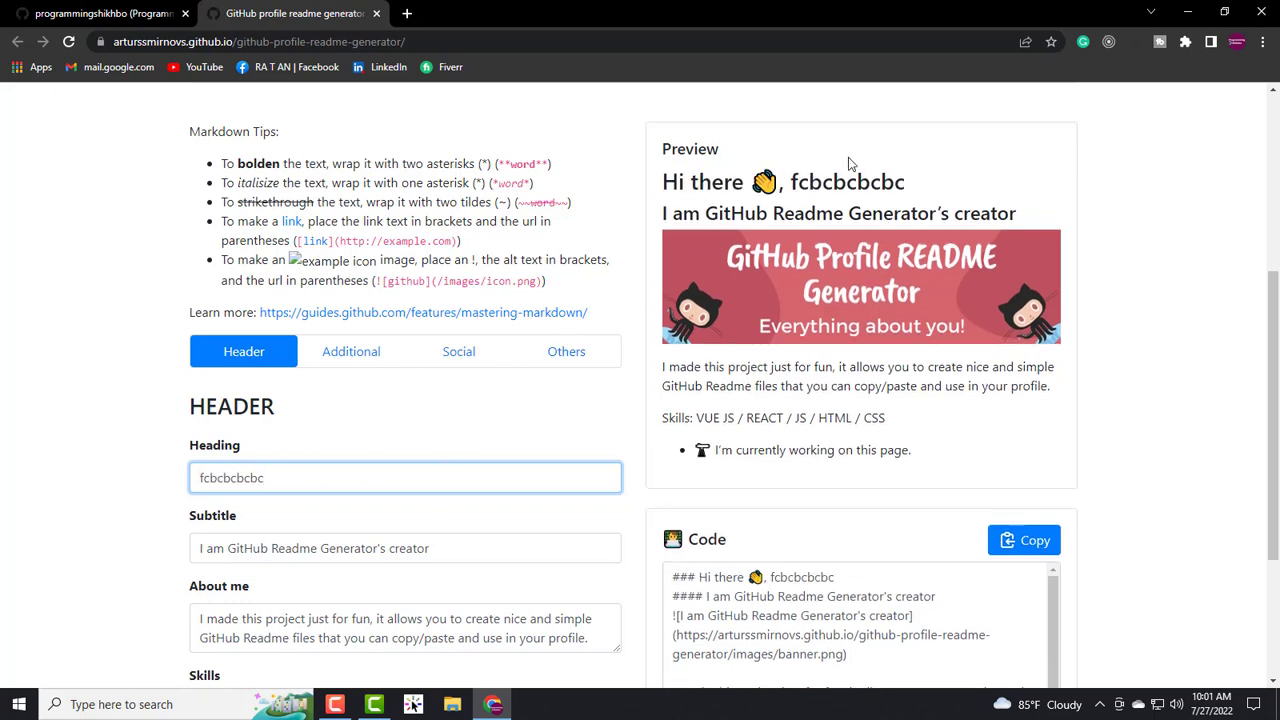
key("BackSpace")
key("BackSpace")
key("BackSpace")
key("BackSpace")
key("BackSpace")
key("BackSpace")
key("BackSpace")
key("BackSpace")
key("BackSpace")
key("BackSpace")
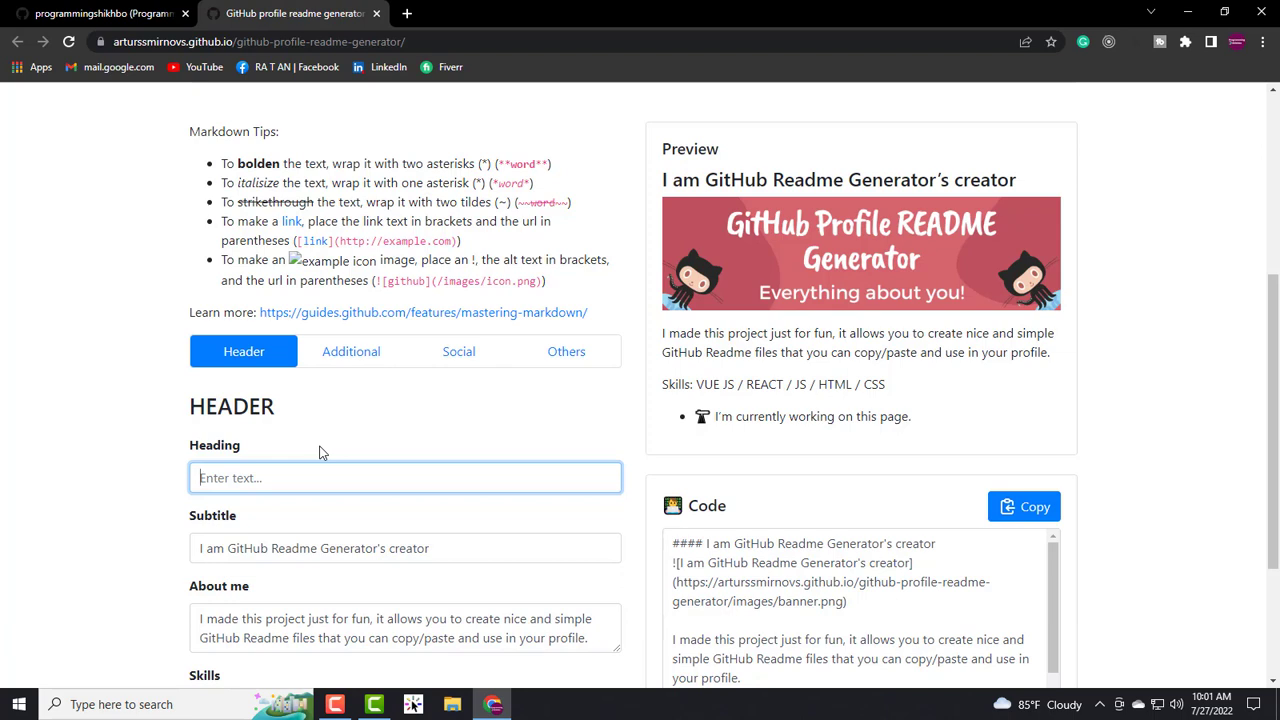
type("I'm Instructor")
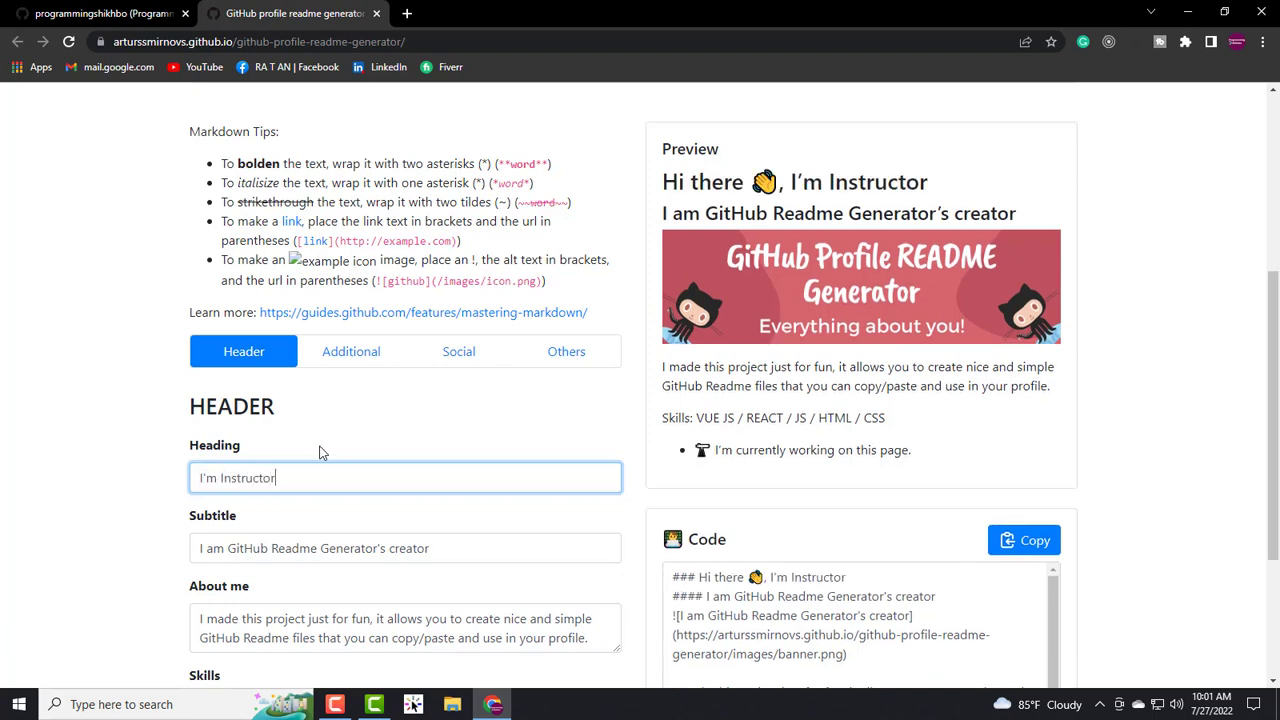
type(" of Programming Shikhbo")
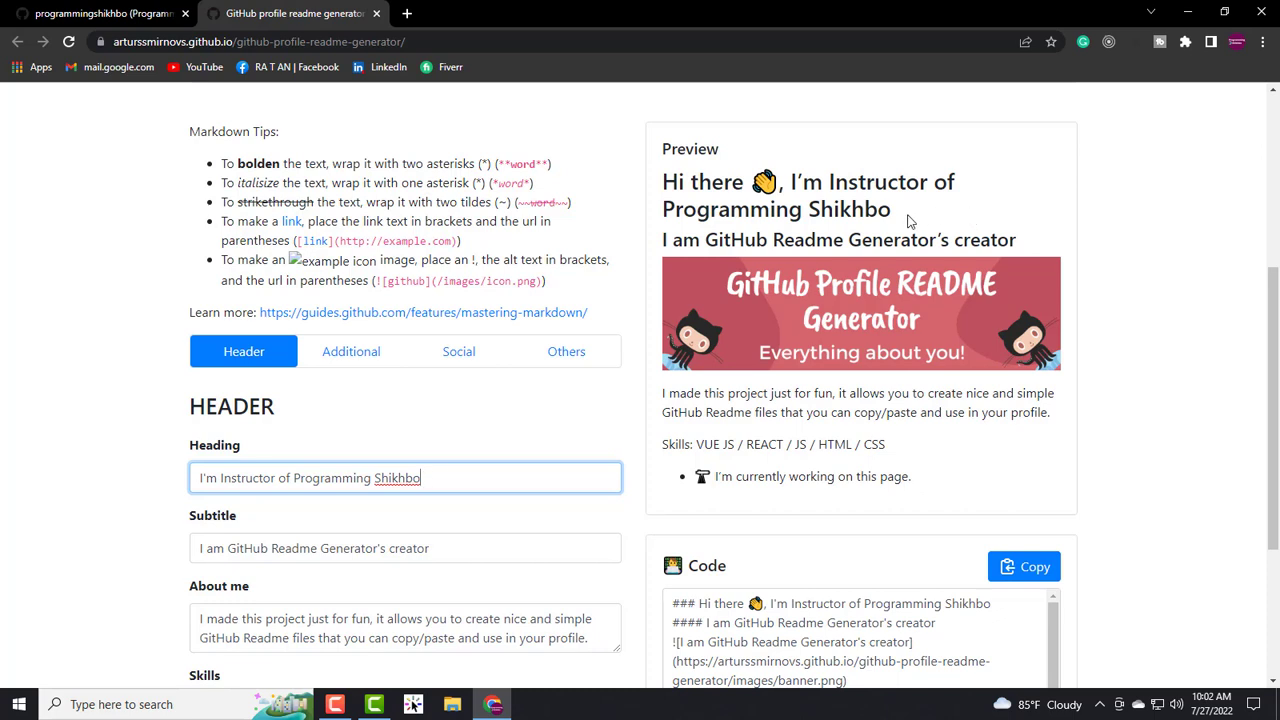
- Replace the old creator subtitle with 'Web Developer' and select the default About me paragraph
left_click_drag(914, 216, 660, 184)
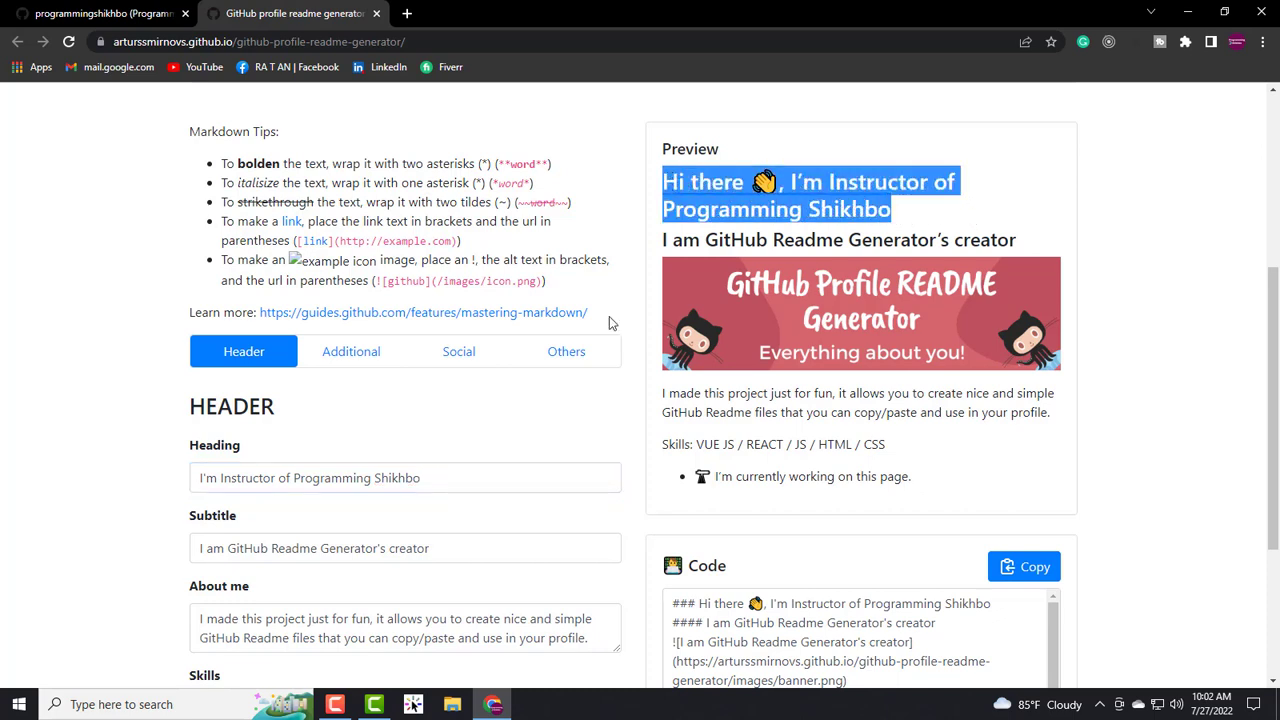
left_click_drag(1020, 240, 650, 245)
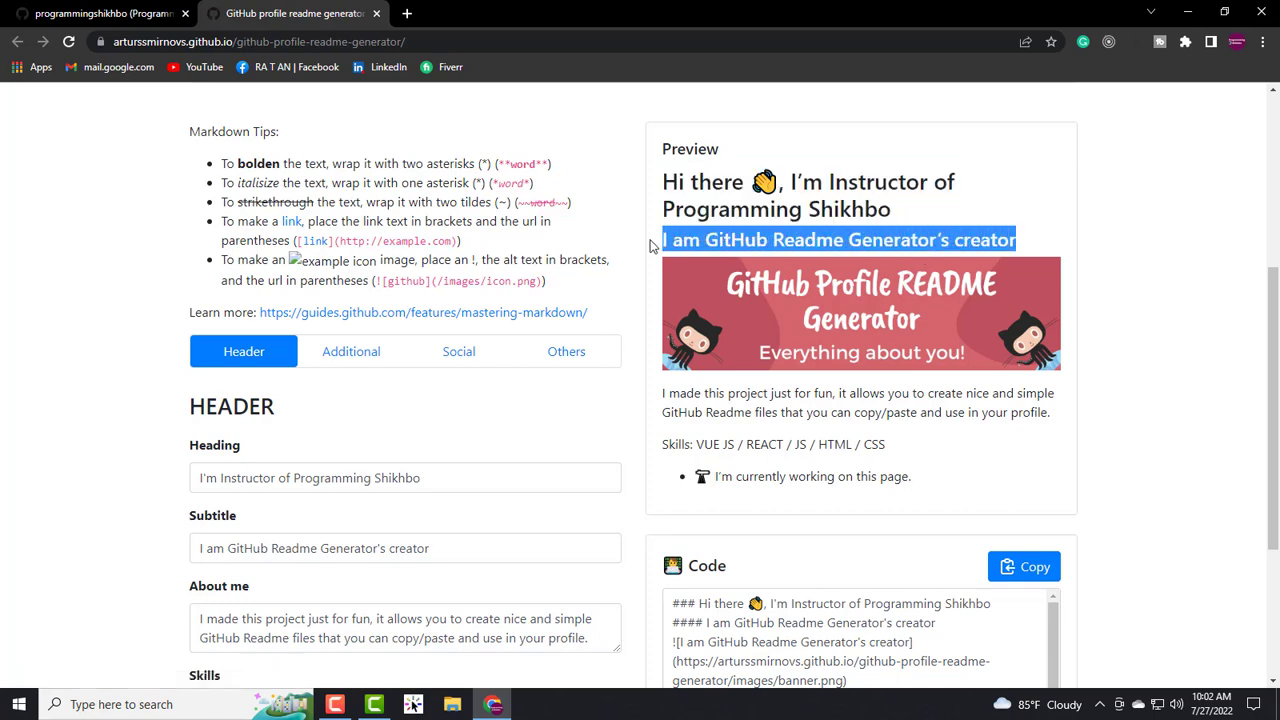
left_click(314, 556)
left_click_drag(466, 552, 318, 557)
key("BackSpace")
key("BackSpace")
key("BackSpace")
key("BackSpace")
key("BackSpace")
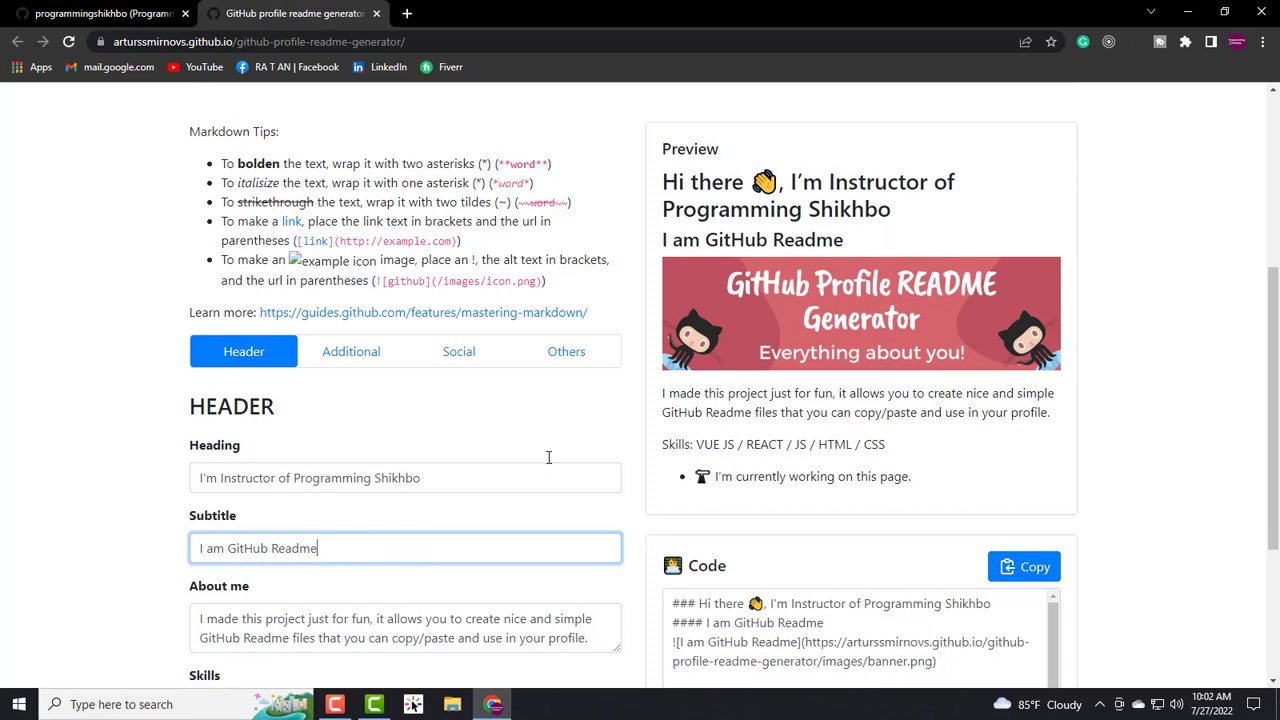
key("BackSpace")
key("BackSpace")
key("BackSpace")
key("BackSpace")
key("BackSpace")
key("BackSpace")
key("BackSpace")
key("BackSpace")
key("BackSpace")
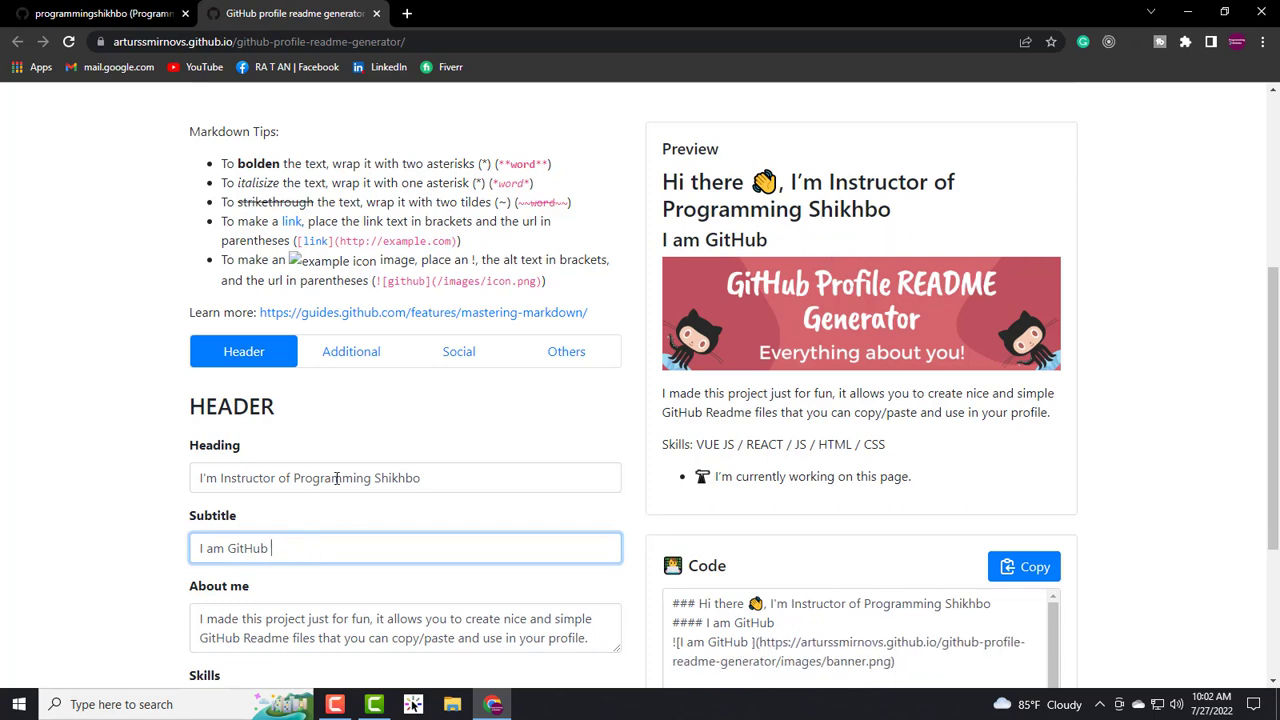
key("BackSpace")
key("BackSpace")
key("BackSpace")
key("BackSpace")
key("BackSpace")
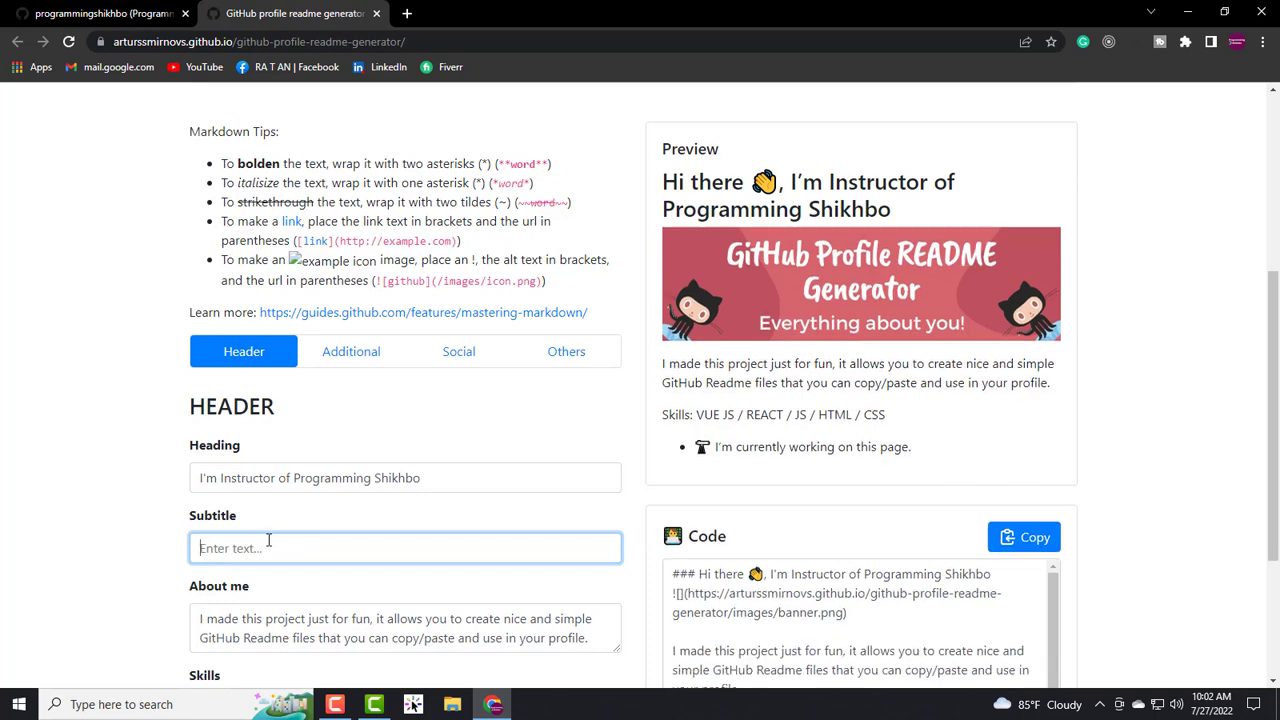
type("W")
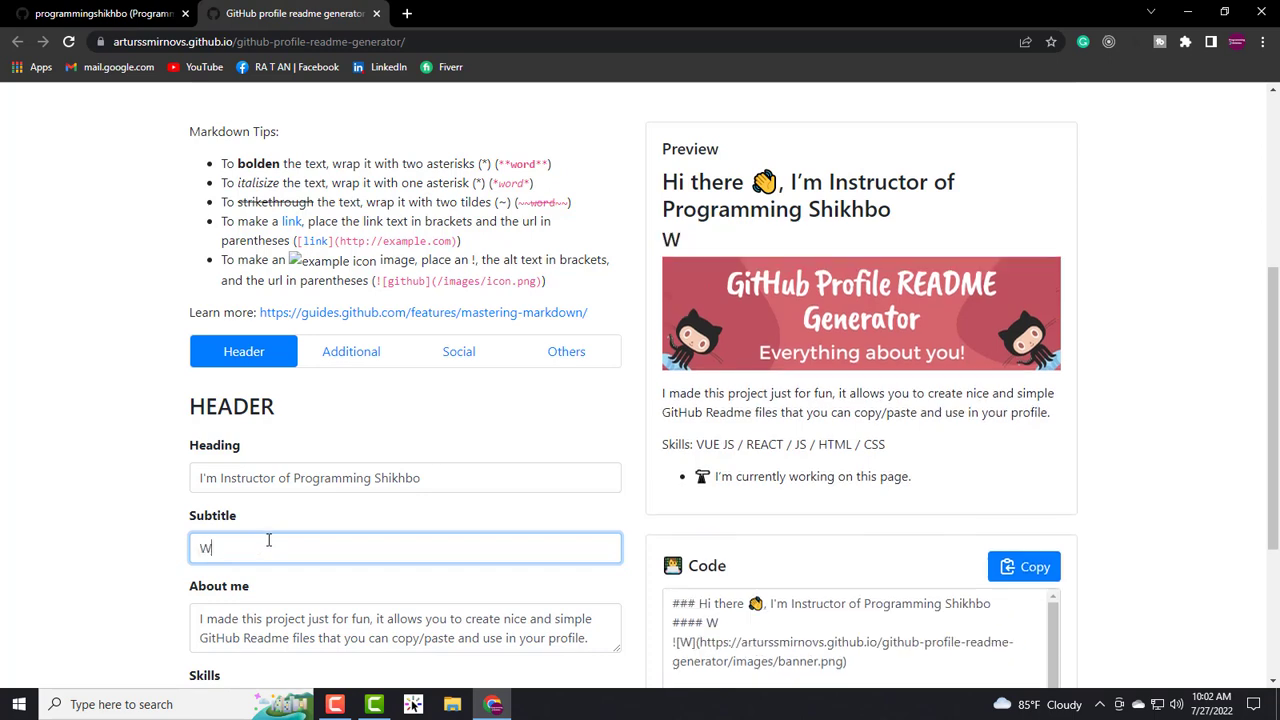
type("eb Developer")
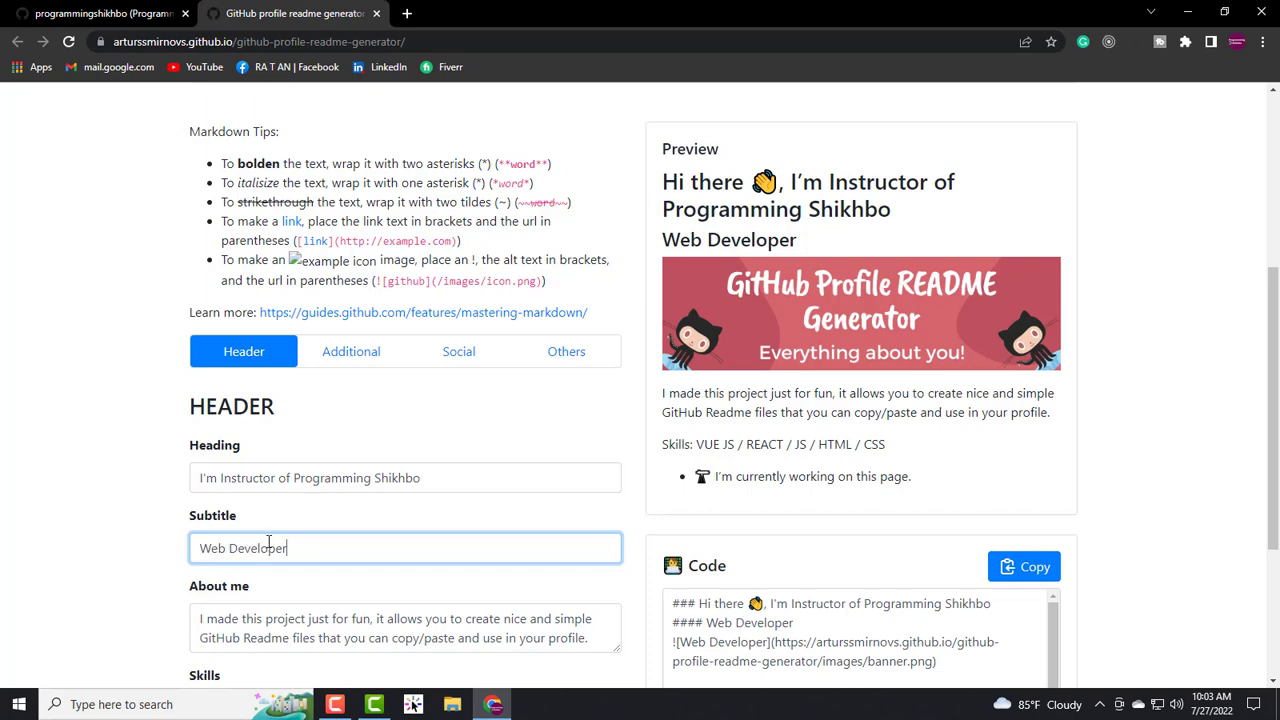
scroll(320, 500, "down", 2)
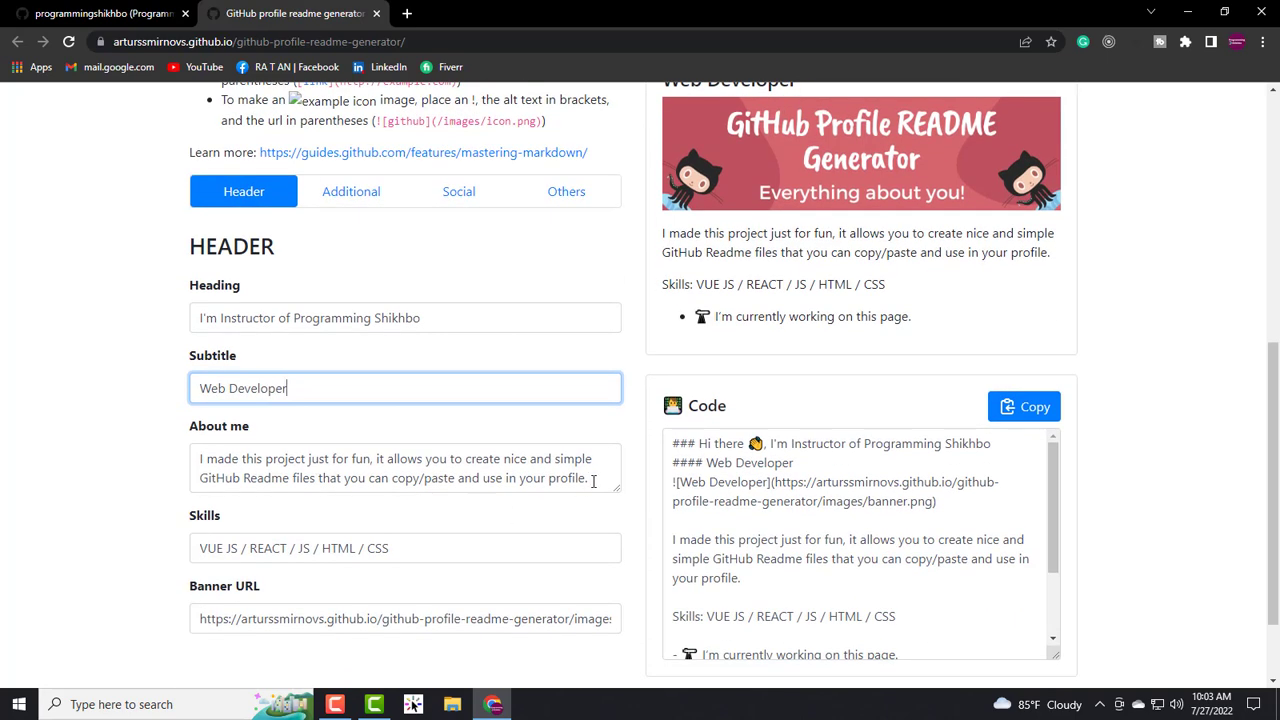
left_click_drag(593, 481, 157, 457)
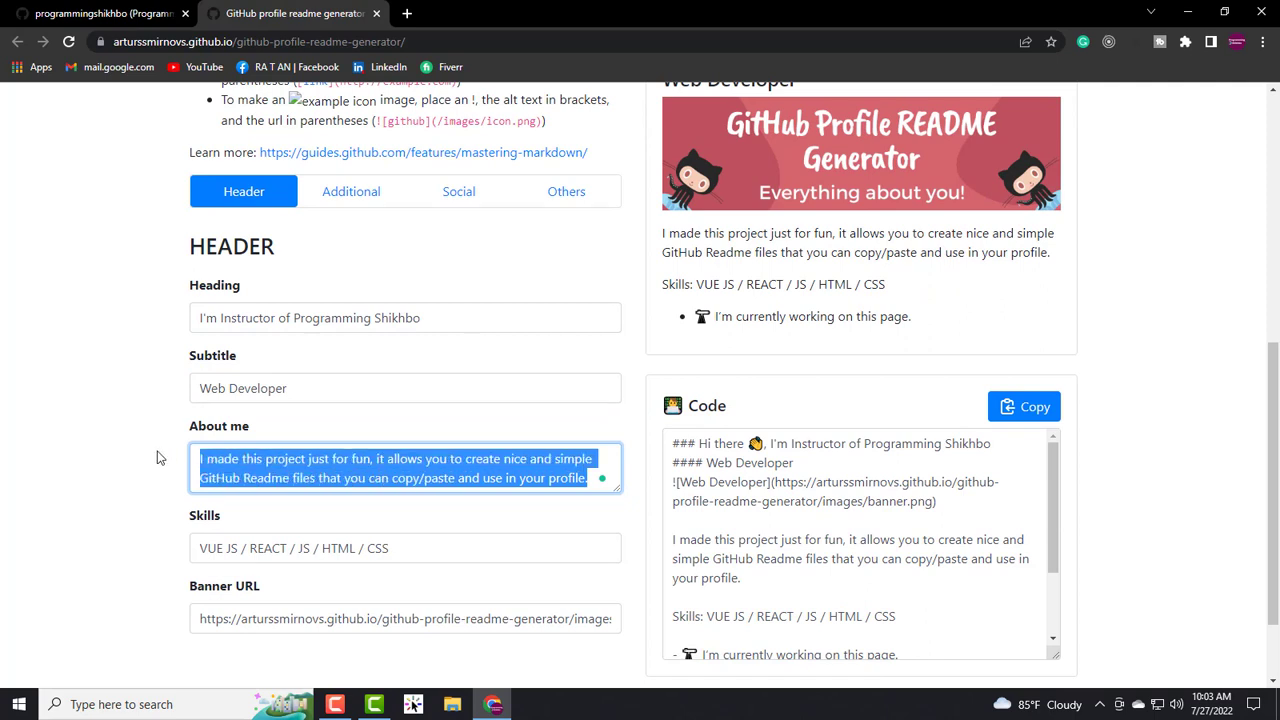
- Replace the About me text with the pasted Programming Shikhbo Platform instructor introduction
key("BackSpace")
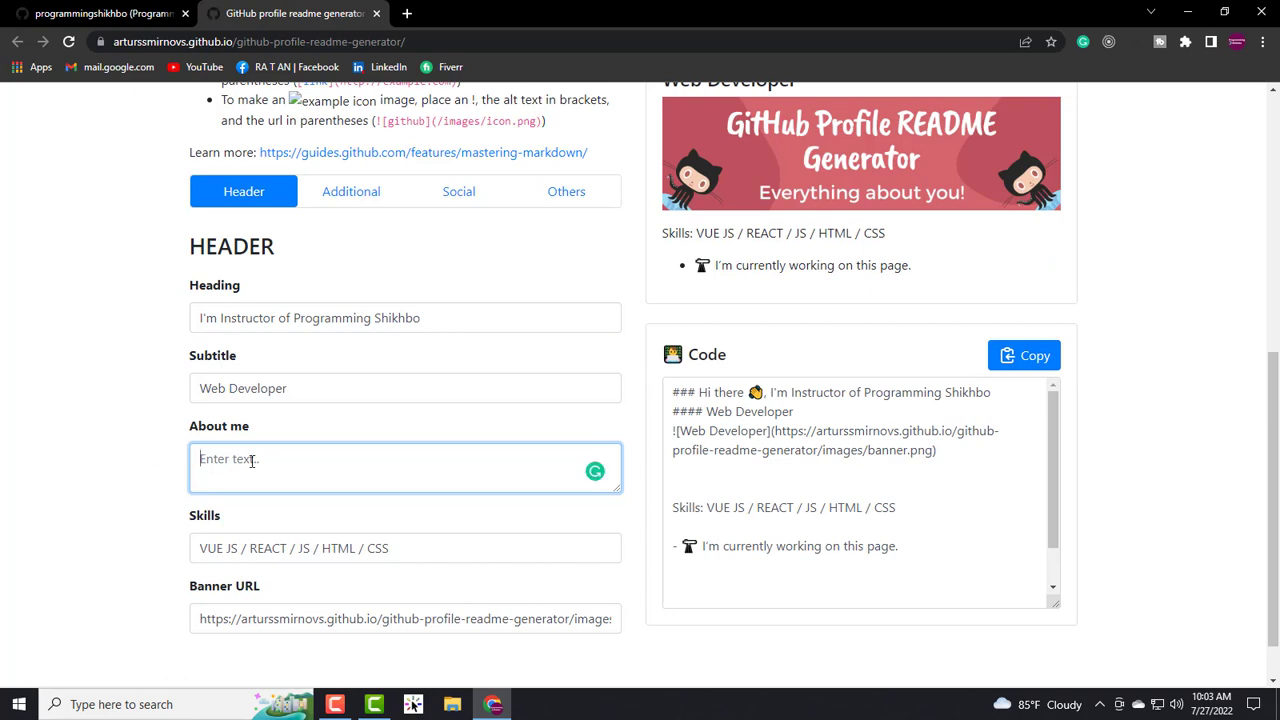
type("Hey! I'm A Instructor of Programming Shikhbo Platform. We love to learn new technologies and client satisfaction is my first priority.")
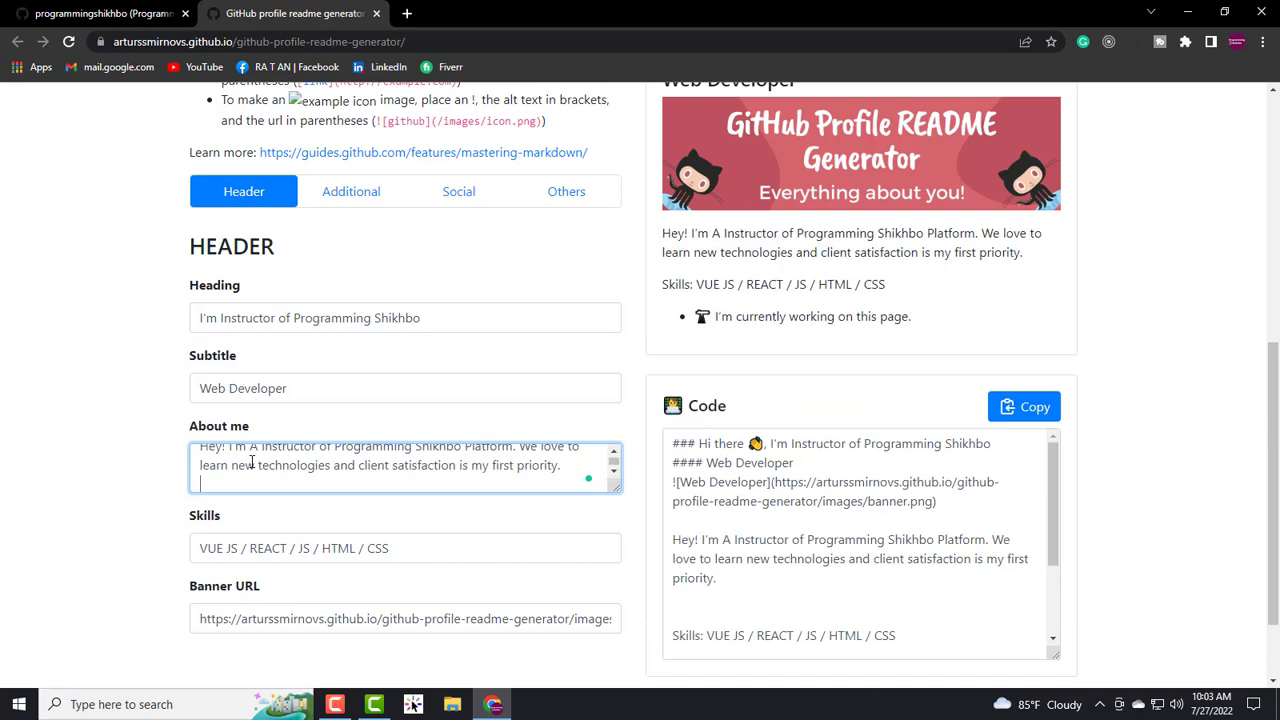
key("BackSpace")
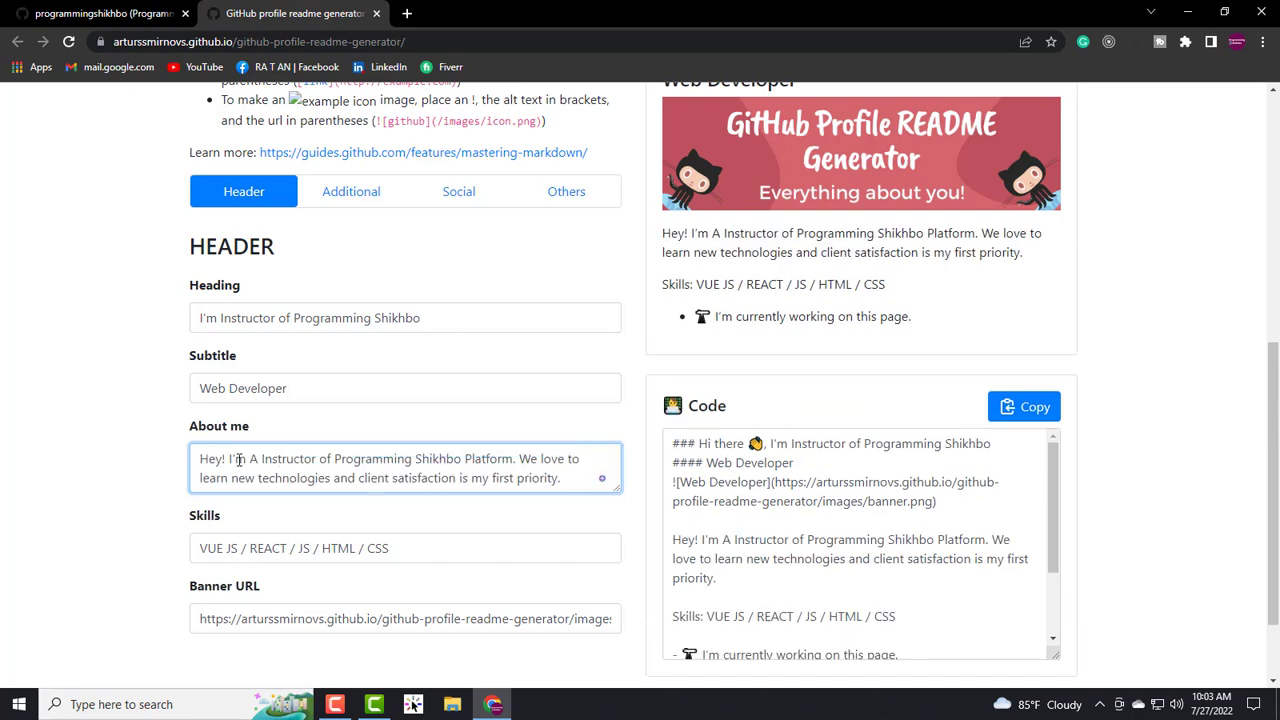
scroll(286, 456, "down", 1)
scroll(367, 475, "up", 1)
left_click_drag(566, 480, 170, 470)
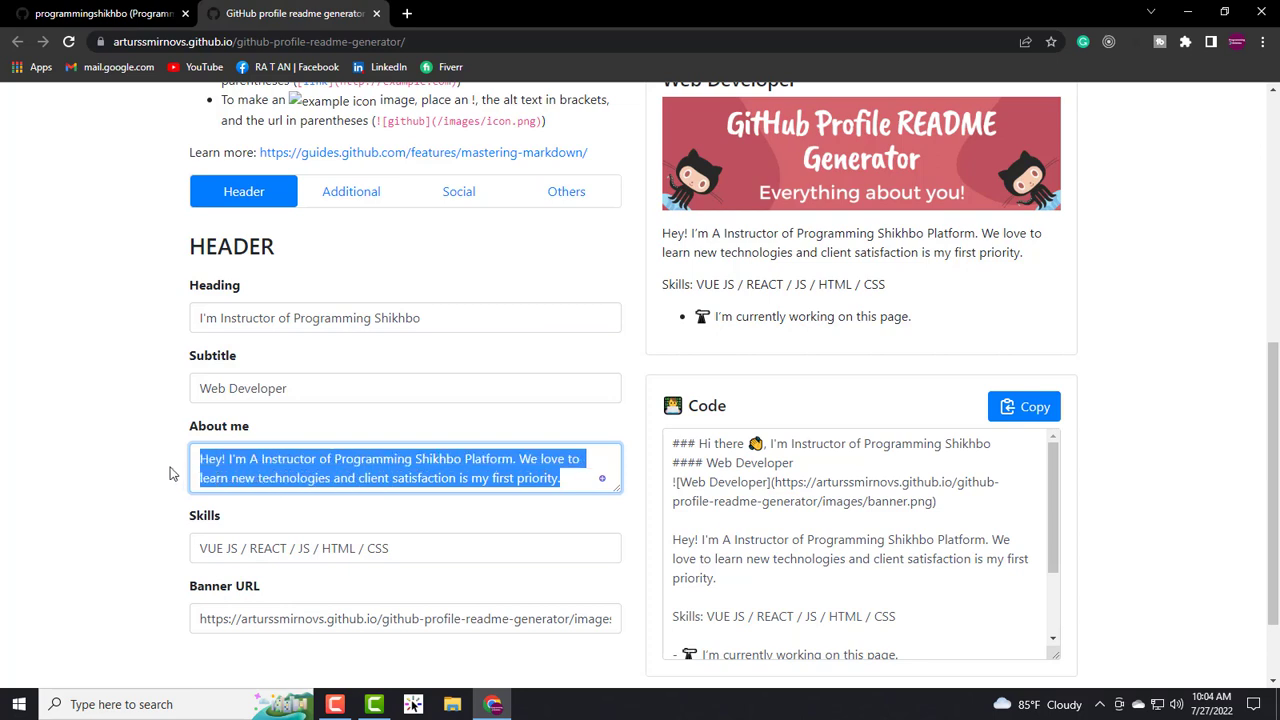
left_click_drag(1028, 252, 657, 246)
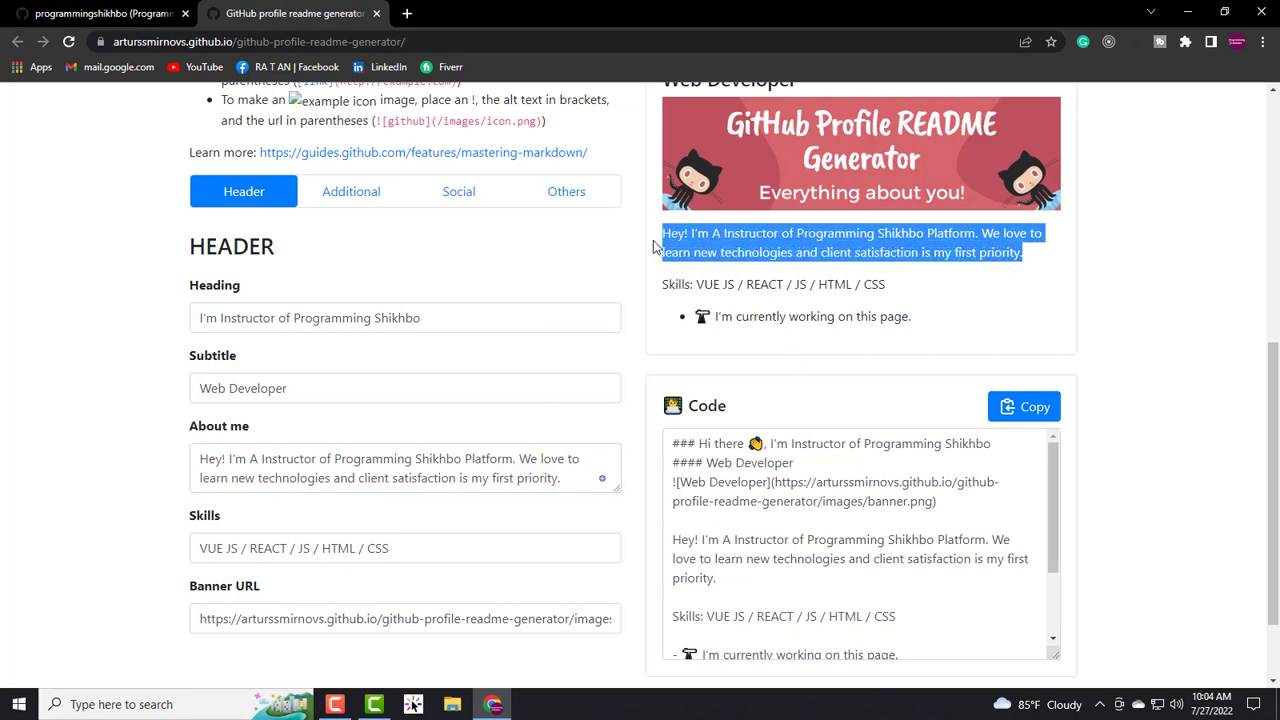
left_click(576, 478)
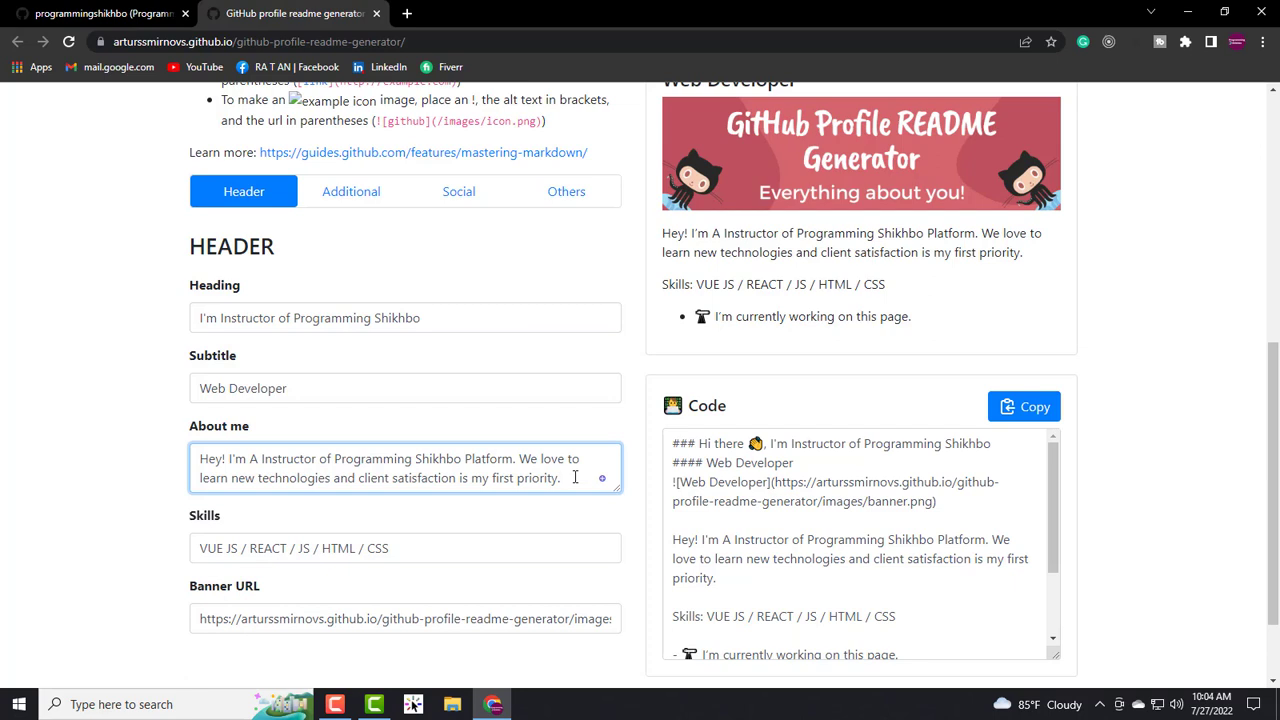
- Edit Skills to remove VUE JS and append '/ Python / / C / C++' after CSS
scroll(290, 515, "down", 1)
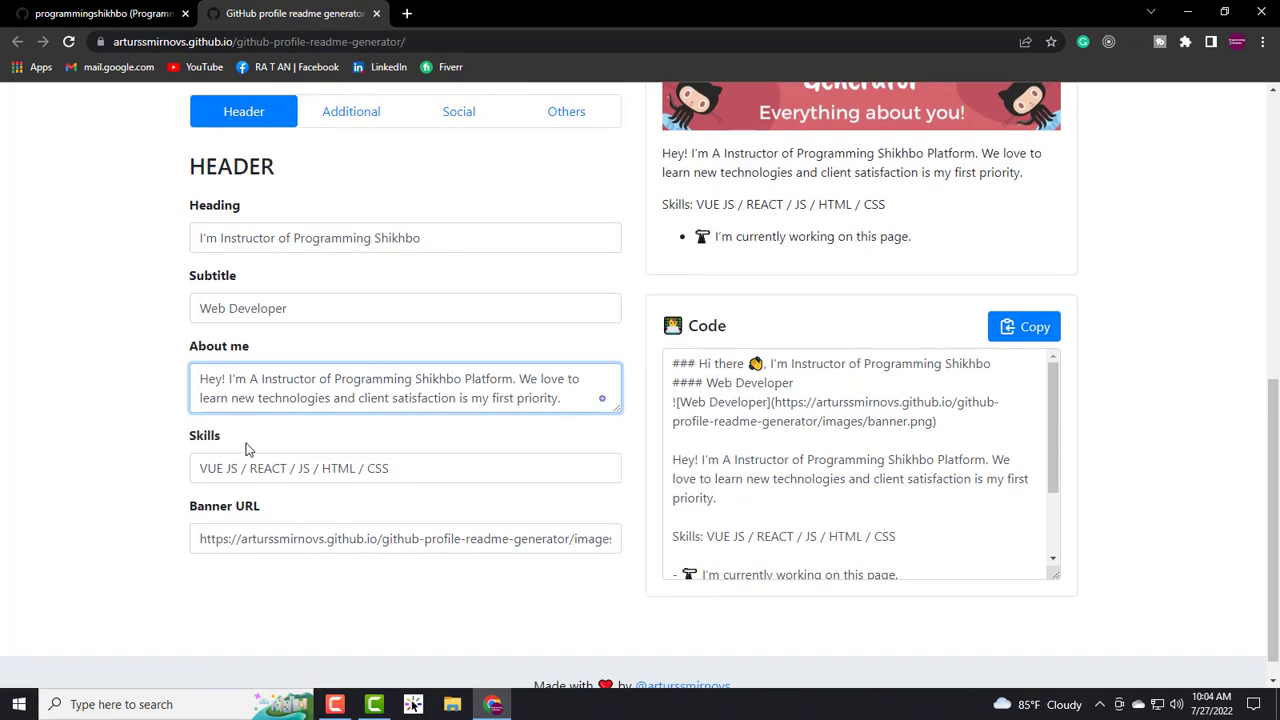
left_click_drag(238, 444, 188, 440)
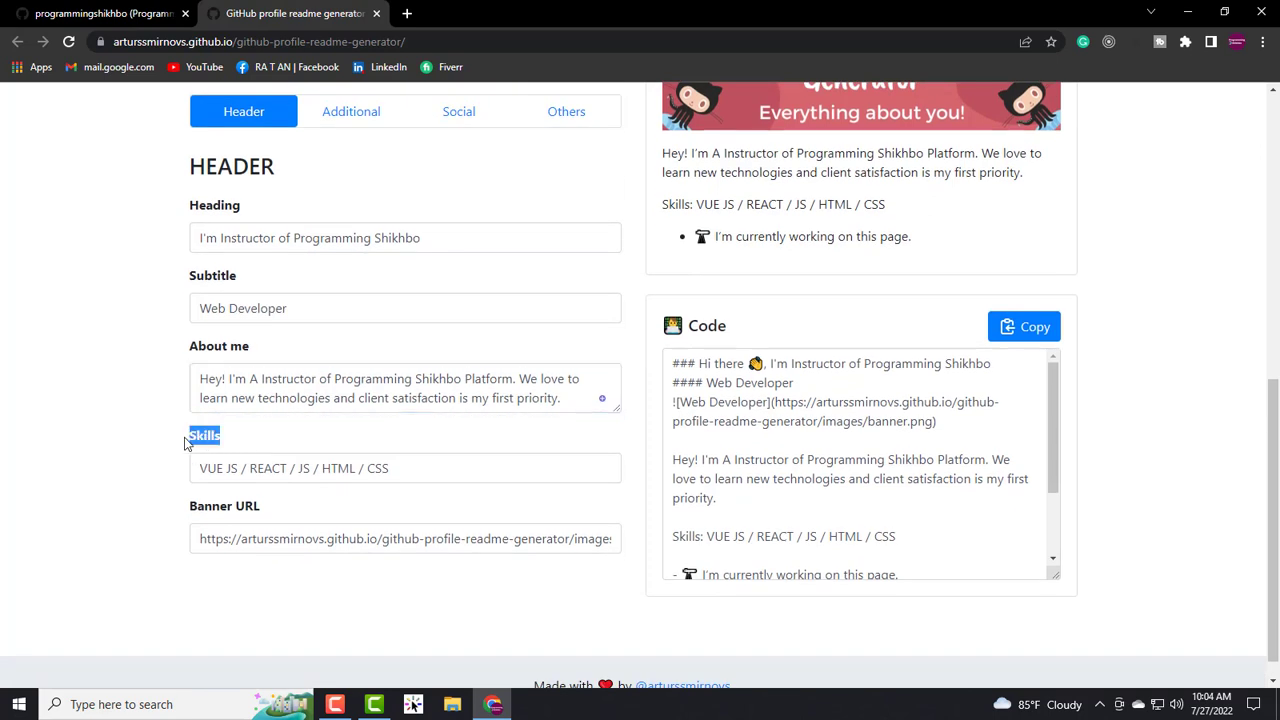
left_click(448, 474)
left_click_drag(908, 208, 660, 220)
left_click(740, 204)
left_click_drag(234, 470, 209, 469)
left_click_drag(293, 465, 339, 469)
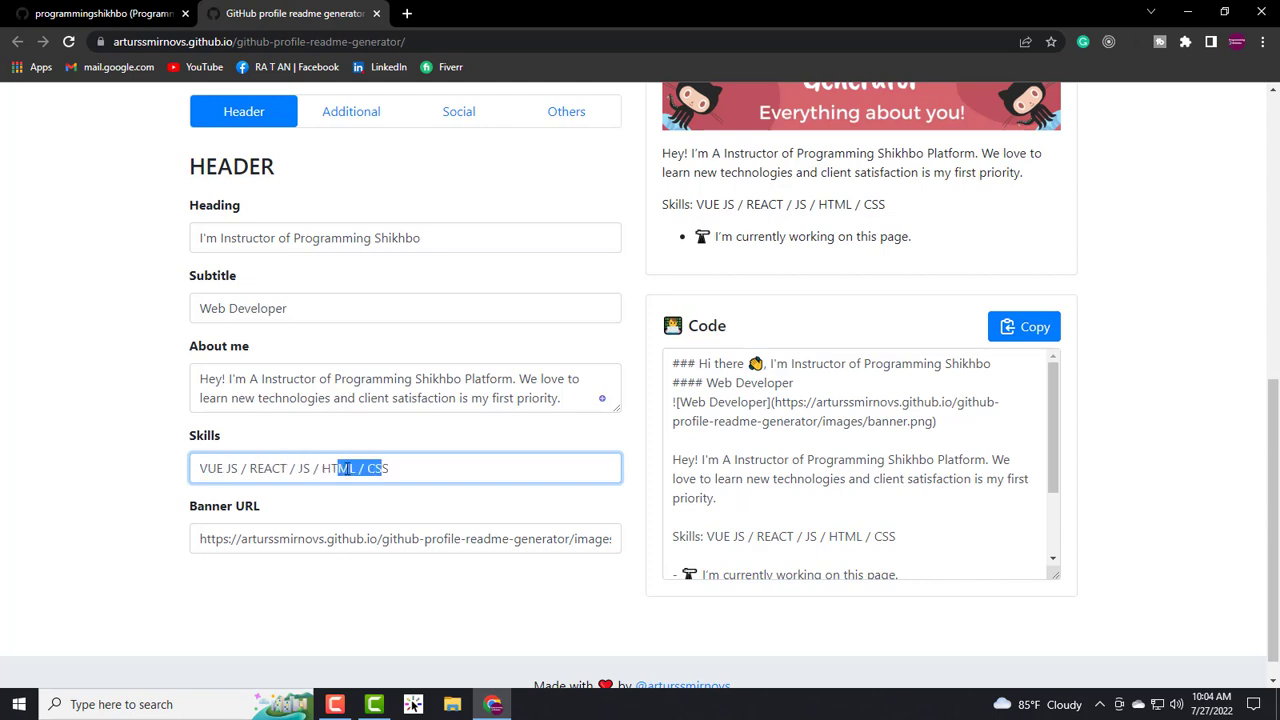
left_click(399, 466)
key("Left")
key("Left")
key("Left")
key("Left")
key("Left")
key("Left")
key("Left")
key("Left")
key("Left")
key("Left")
key("Left")
key("Left")
key("Left")
key("Left")
key("Left")
key("Left")
key("Left")
key("Left")
key("Left")
key("Left")
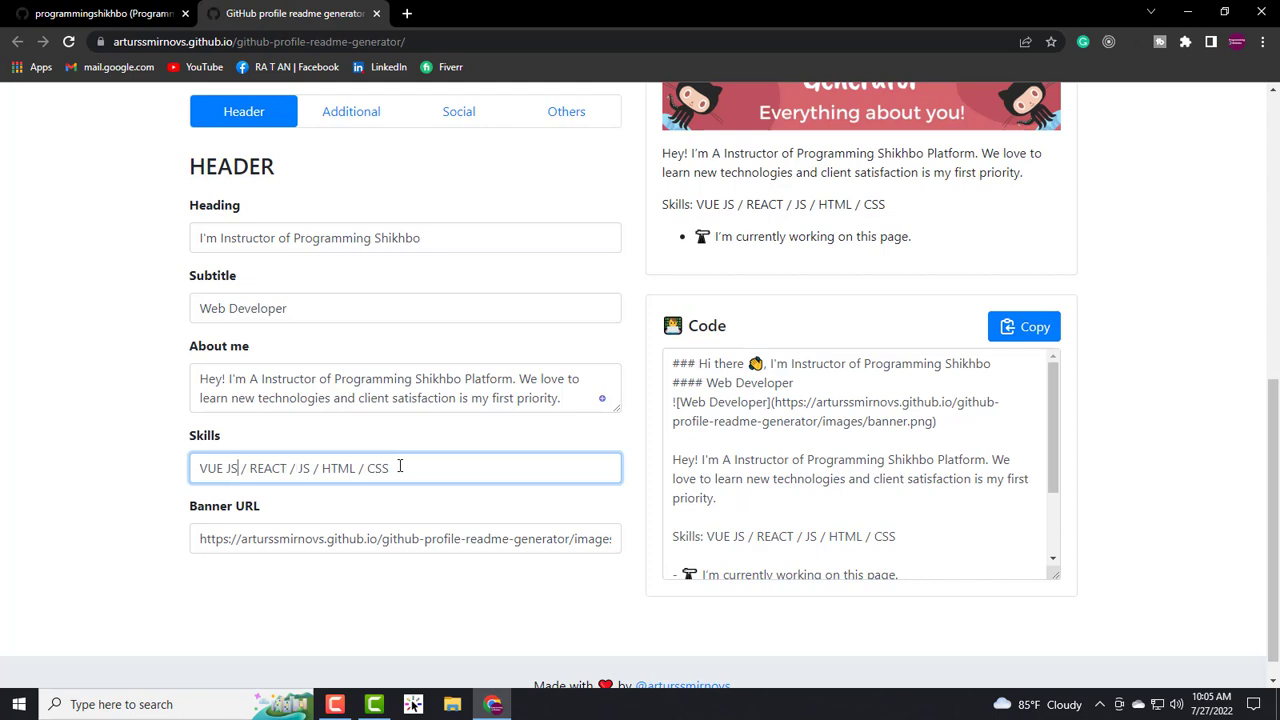
key("BackSpace")
key("BackSpace")
key("BackSpace")
key("BackSpace")
key("BackSpace")
key("BackSpace")
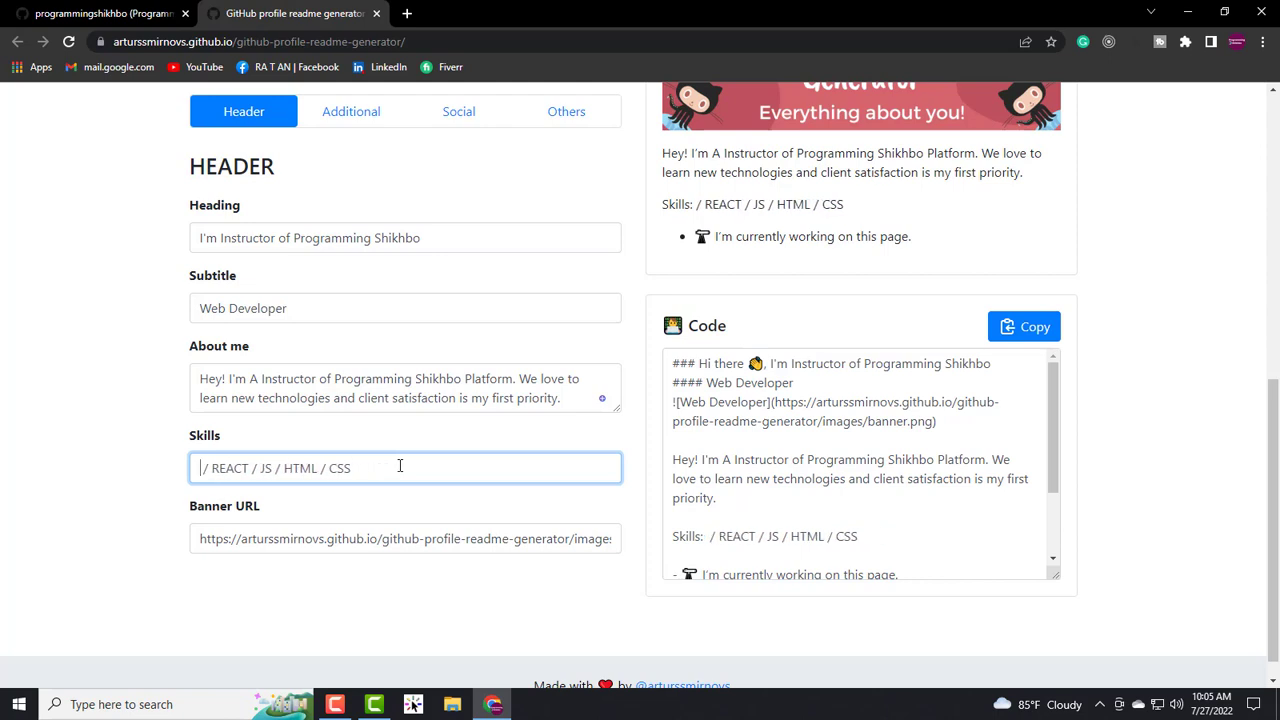
key("BackSpace")
key("Delete")
key("Delete")
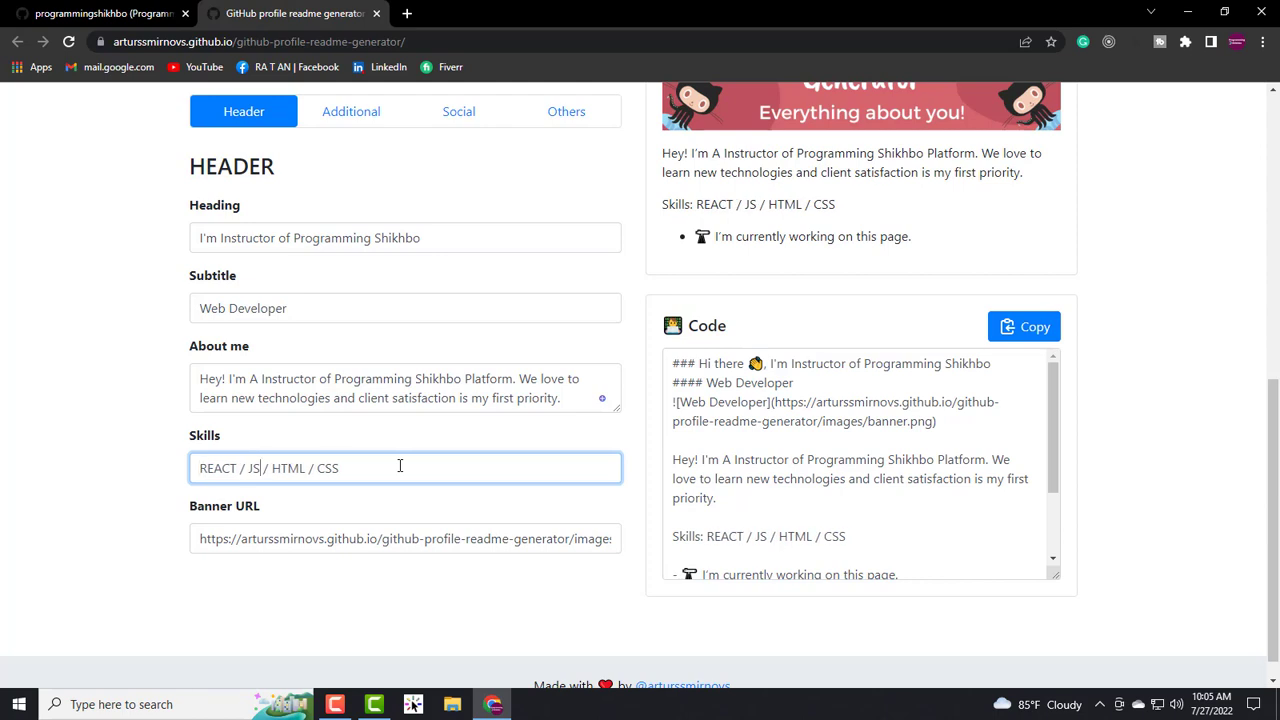
key("Right")
key("Right")
key("Right")
type("/ Python")
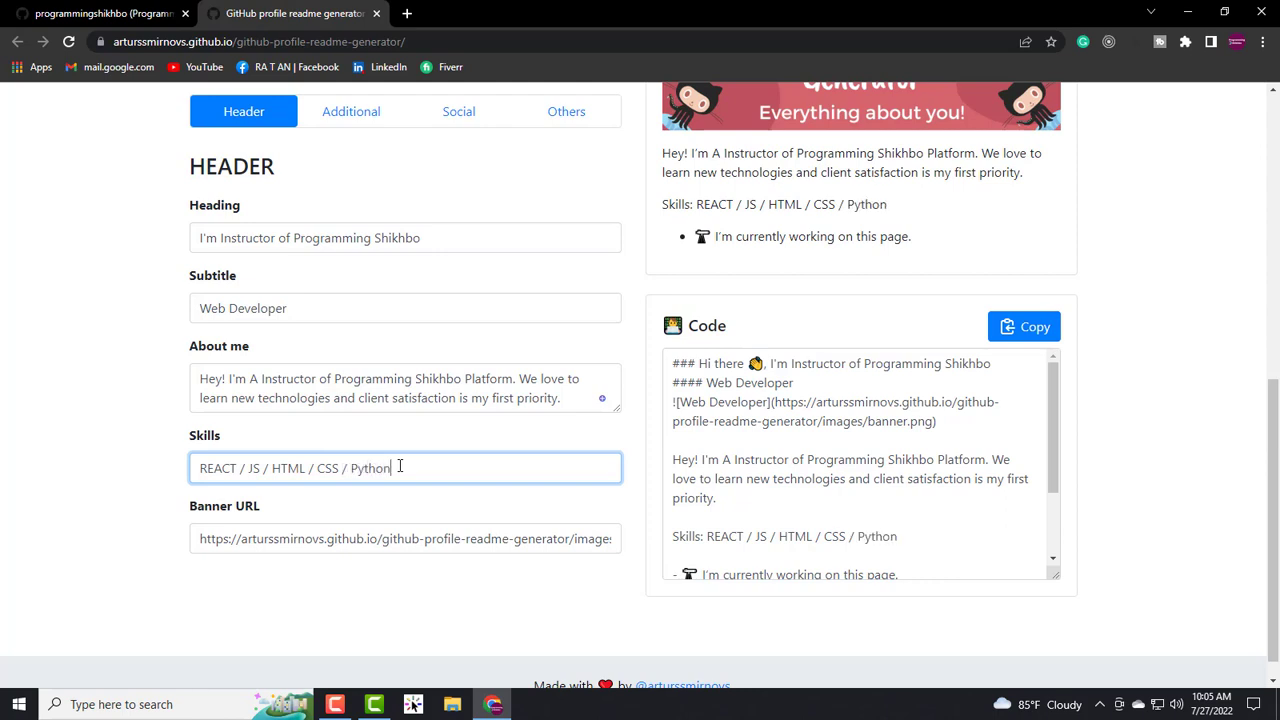
type(" / / C / C++")
left_click_drag(277, 506, 157, 510)
- Clear the Banner URL field to remove the banner image, then open a new browser tab
left_click(462, 538)
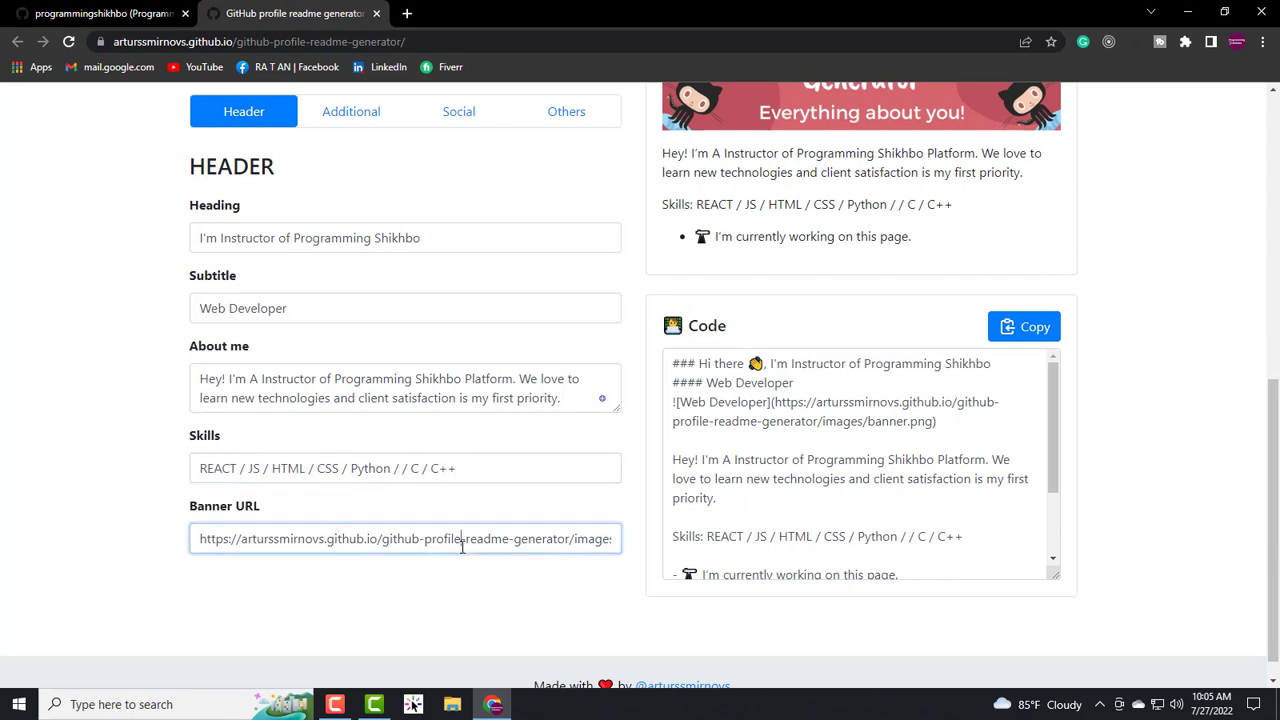
scroll(810, 205, "up", 1)
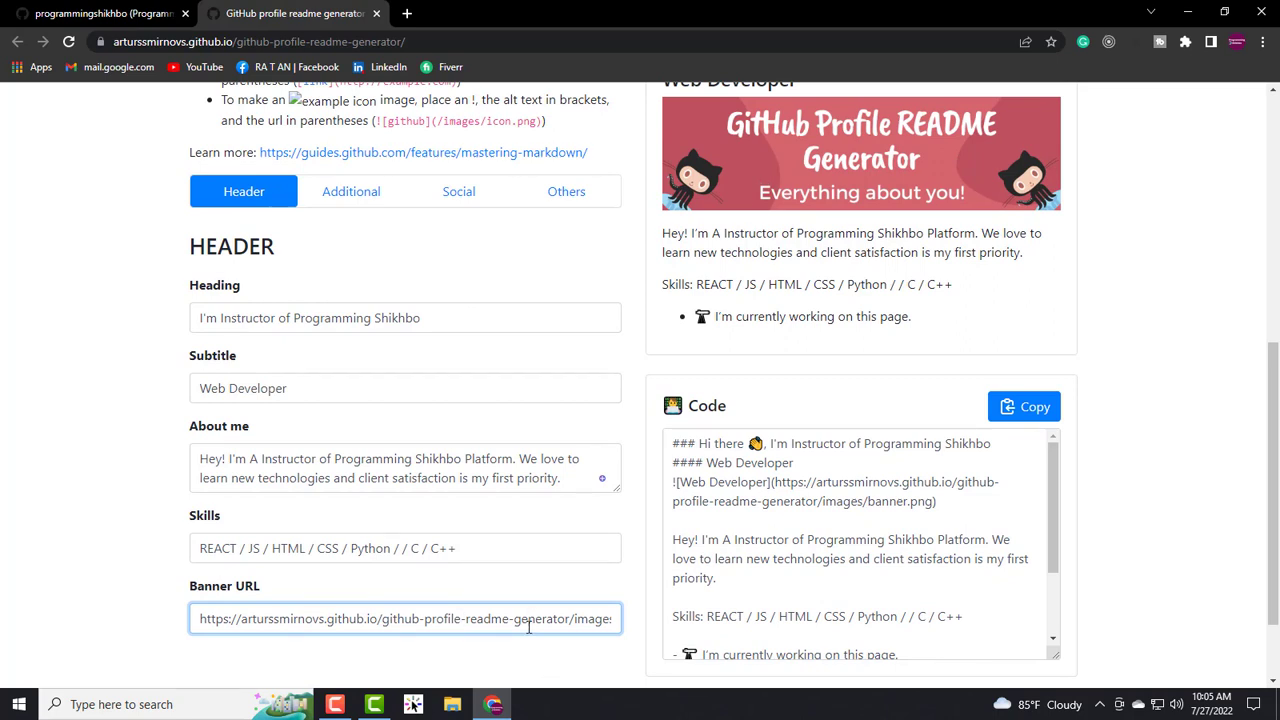
left_click_drag(200, 619, 677, 620)
key("BackSpace")
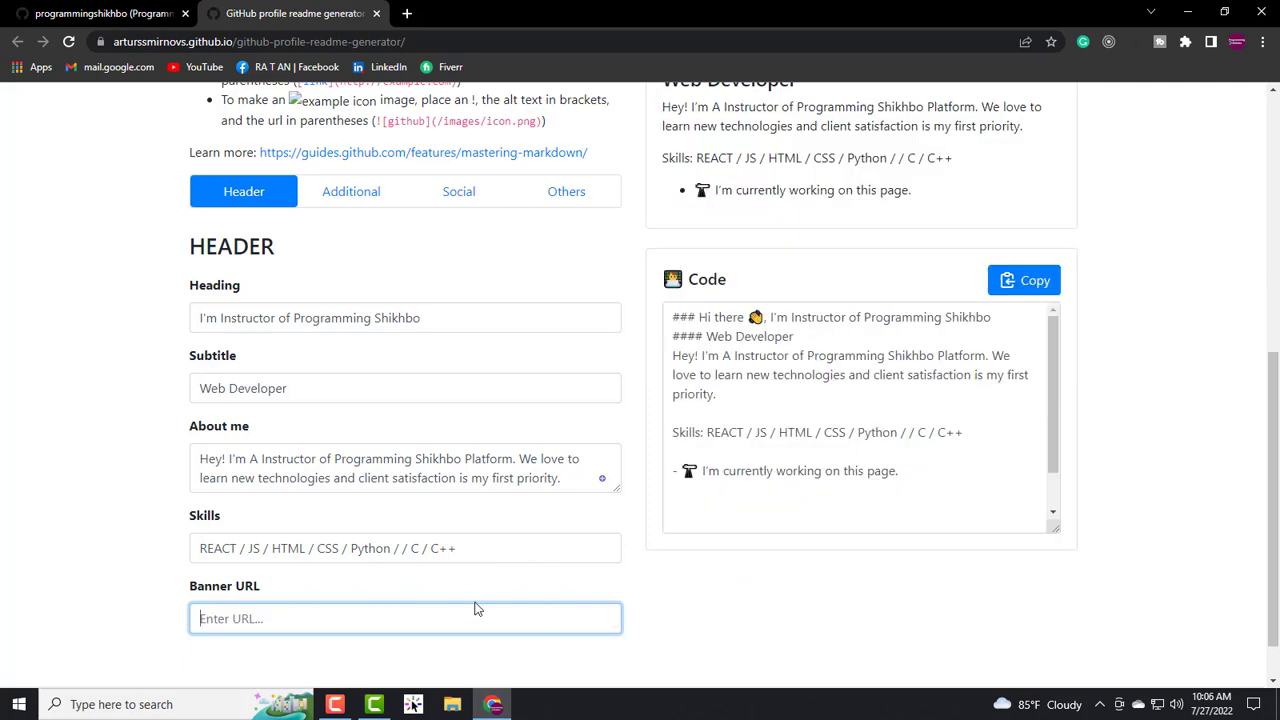
scroll(771, 294, "up", 2)
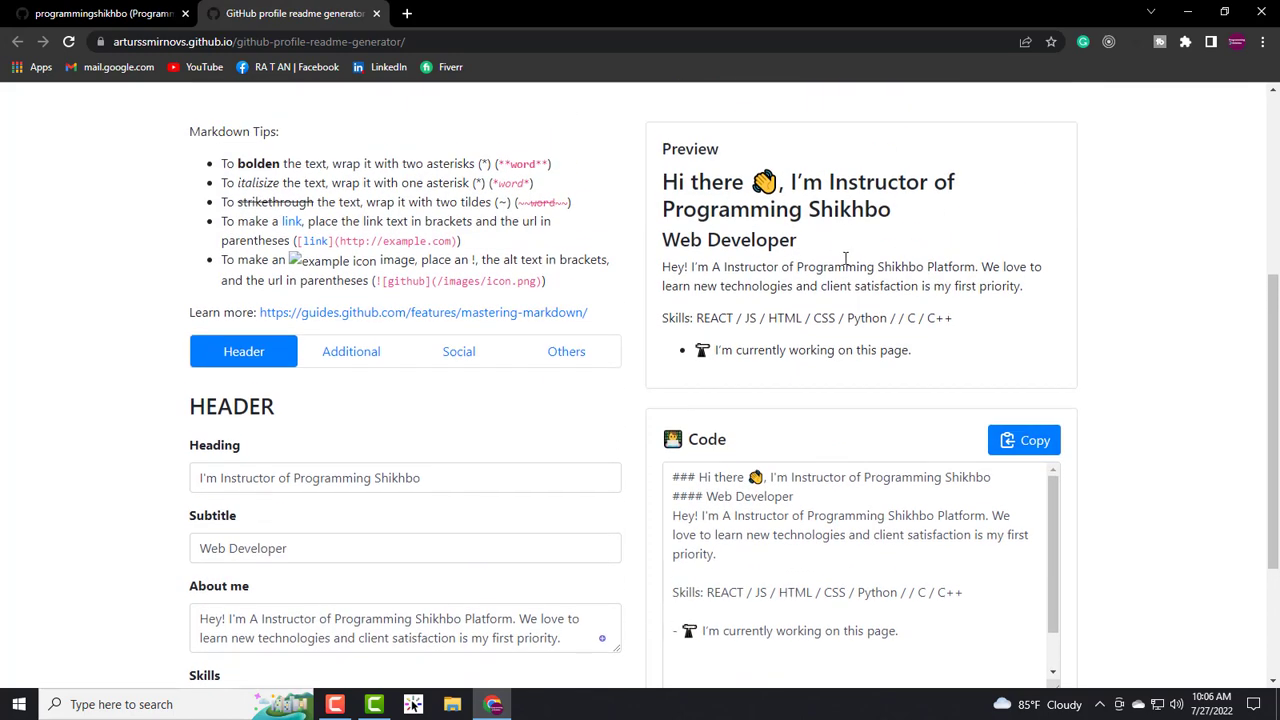
scroll(854, 308, "down", 2)
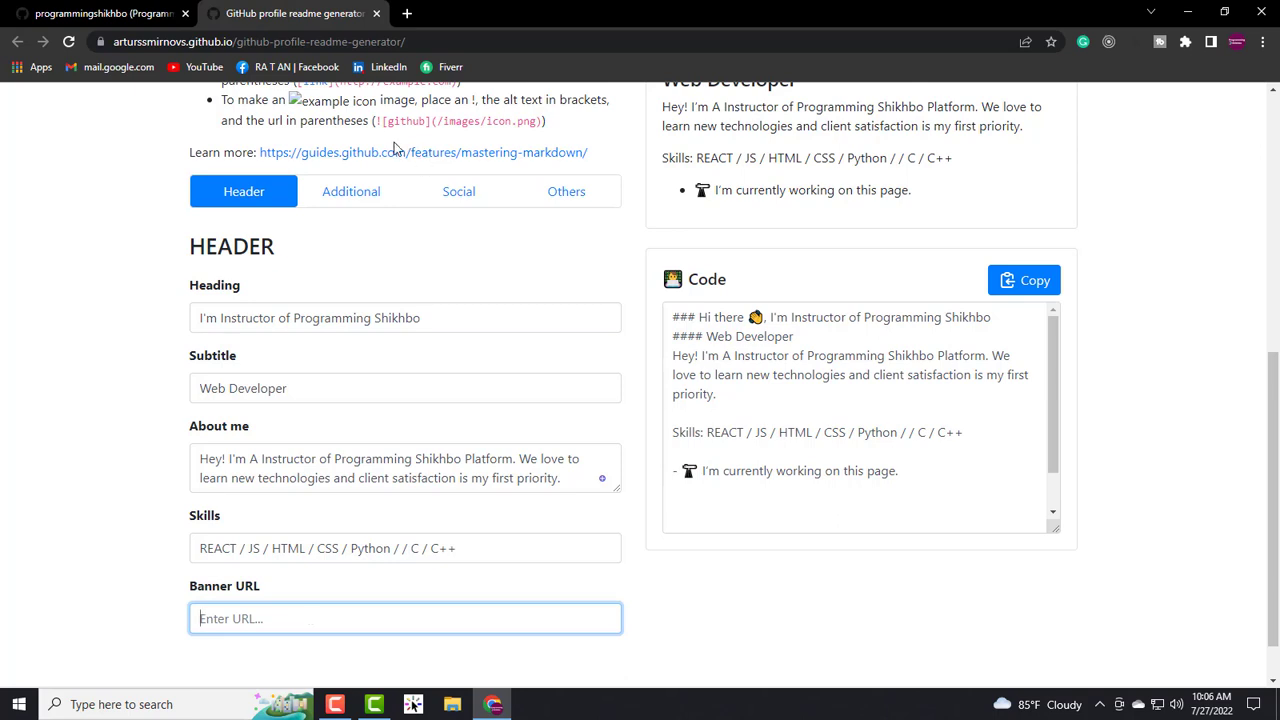
left_click(406, 13)
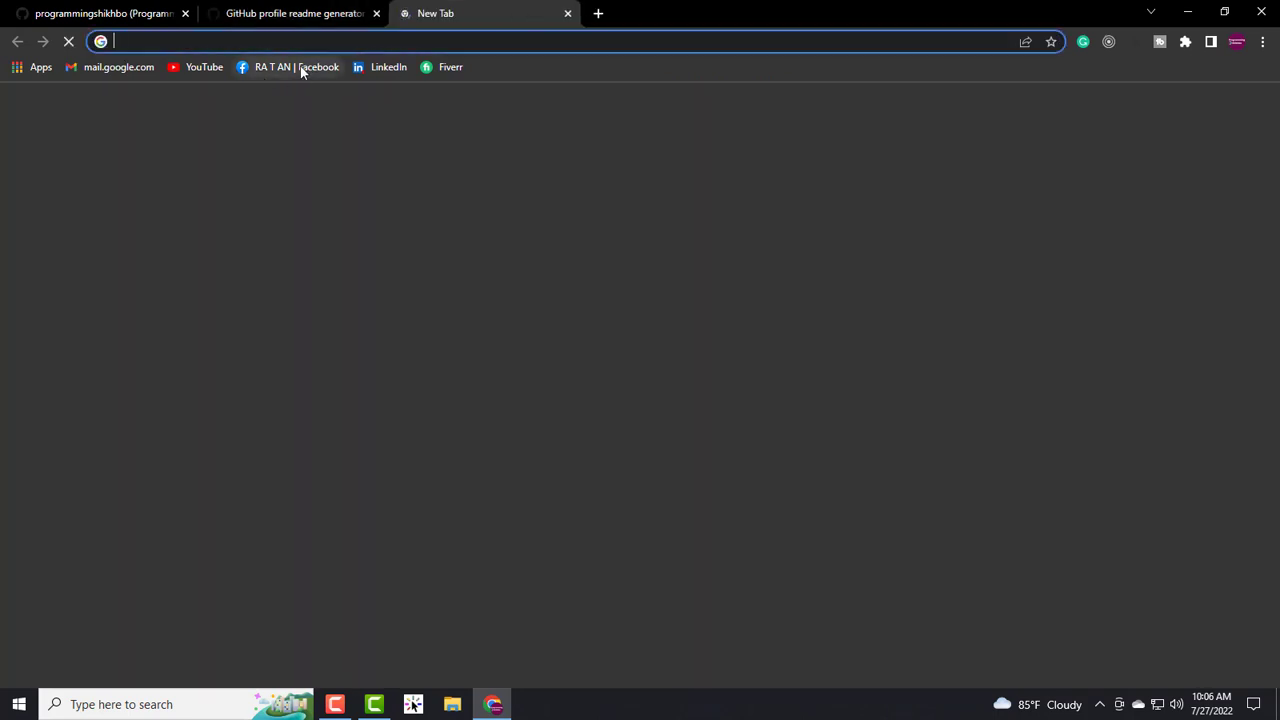
- Open the Programming Shikhbo Facebook group's cover photo in a new tab and copy its address
left_click(305, 68)
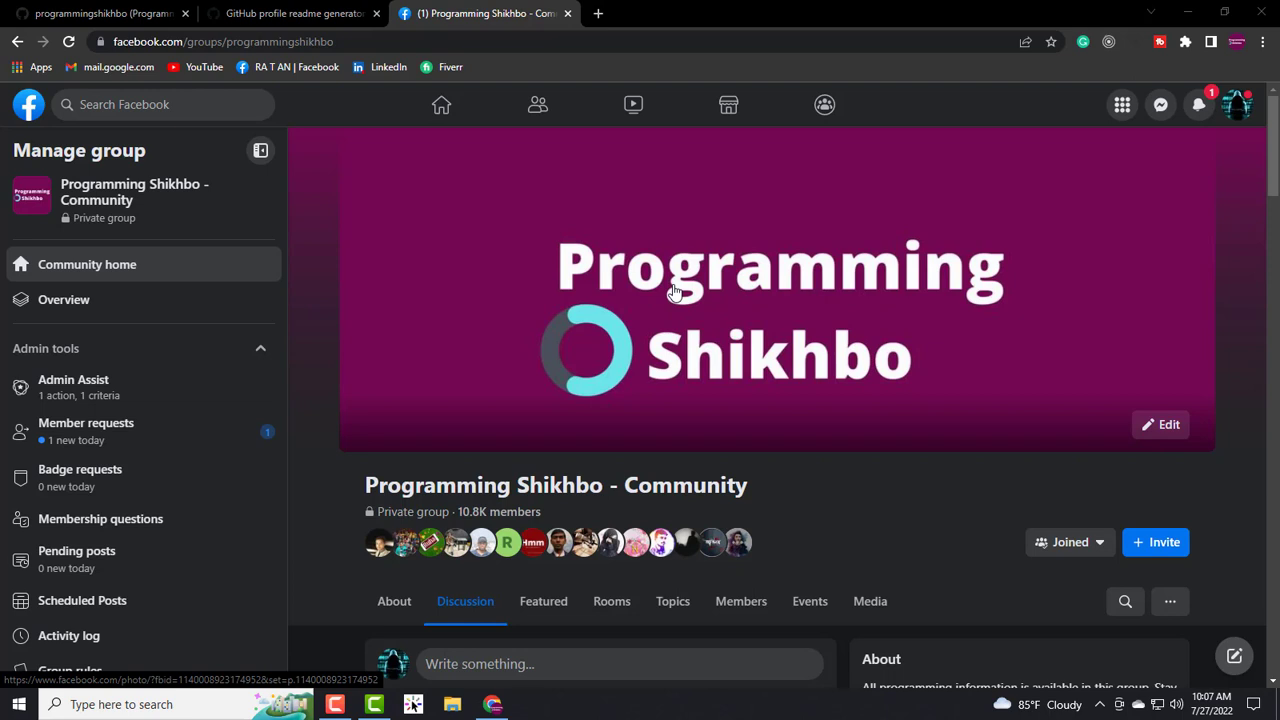
right_click(692, 236)
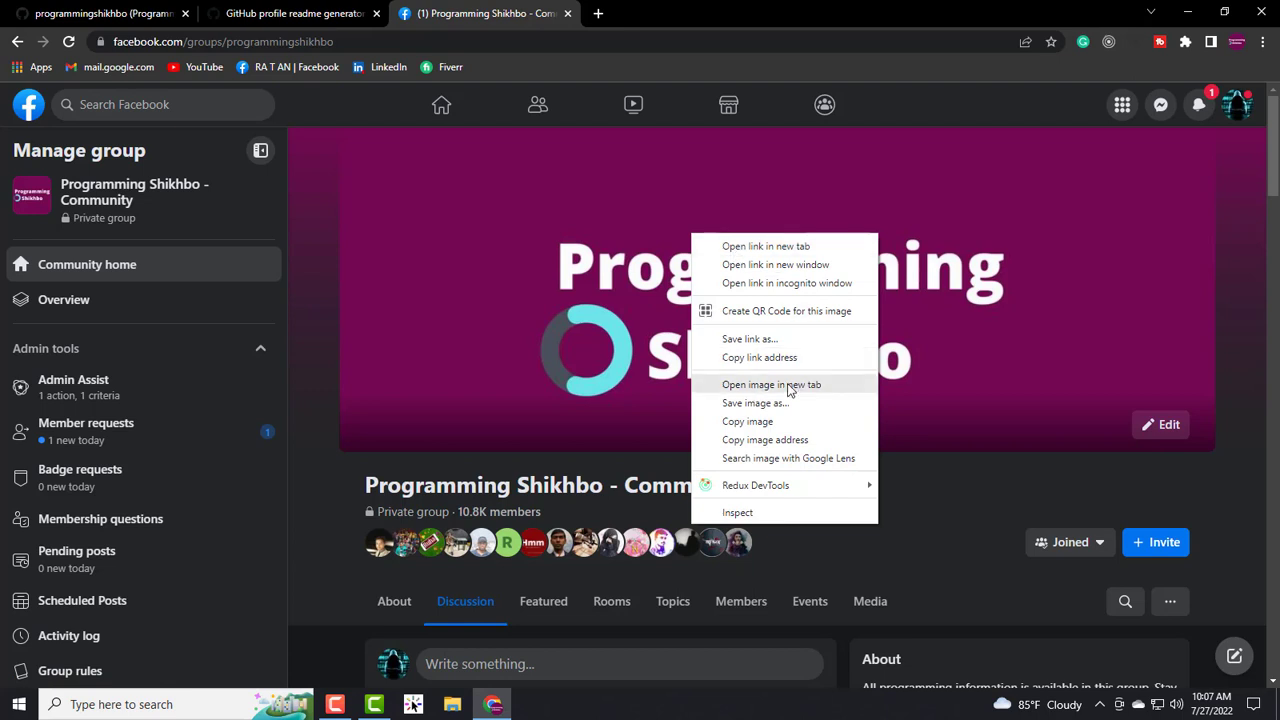
left_click(785, 256)
left_click(688, 12)
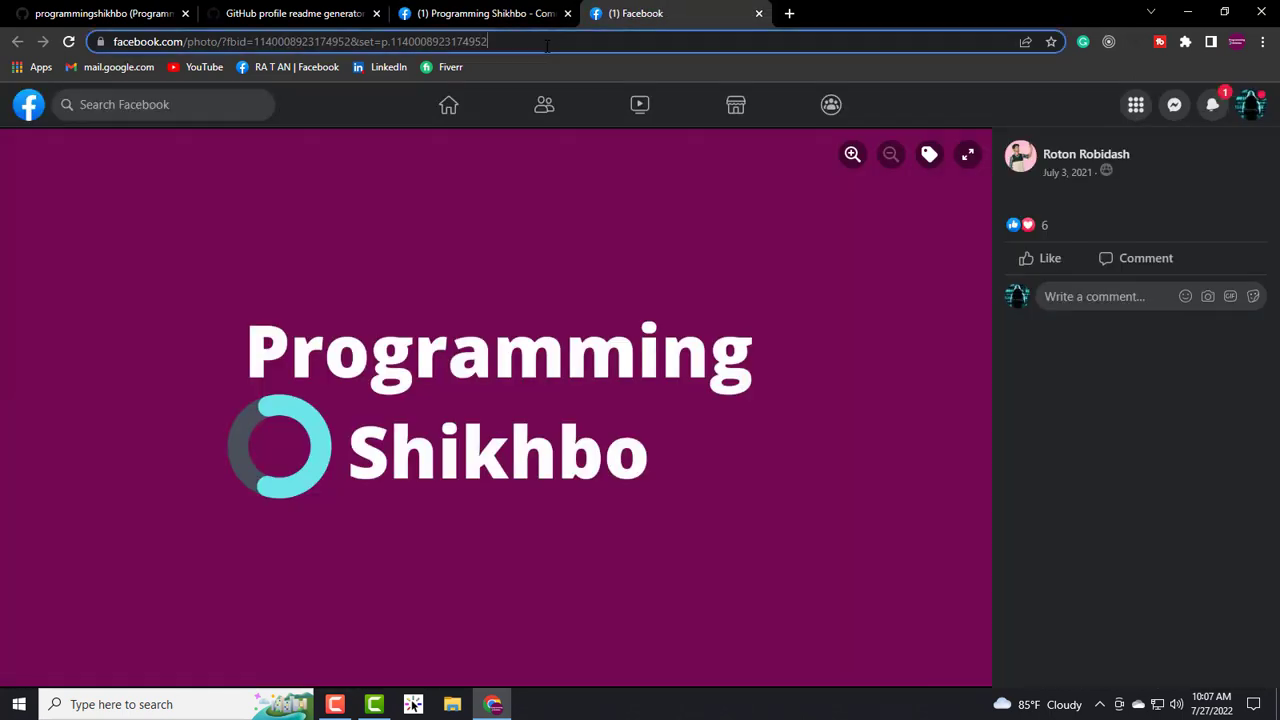
left_click(547, 42)
left_click(547, 42)
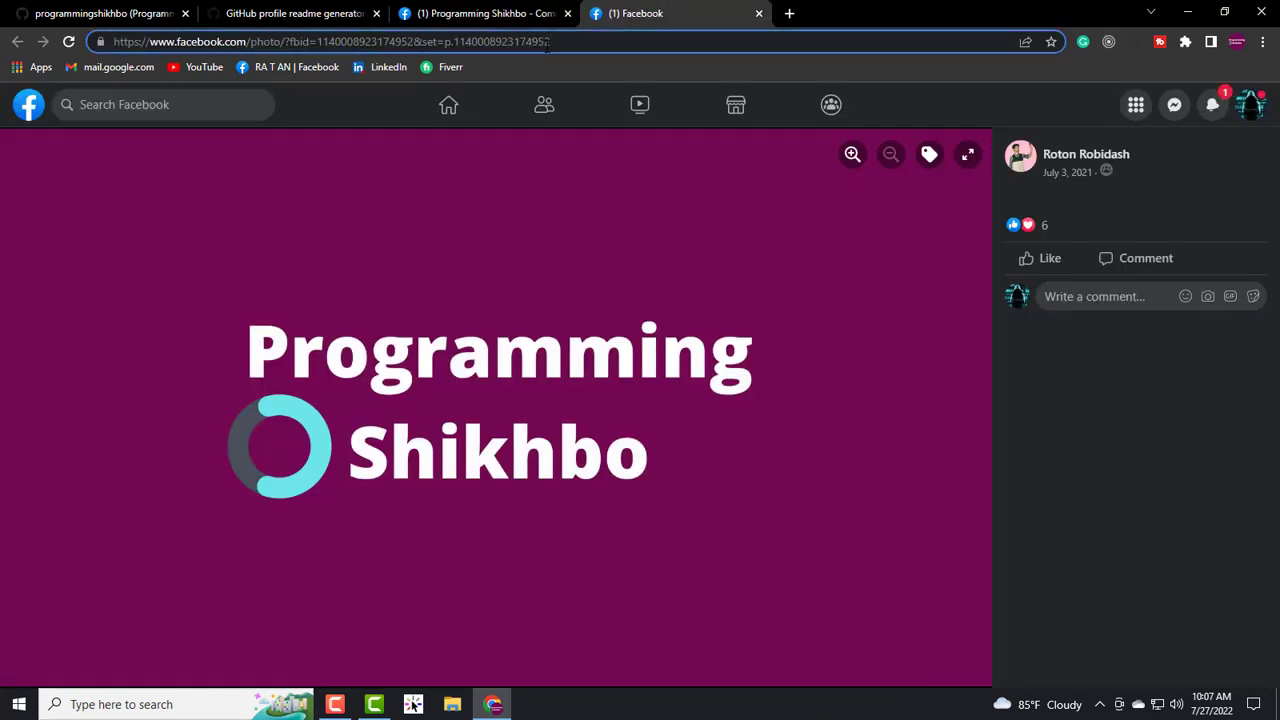
key("ctrl+a")
key("ctrl+c")
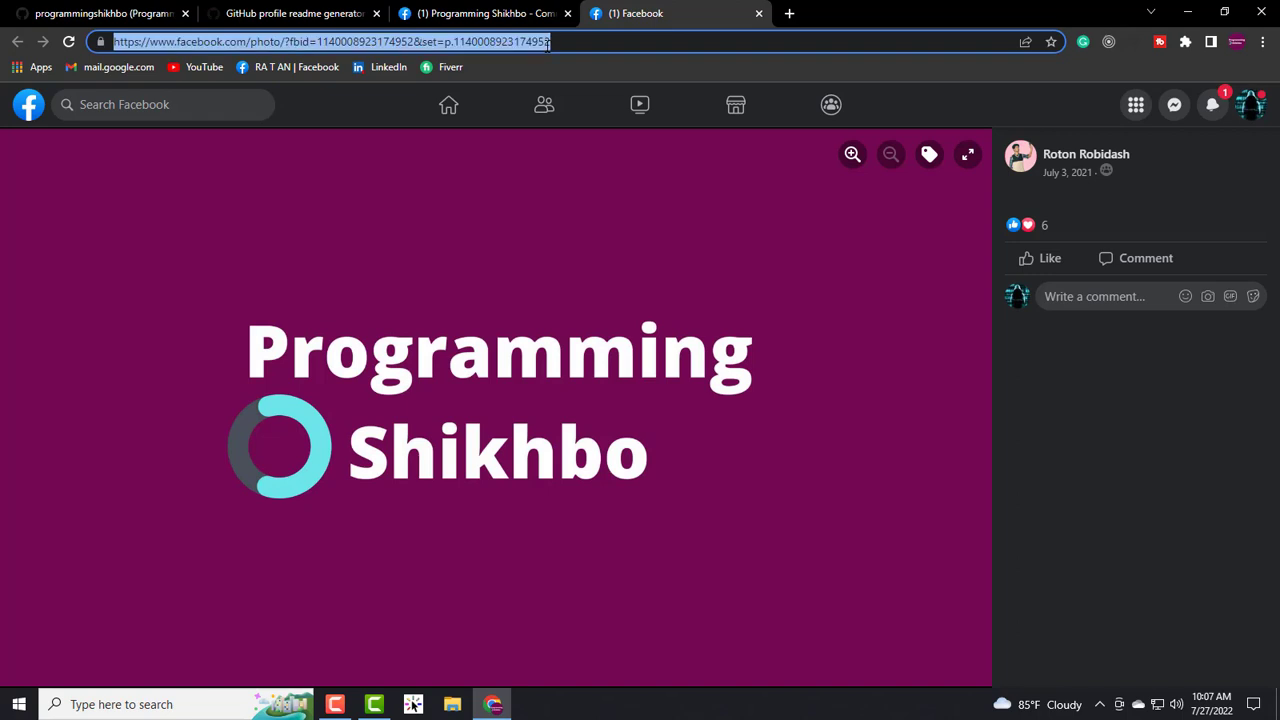
left_click(44, 8)
left_click(290, 13)
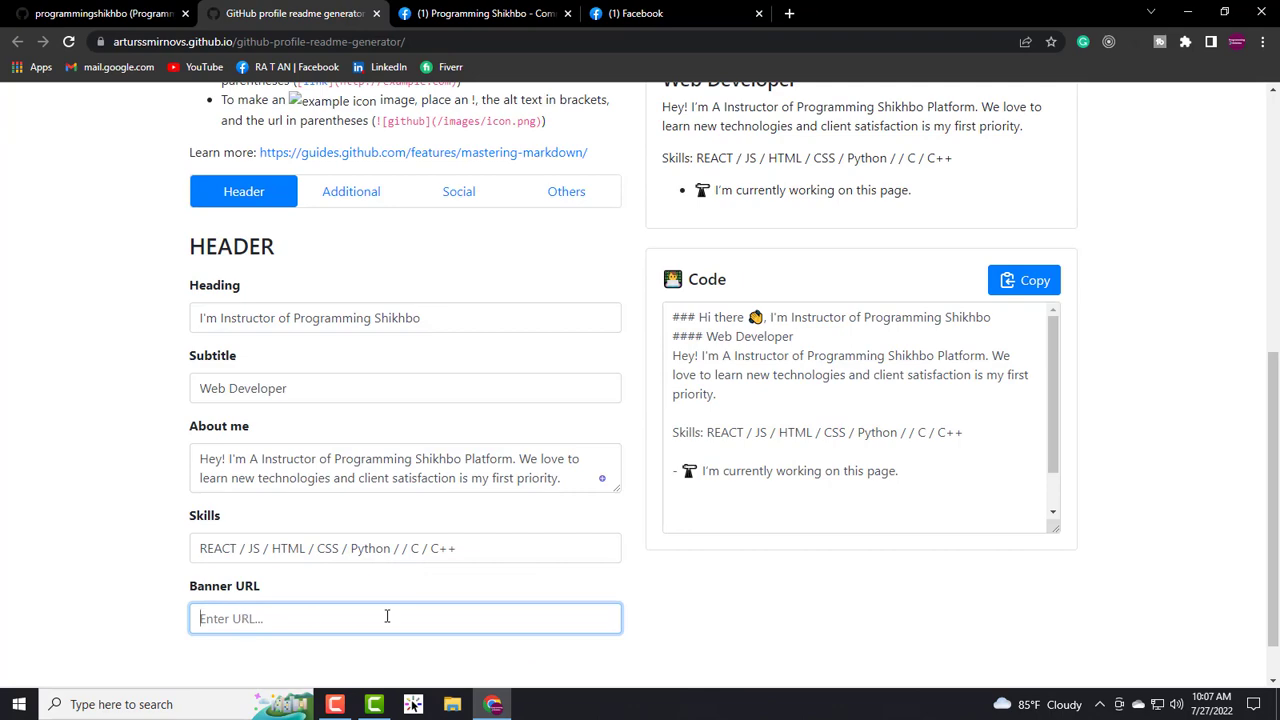
- Paste the Facebook photo address into Banner URL, check the generated code, then go to the GitHub profile
key("ctrl+v")
scroll(388, 617, "down", 1)
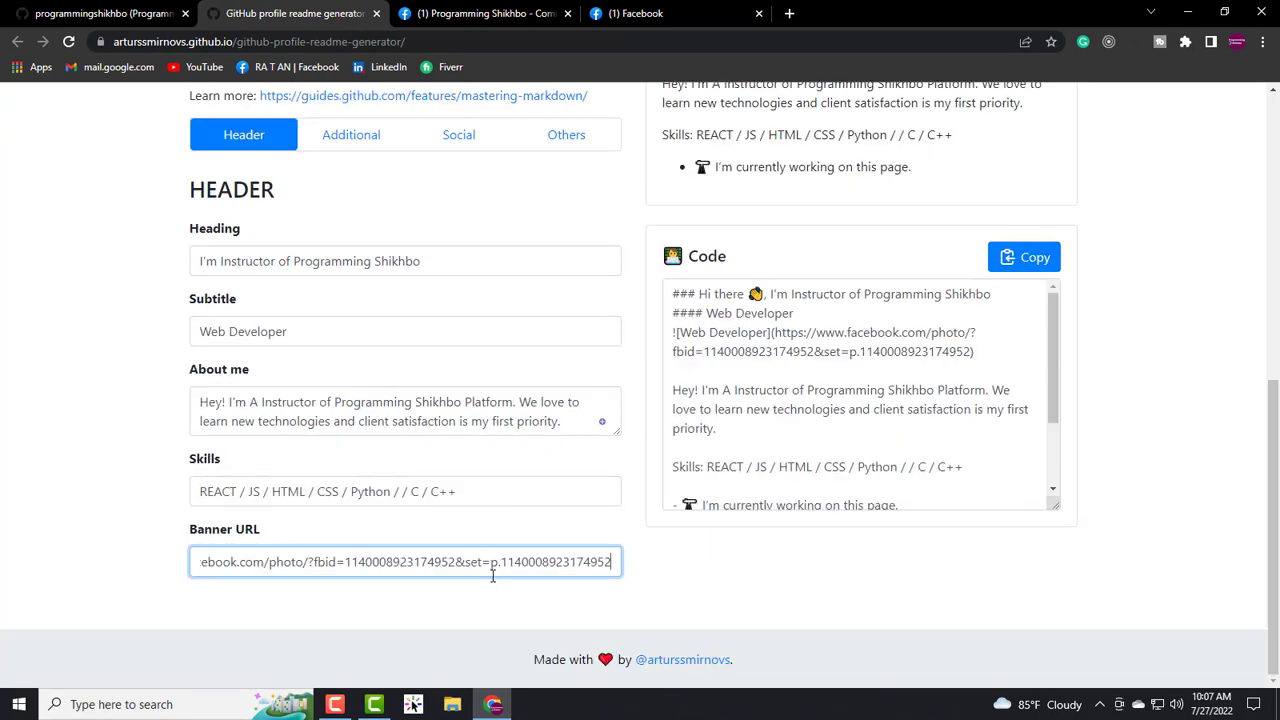
scroll(491, 574, "up", 3)
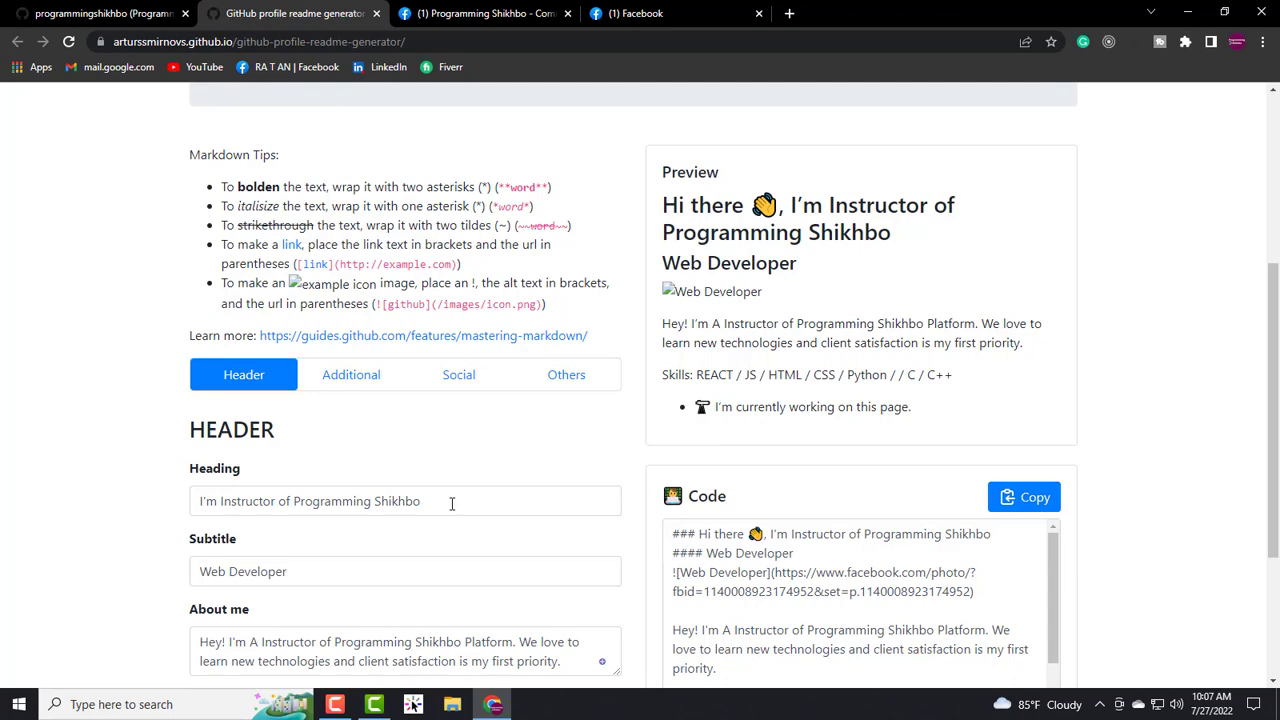
scroll(470, 515, "down", 3)
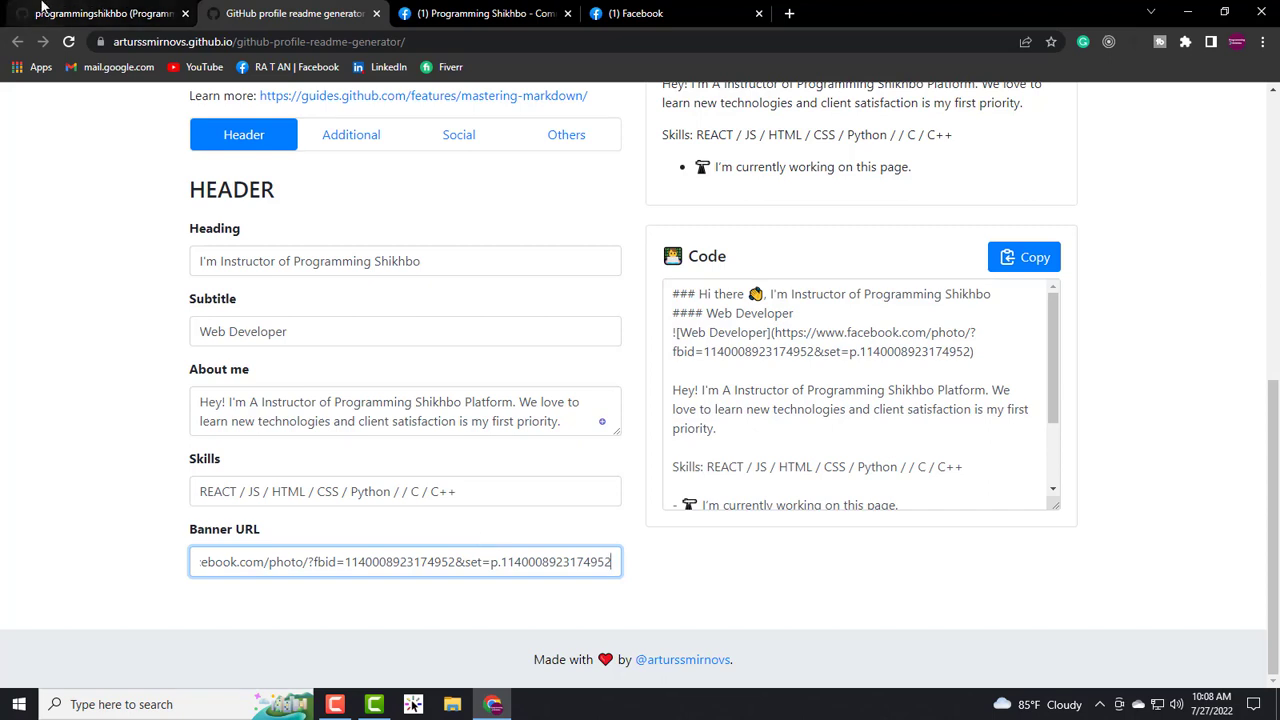
left_click(100, 13)
- Open the profile README in the editor to review its source, then return to the profile
left_click(794, 375)
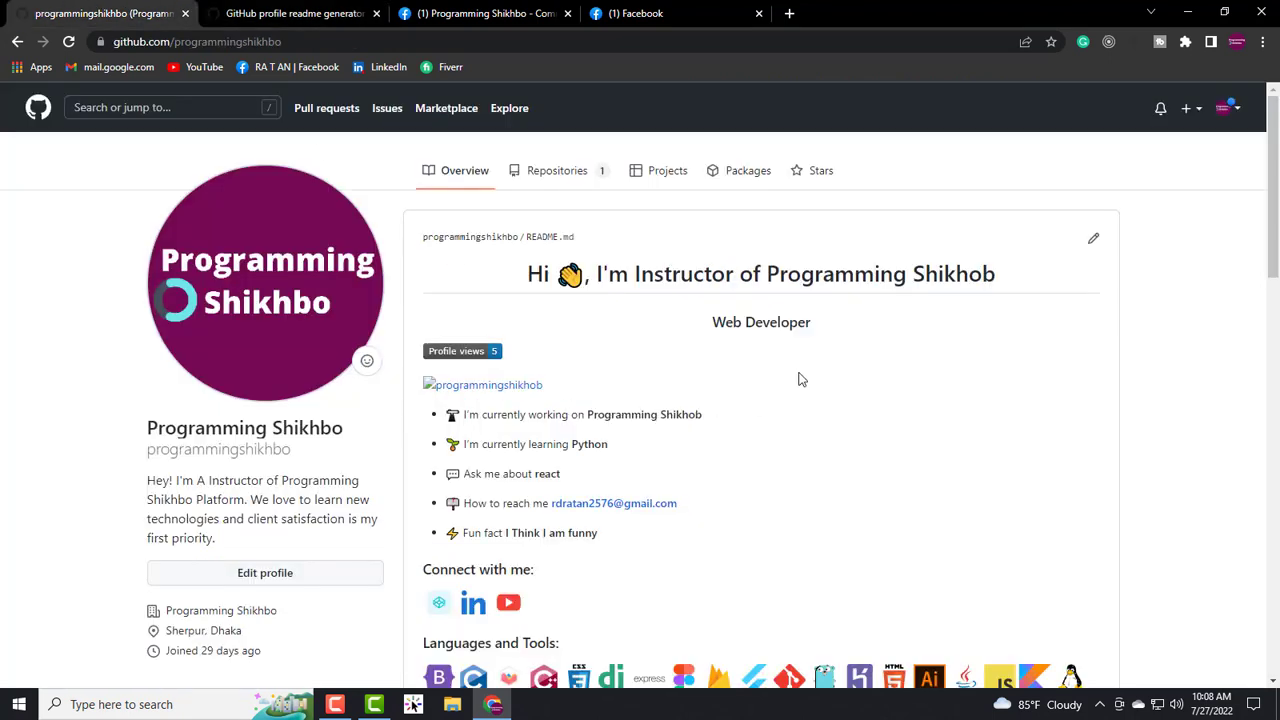
left_click(1088, 244)
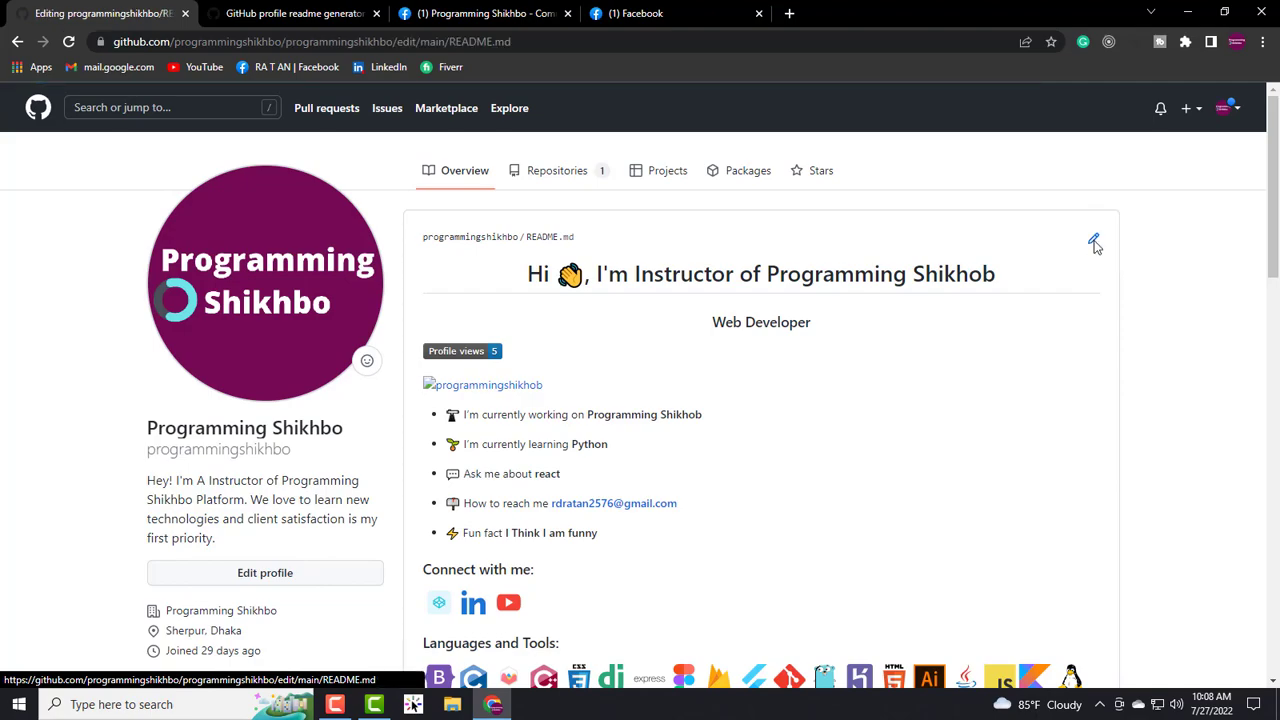
scroll(562, 519, "down", 10)
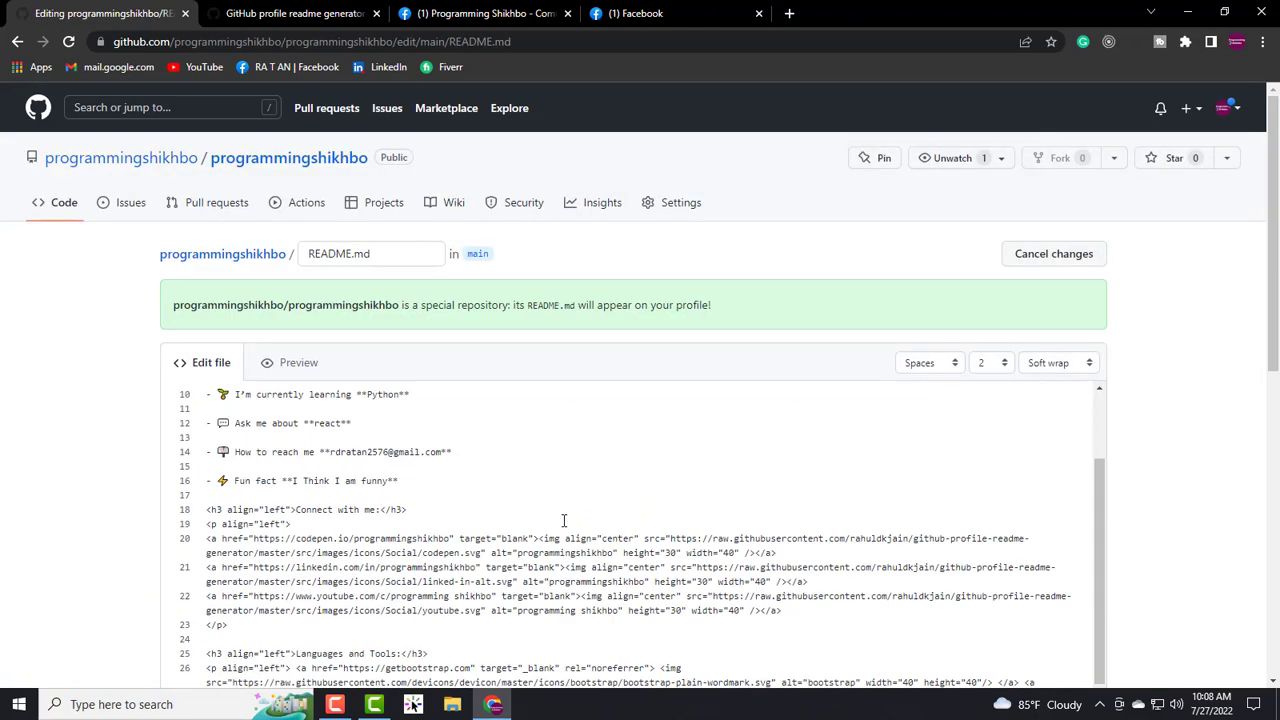
scroll(519, 471, "up", 3)
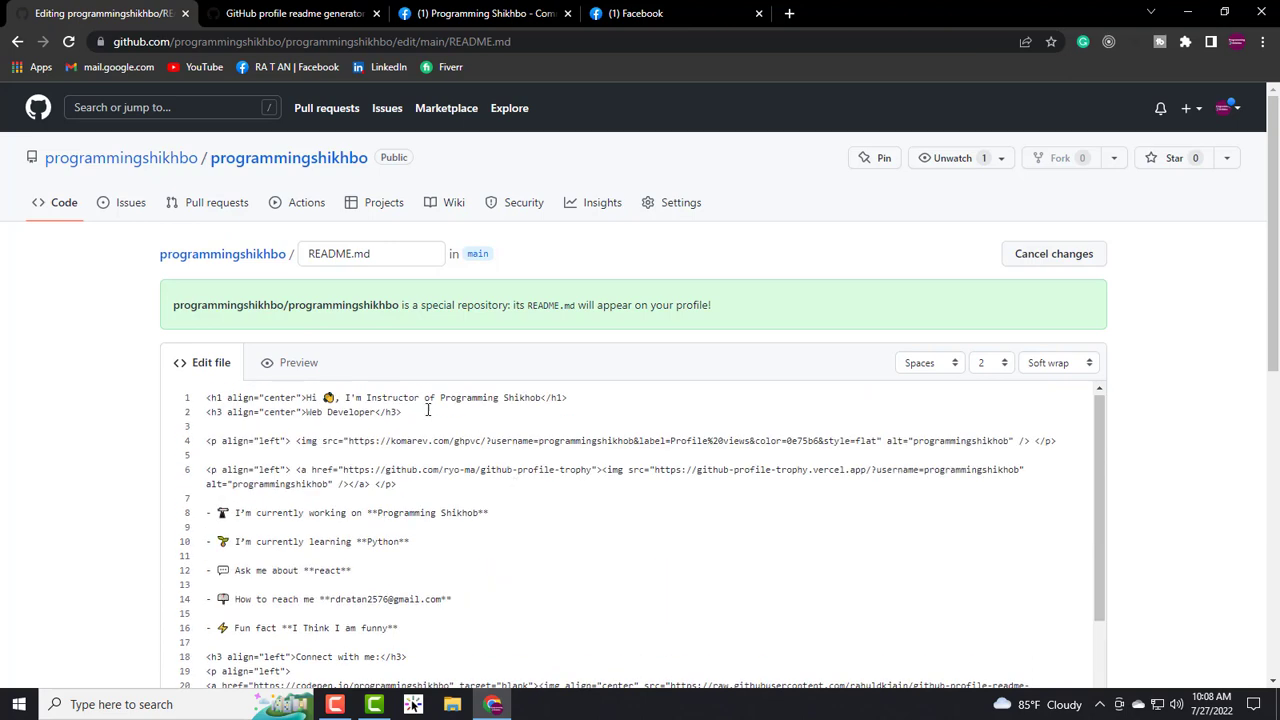
left_click(18, 42)
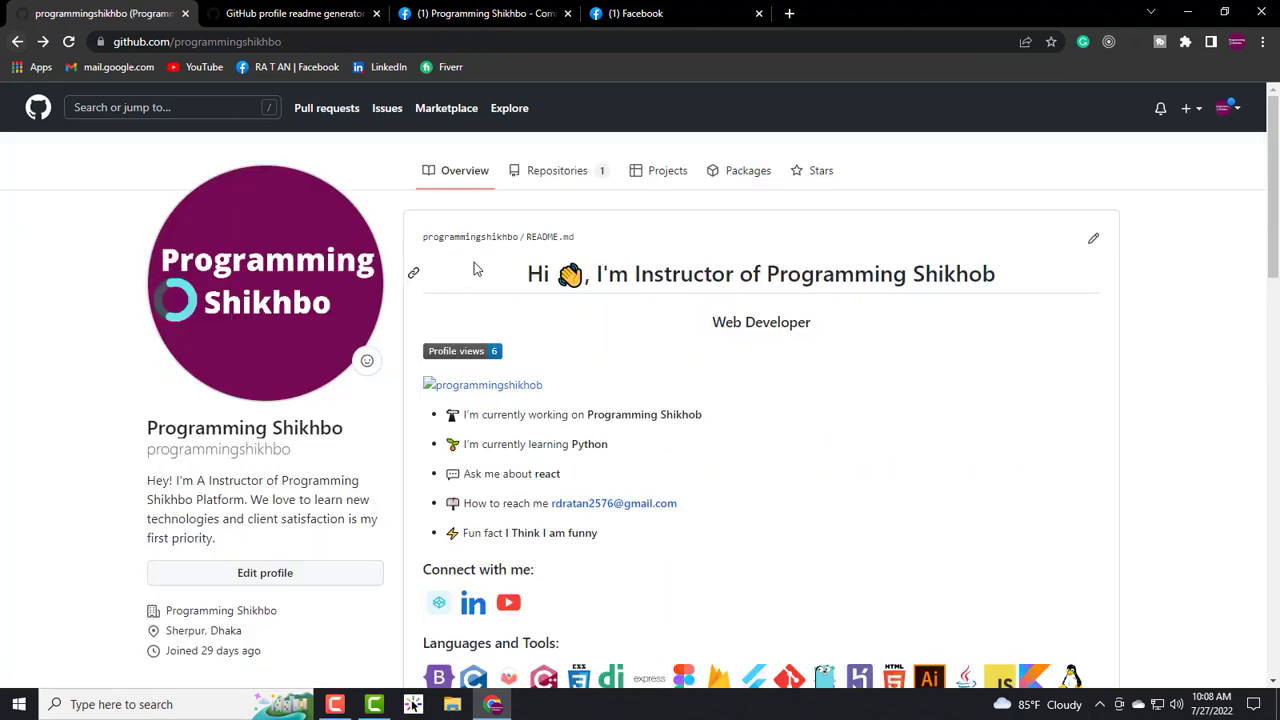
- Open the programmingshikhbo repository from the Repositories list and show its add-file options
left_click(555, 172)
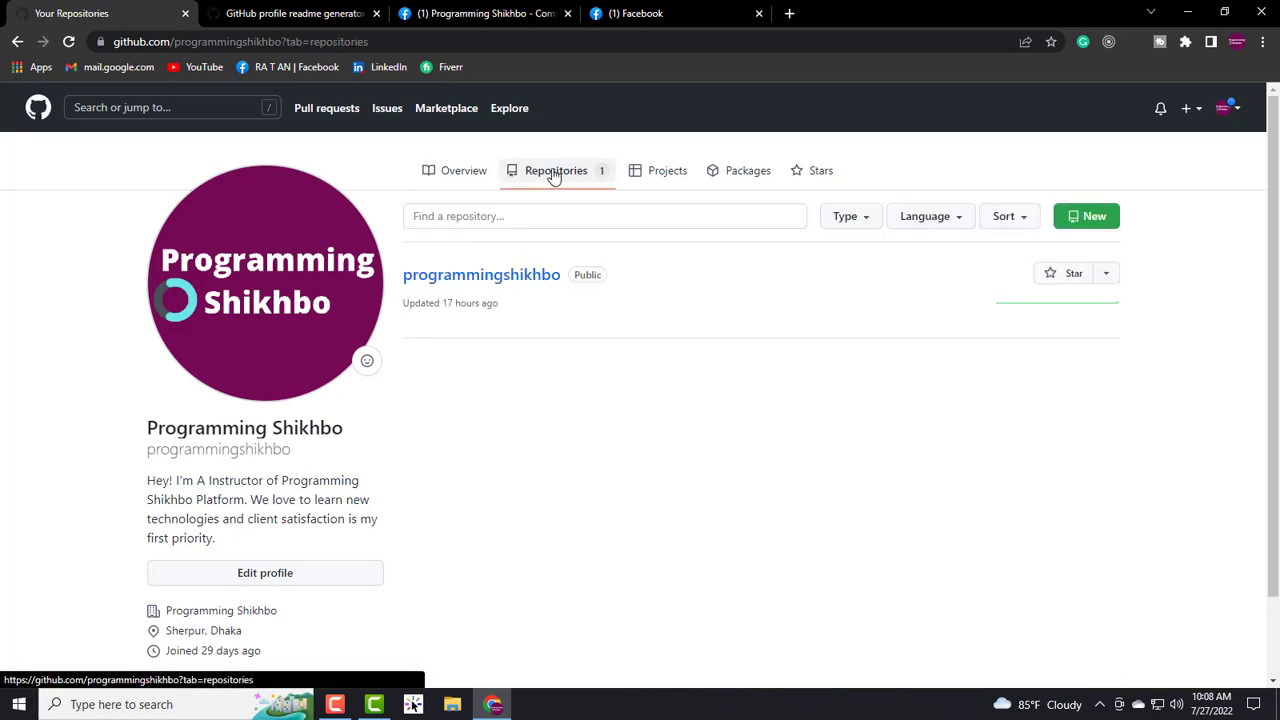
left_click(489, 281)
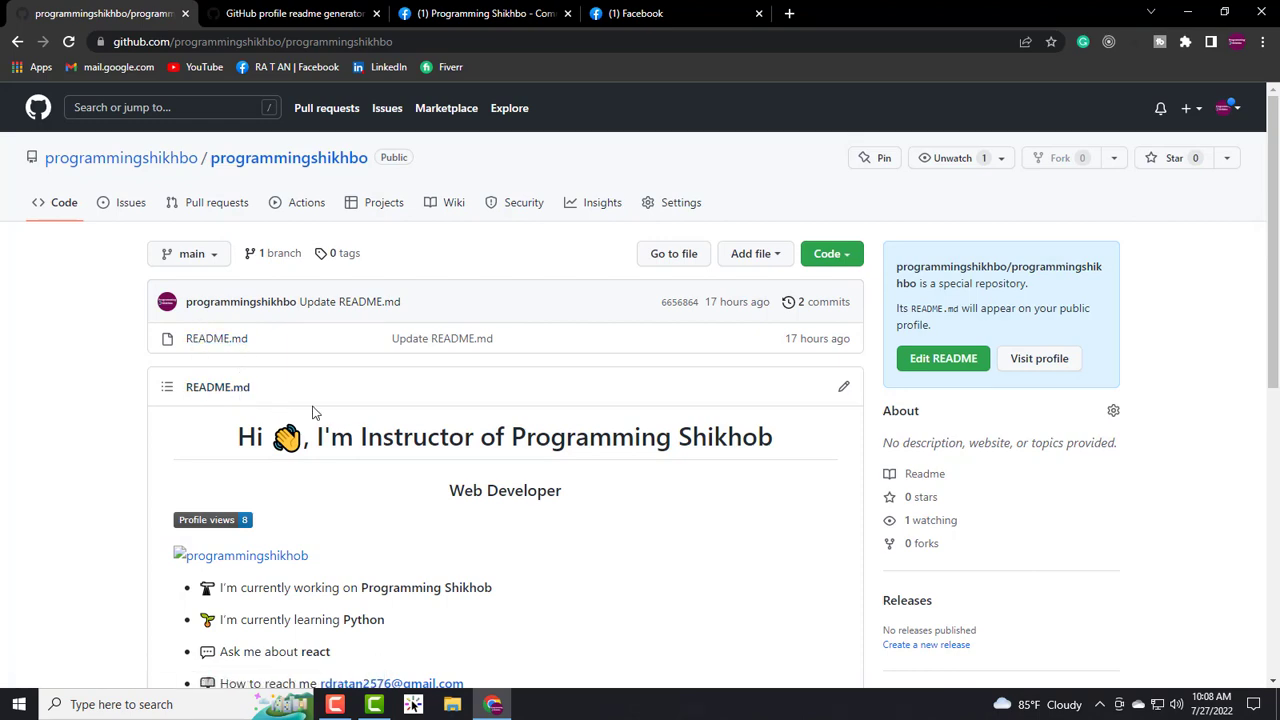
scroll(586, 414, "down", 2)
scroll(586, 416, "up", 1)
scroll(586, 416, "up", 1)
left_click(777, 262)
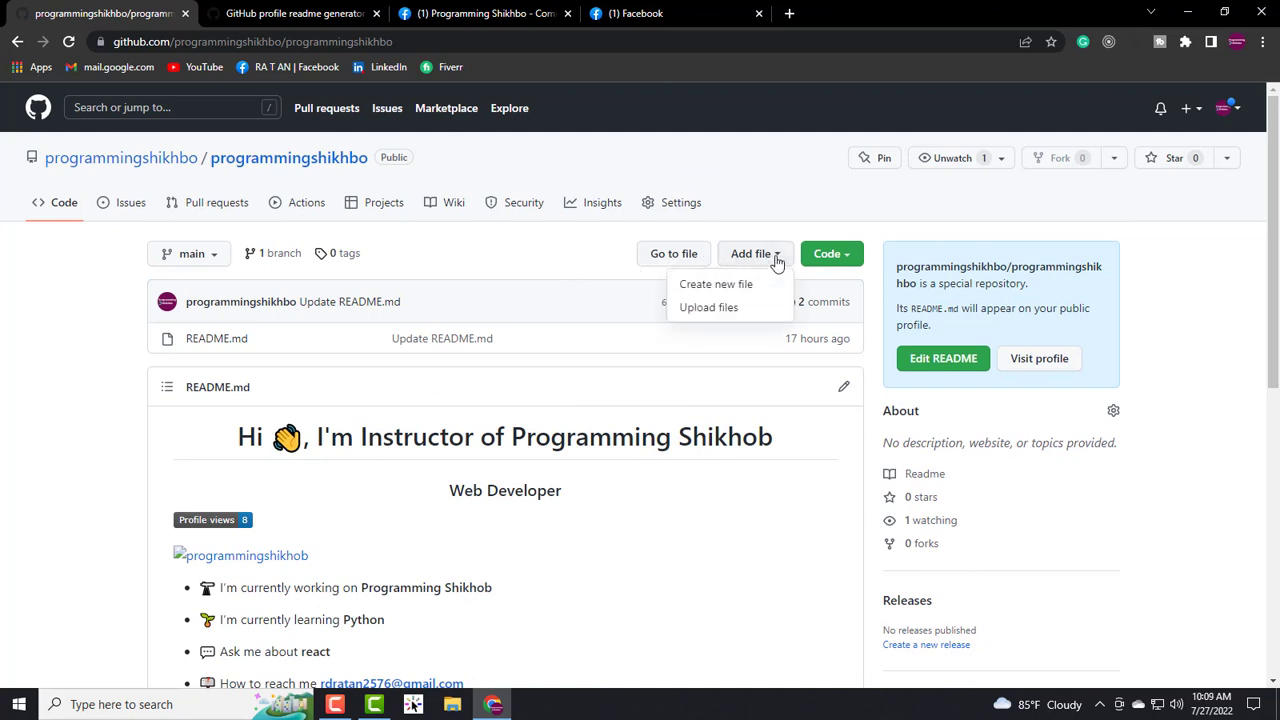
- Open the repository's Upload files page
left_click(705, 308)
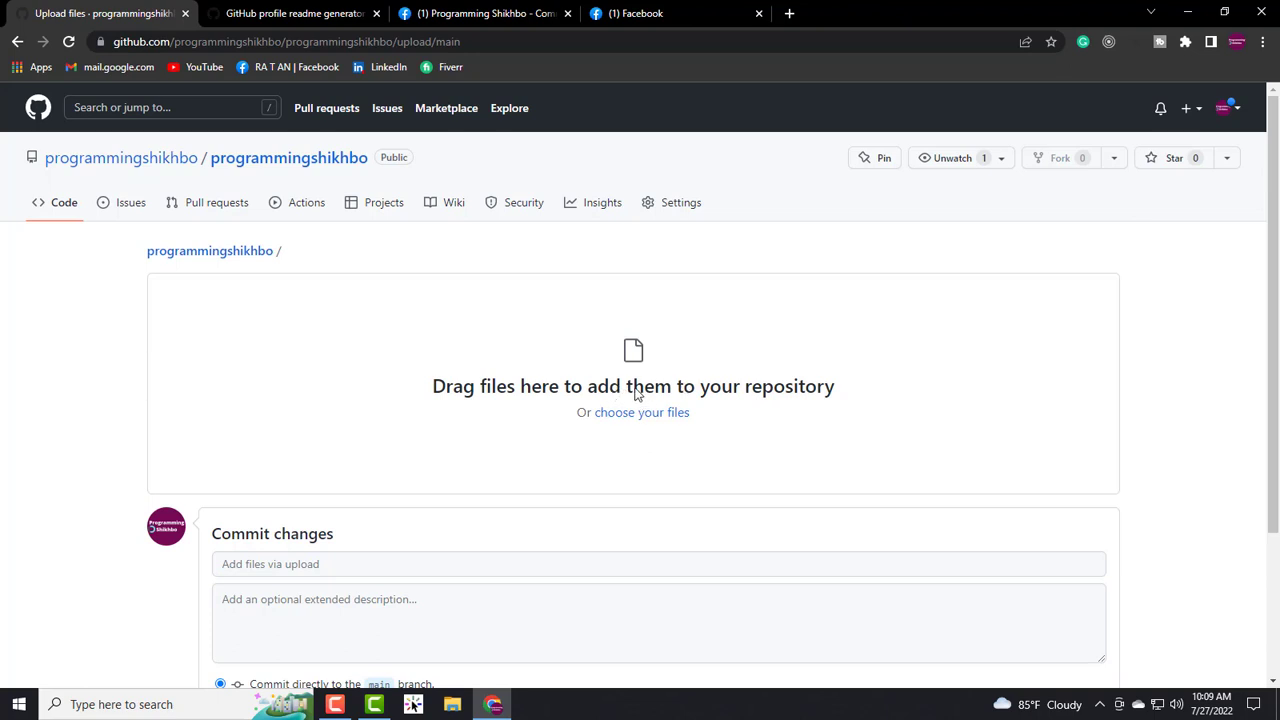
left_click_drag(576, 419, 652, 418)
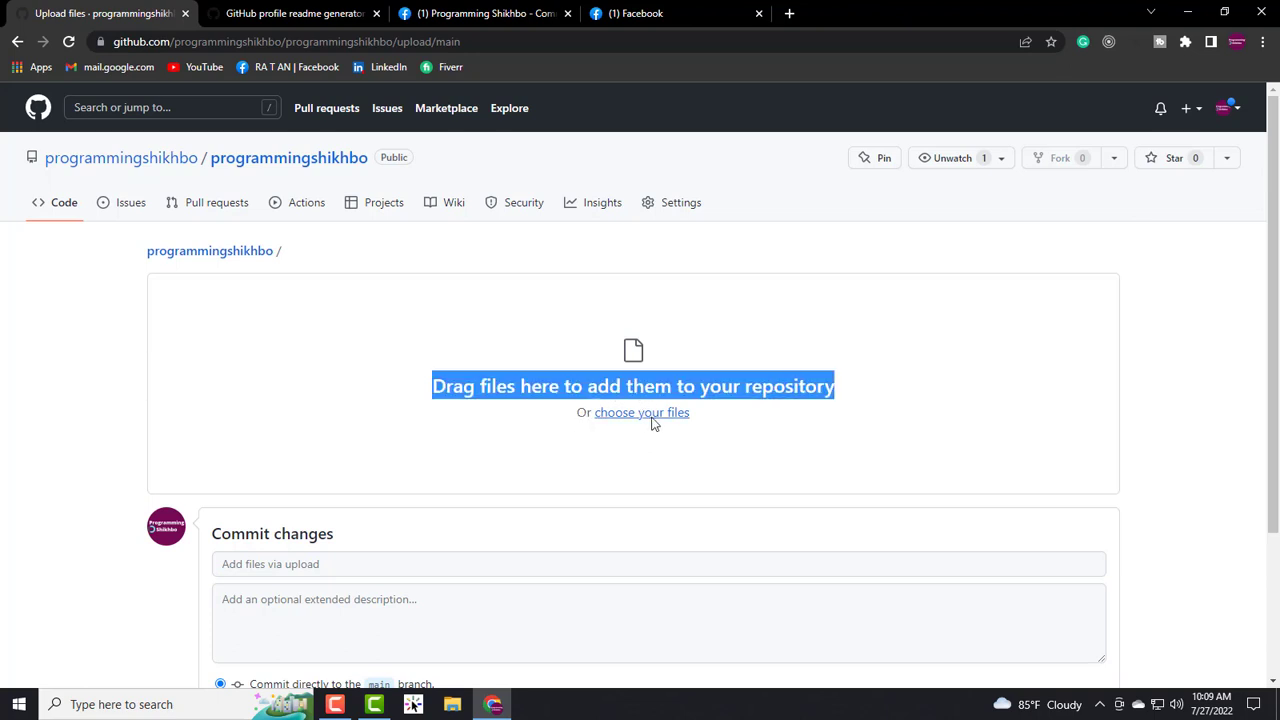
left_click(654, 414)
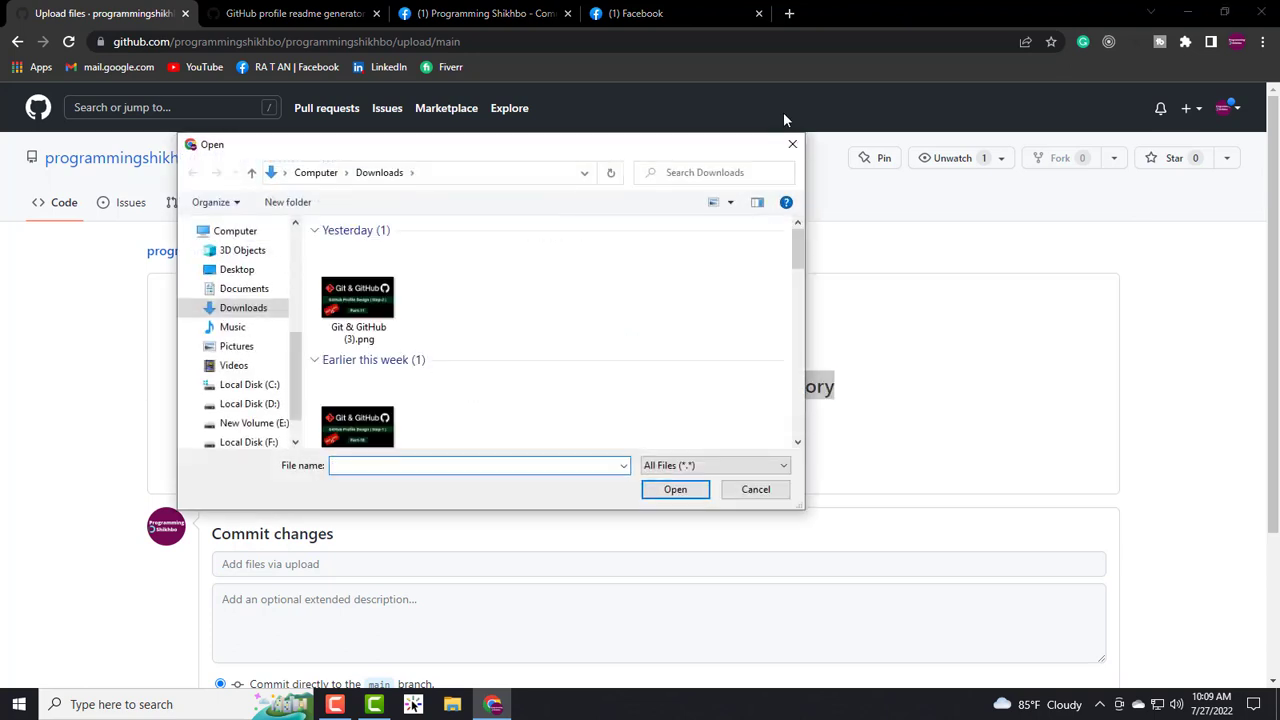
left_click(792, 144)
- Choose Programming Shikhbo.png from the Desktop to queue it for upload
left_click(631, 417)
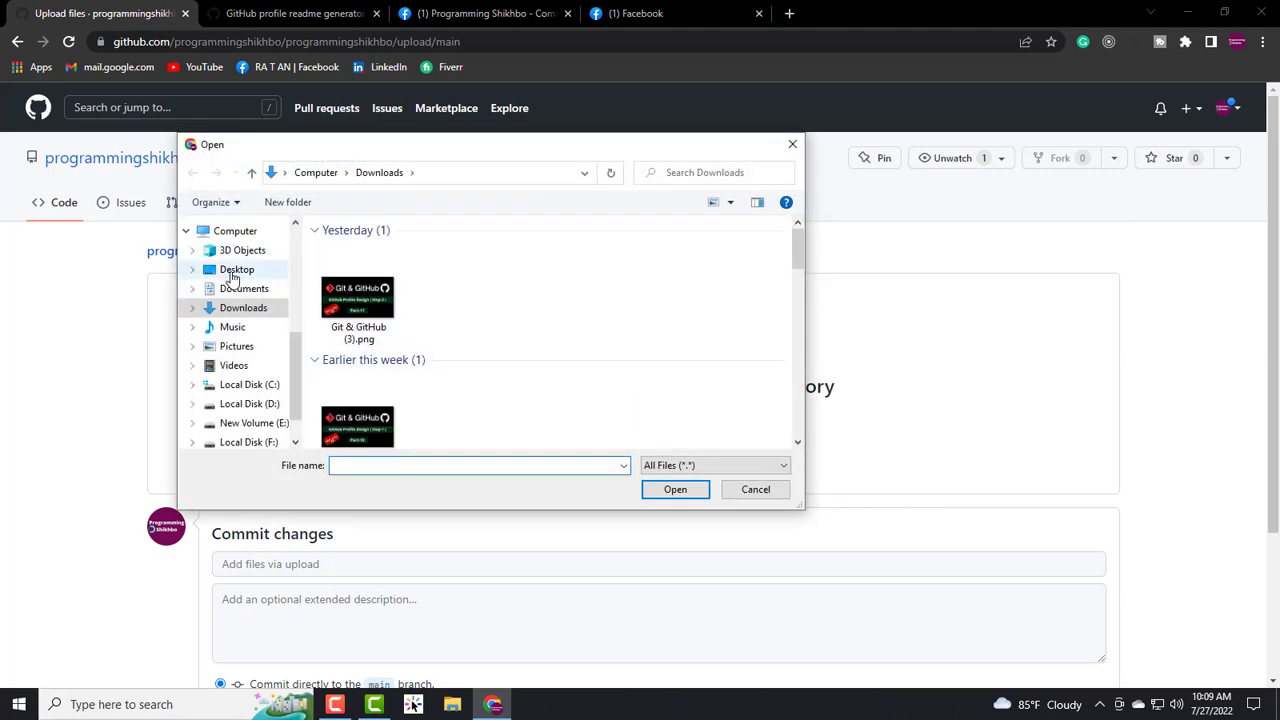
left_click(236, 270)
scroll(414, 380, "down", 2)
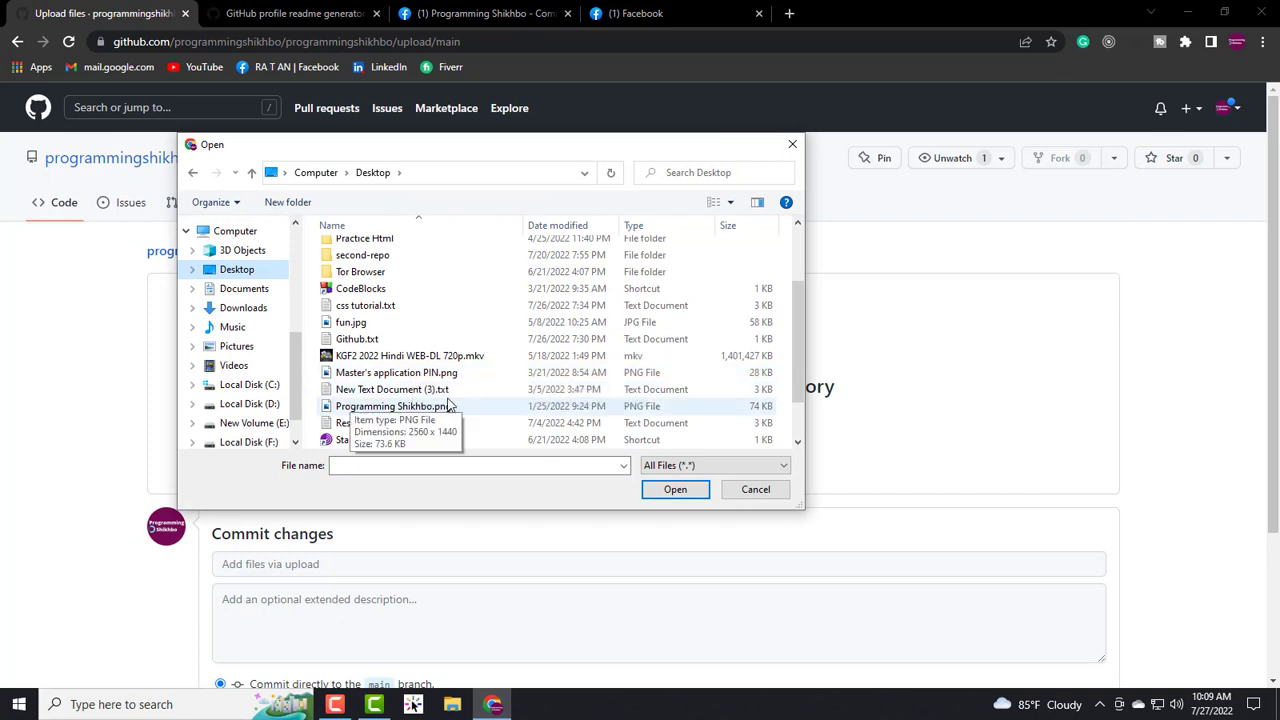
left_click(407, 409)
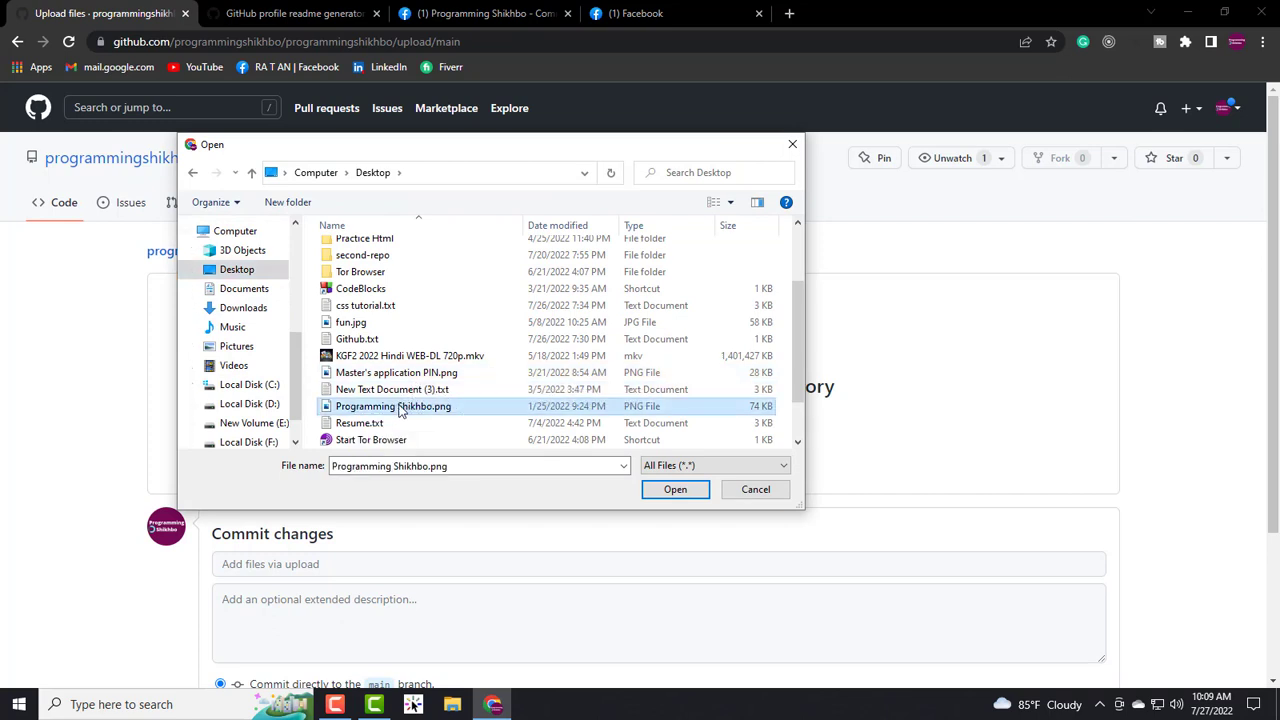
left_click(671, 489)
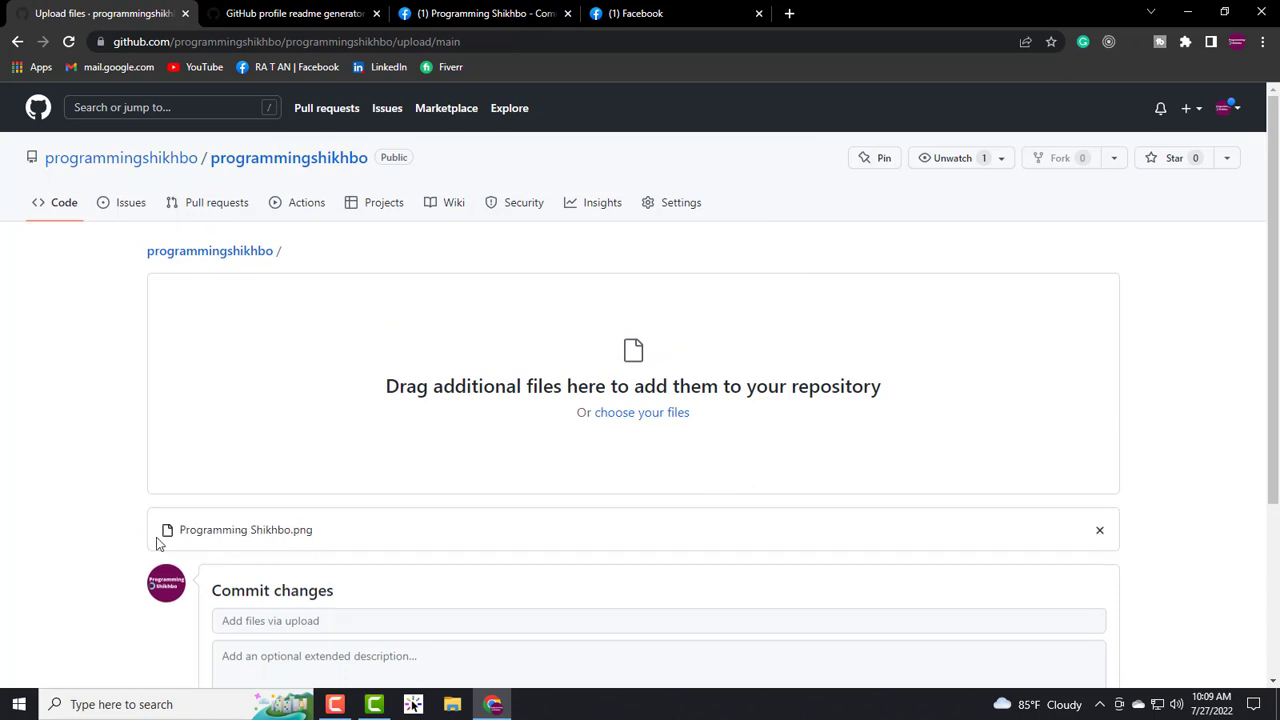
mouse_move(315, 532)
left_mouse_down()
mouse_move(224, 532)
mouse_move(331, 537)
left_mouse_up()
left_click(364, 538)
left_click(332, 538)
scroll(312, 594, "down", 4)
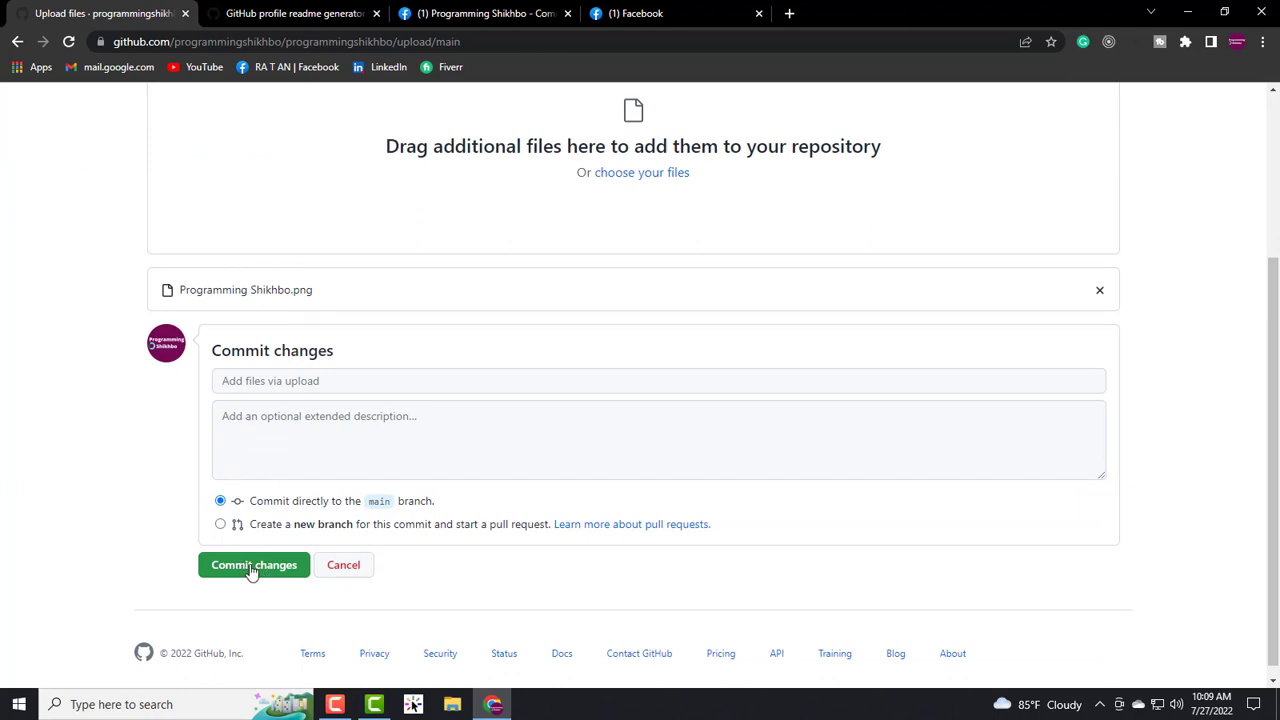
- Commit the uploaded Programming Shikhbo.png to the main branch
left_click(252, 566)
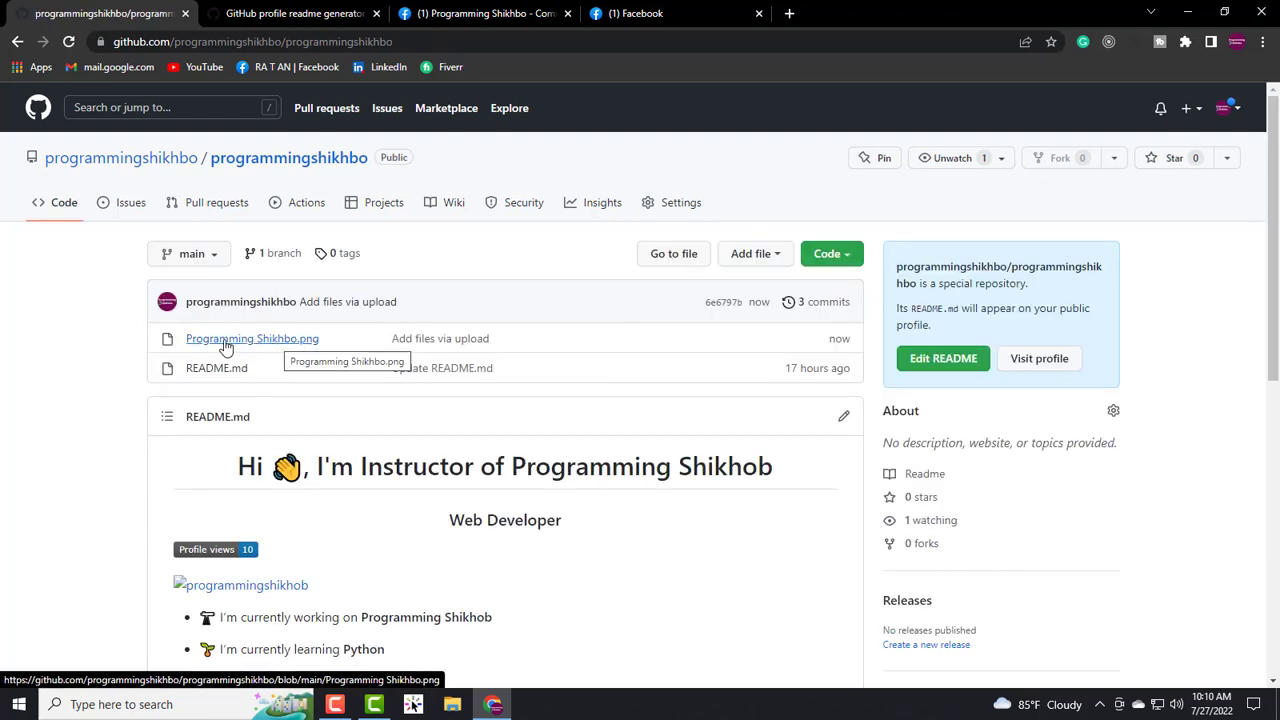
- Open the Programming Shikhbo.png file page and select its web address
left_click(270, 347)
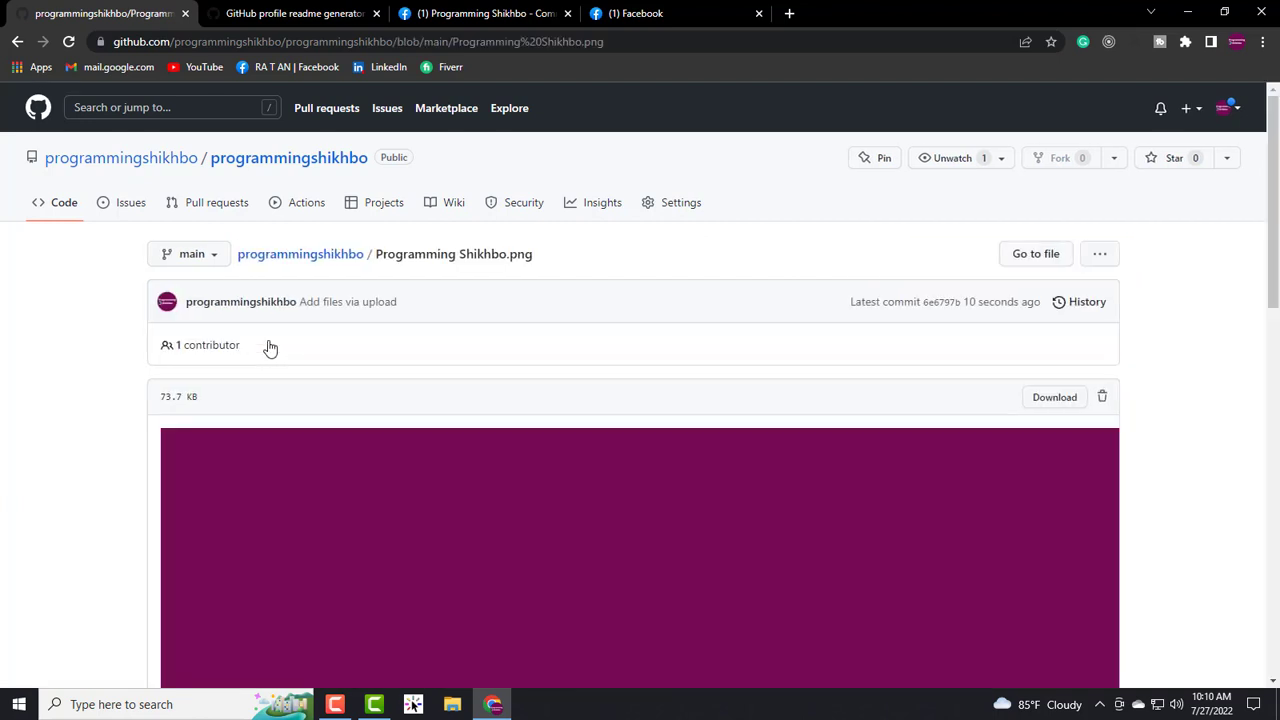
scroll(711, 462, "down", 6)
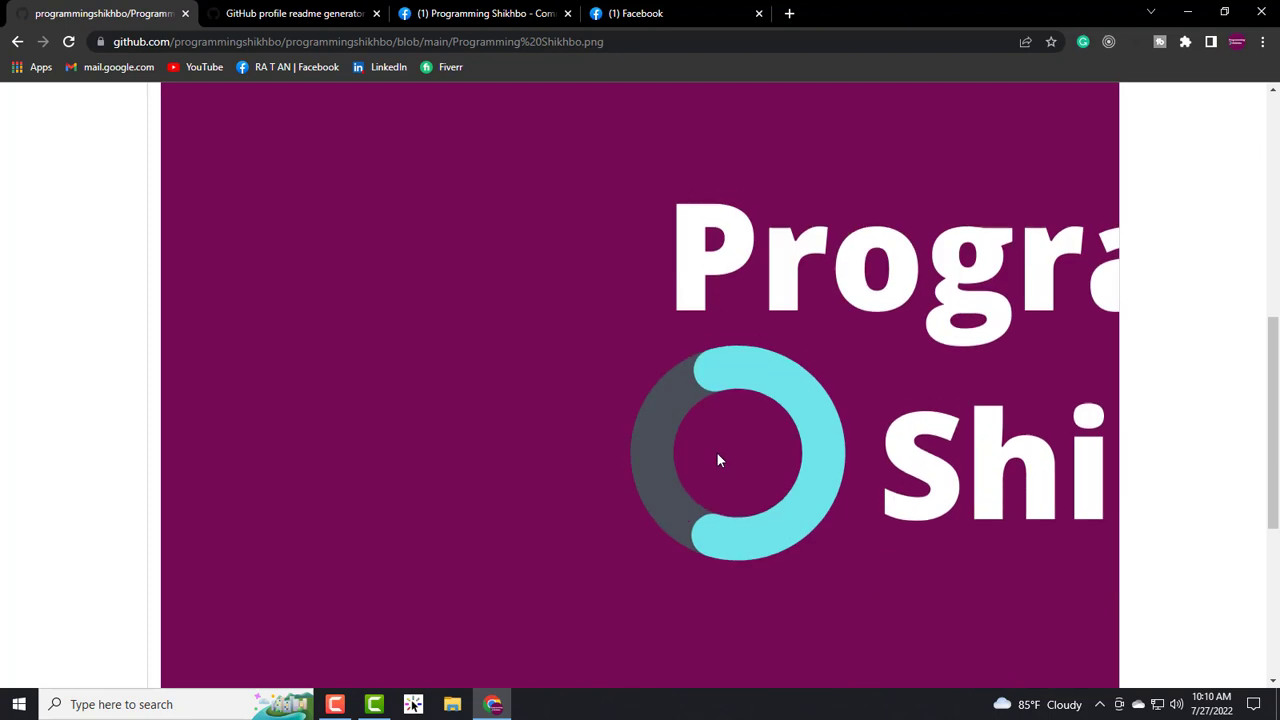
scroll(717, 455, "down", 5)
scroll(717, 457, "up", 1)
scroll(711, 471, "down", 2)
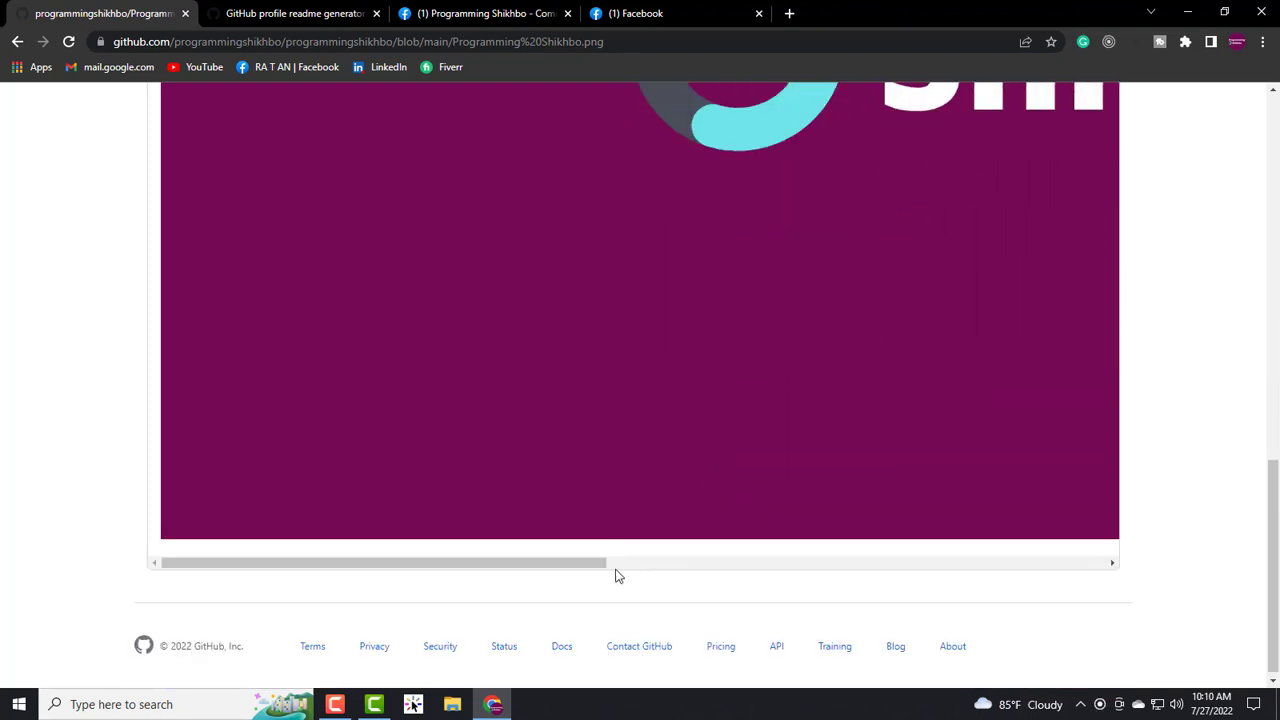
left_click_drag(547, 562, 800, 555)
scroll(792, 459, "up", 4)
scroll(792, 459, "up", 7)
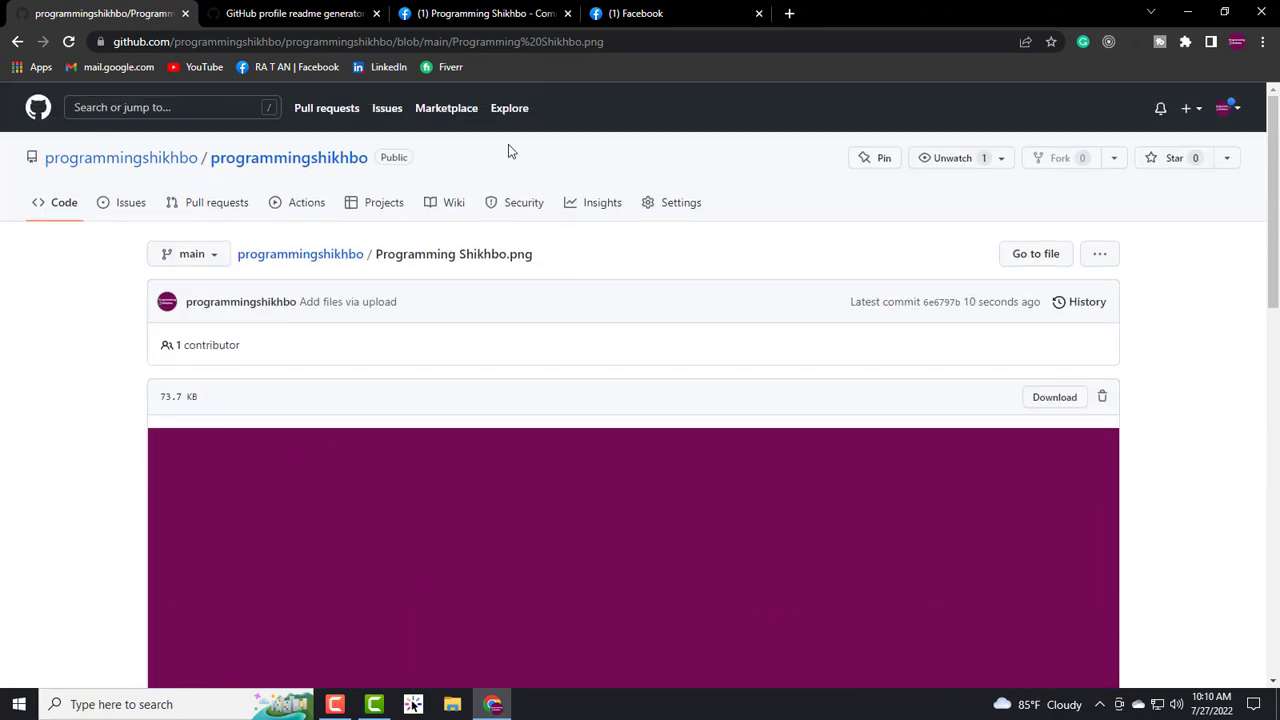
left_click(645, 41)
left_click(670, 42)
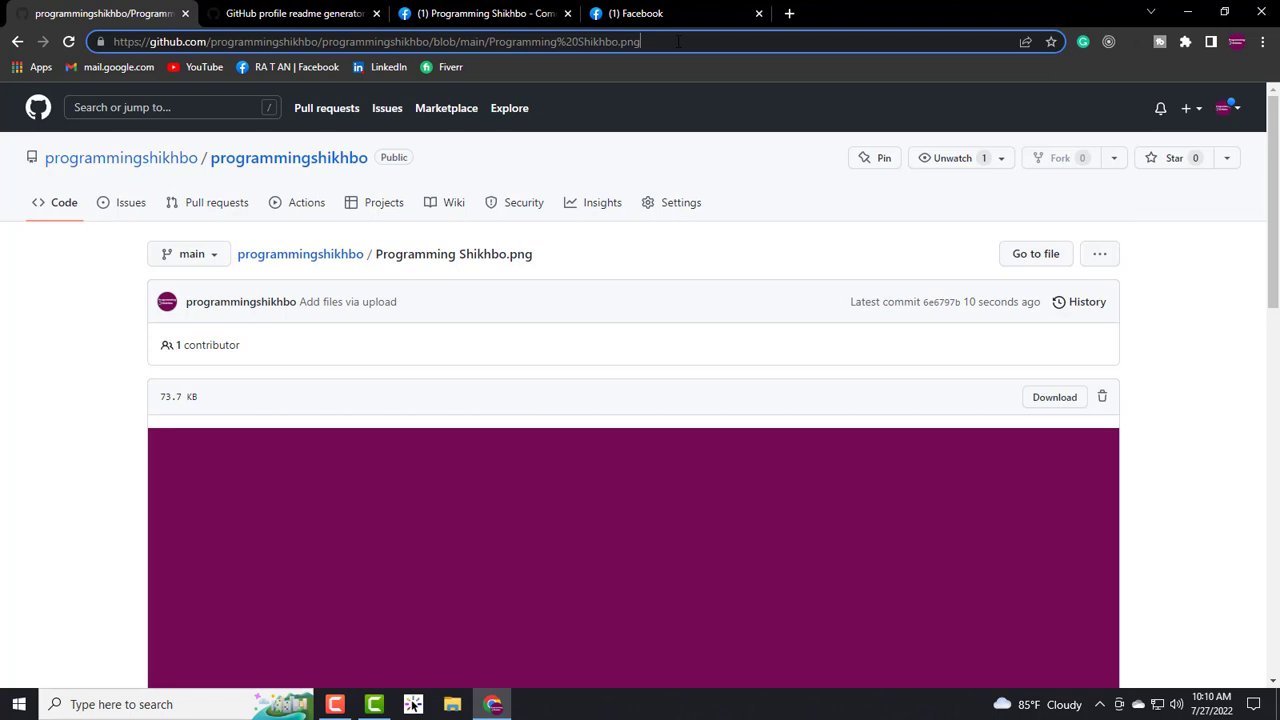
- Copy the image page's URL and return to the readme generator tab
left_click(677, 41)
key("ctrl+c")
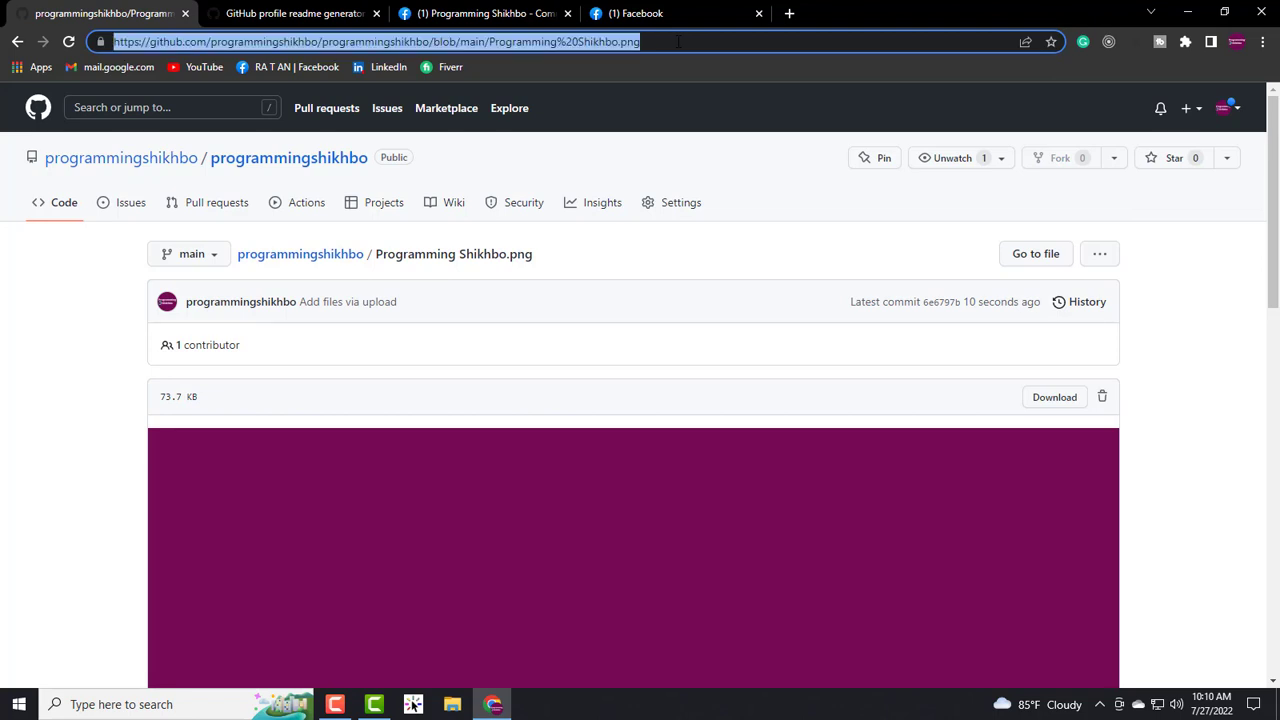
left_click(300, 13)
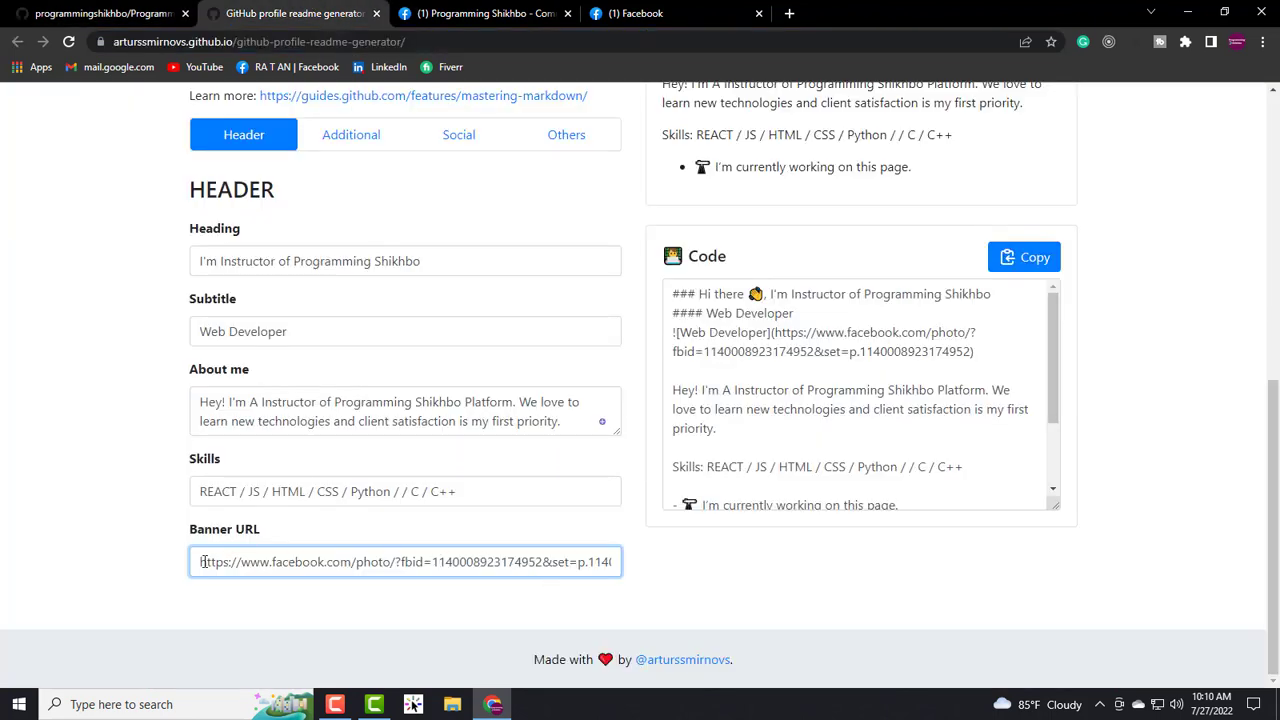
- Replace the old Facebook Banner URL with the copied GitHub Programming Shikhbo.png link
left_click_drag(242, 565, 646, 571)
key("BackSpace")
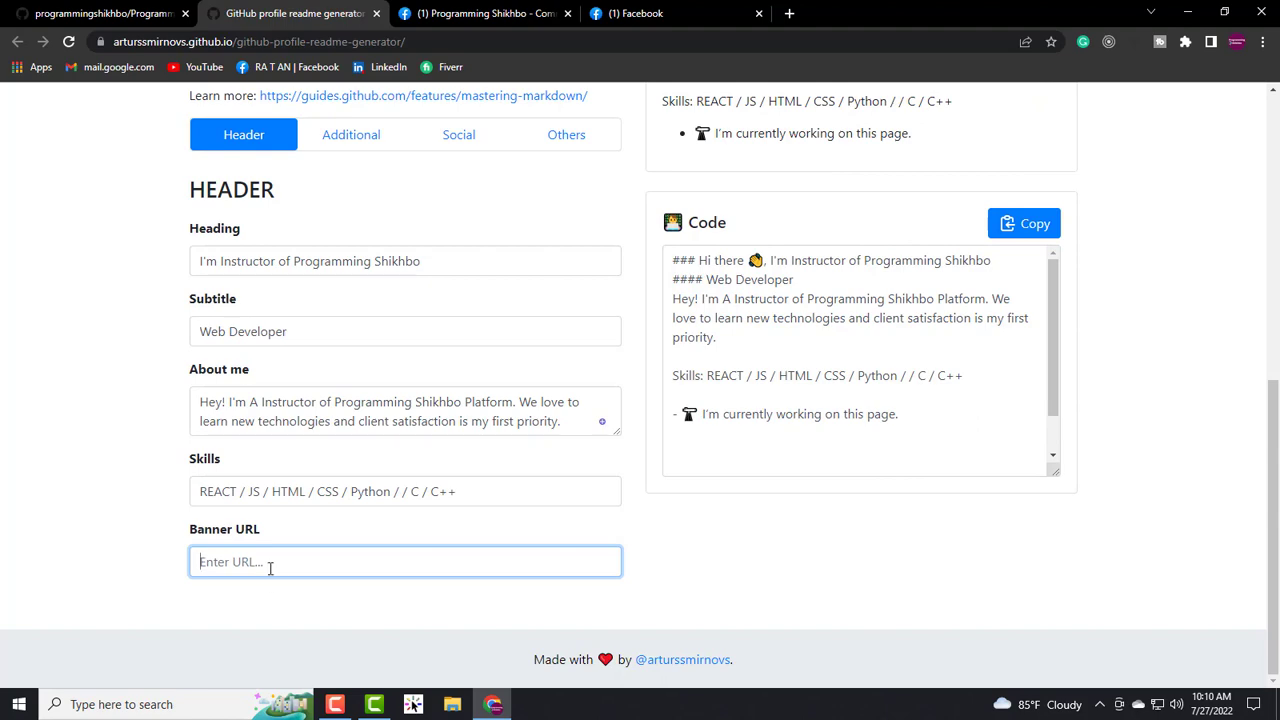
key("ctrl+v")
scroll(270, 568, "up", 2)
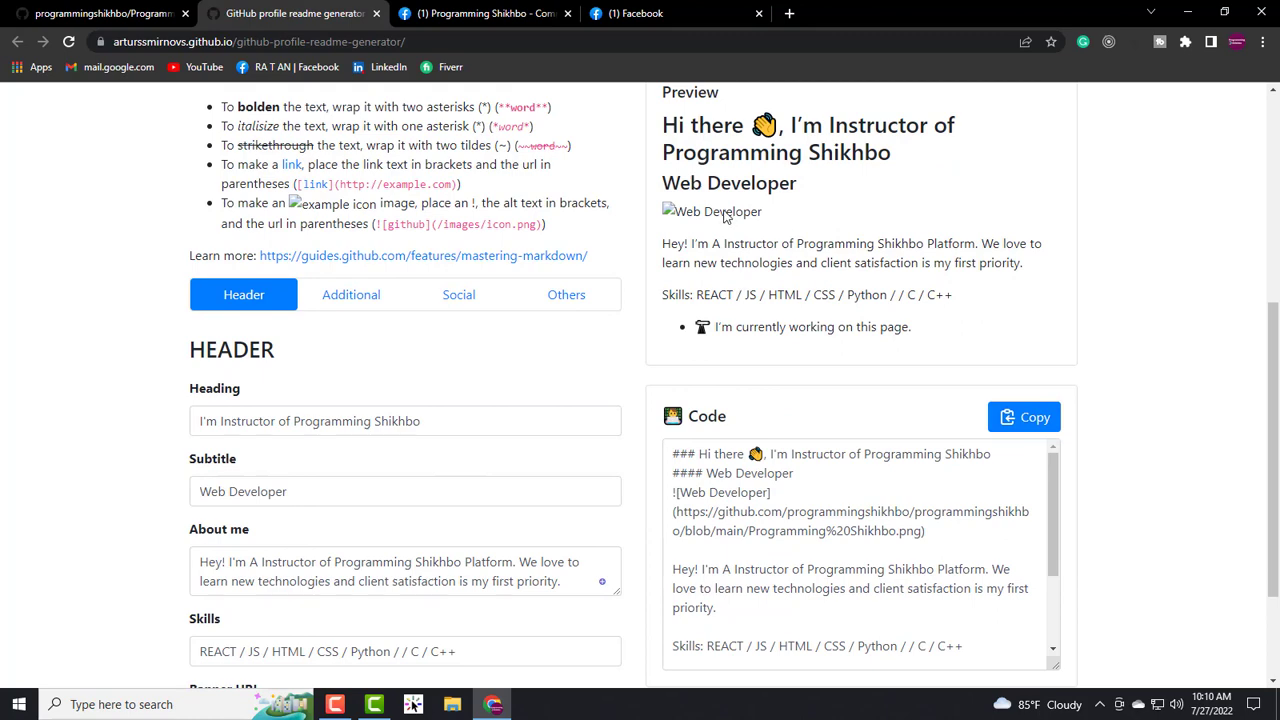
scroll(437, 432, "down", 2)
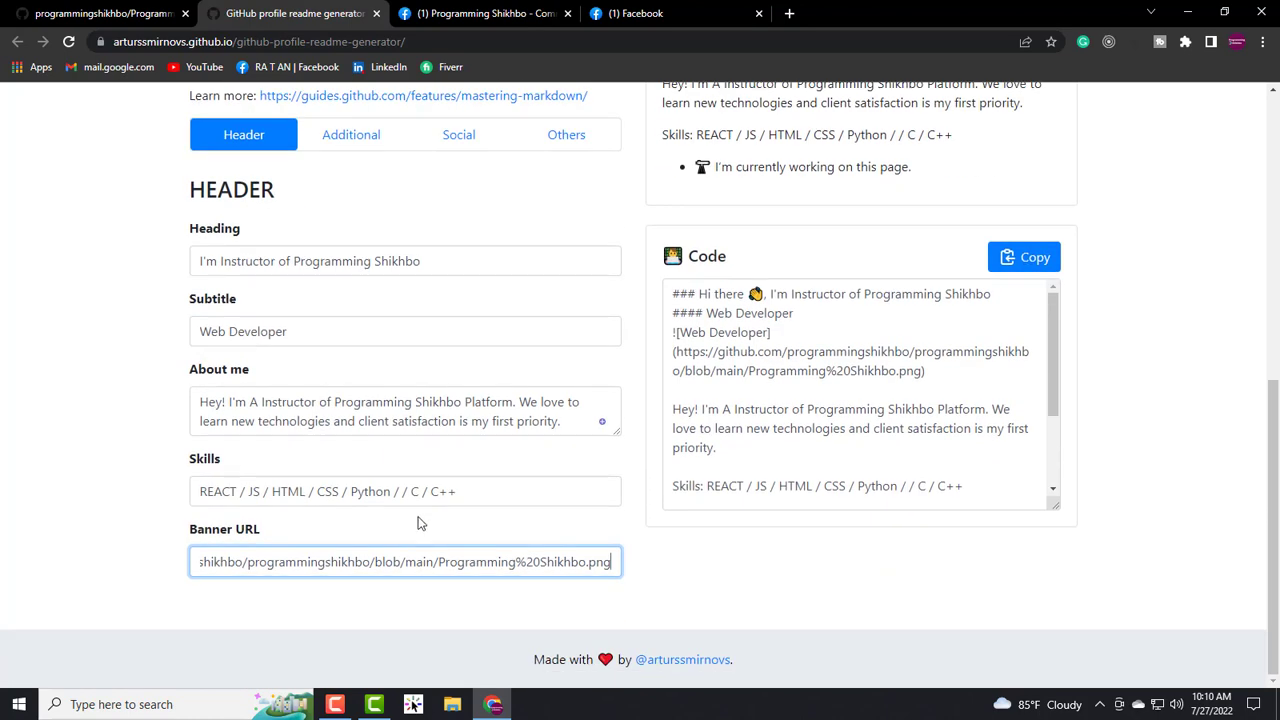
left_click_drag(270, 531, 190, 532)
left_click(302, 566)
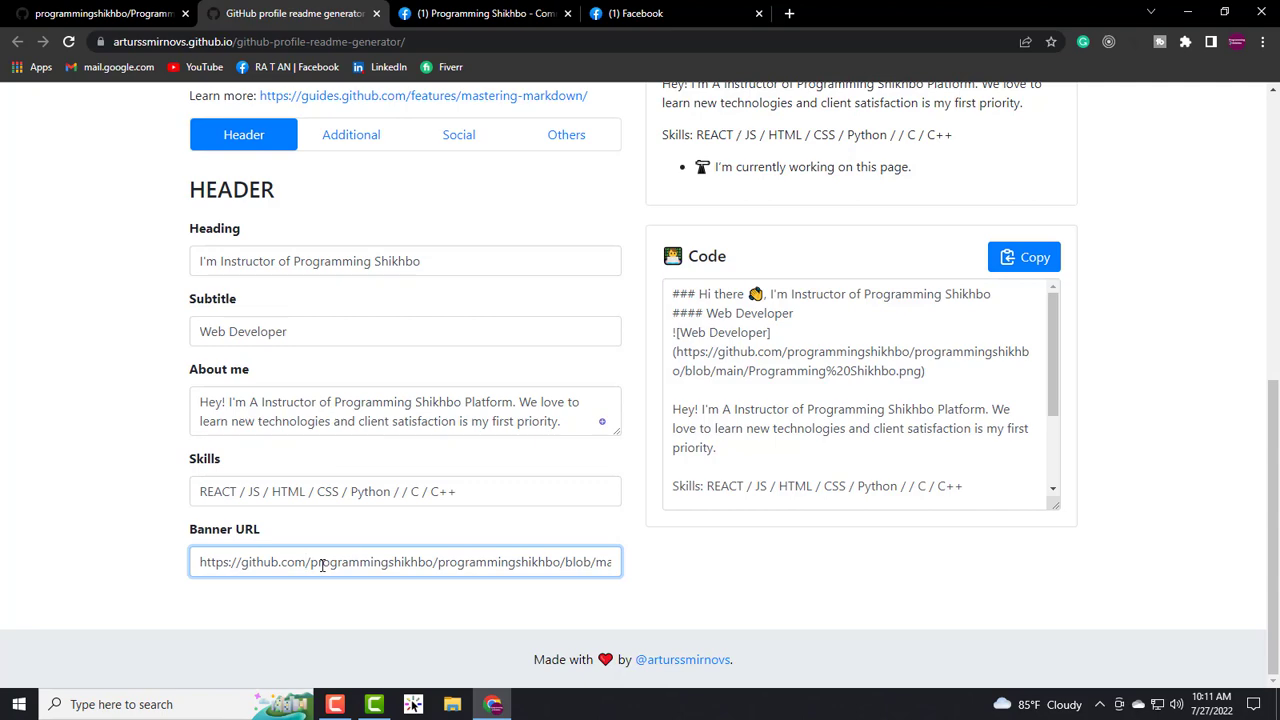
scroll(318, 562, "up", 3)
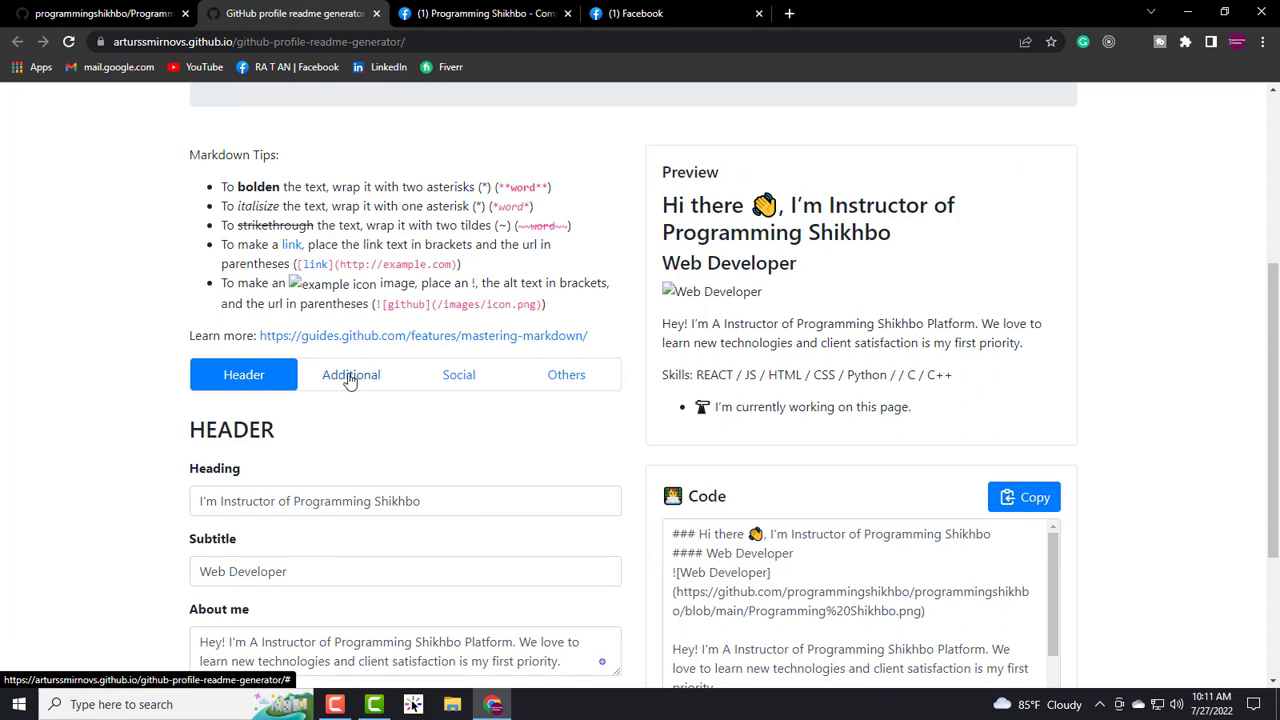
- Set currently working on to 'Programming Shikhbo' and currently learning to 'Java'
left_click(350, 377)
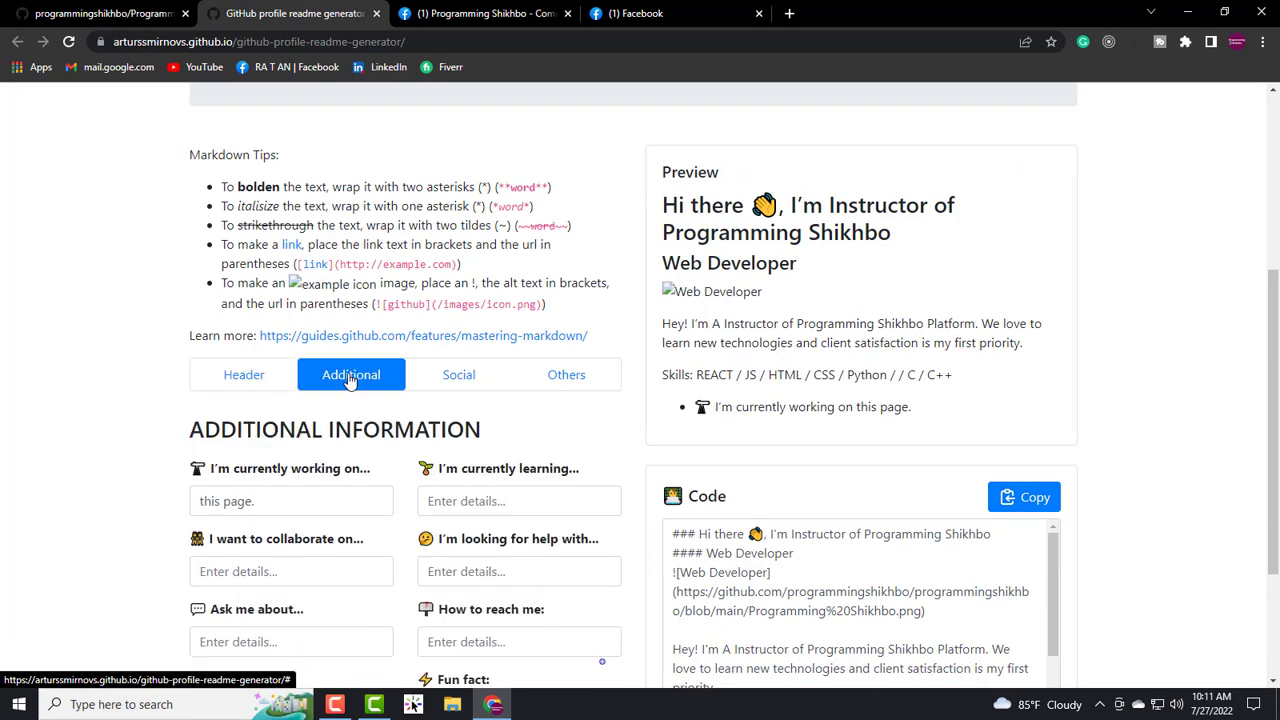
scroll(210, 420, "down", 1)
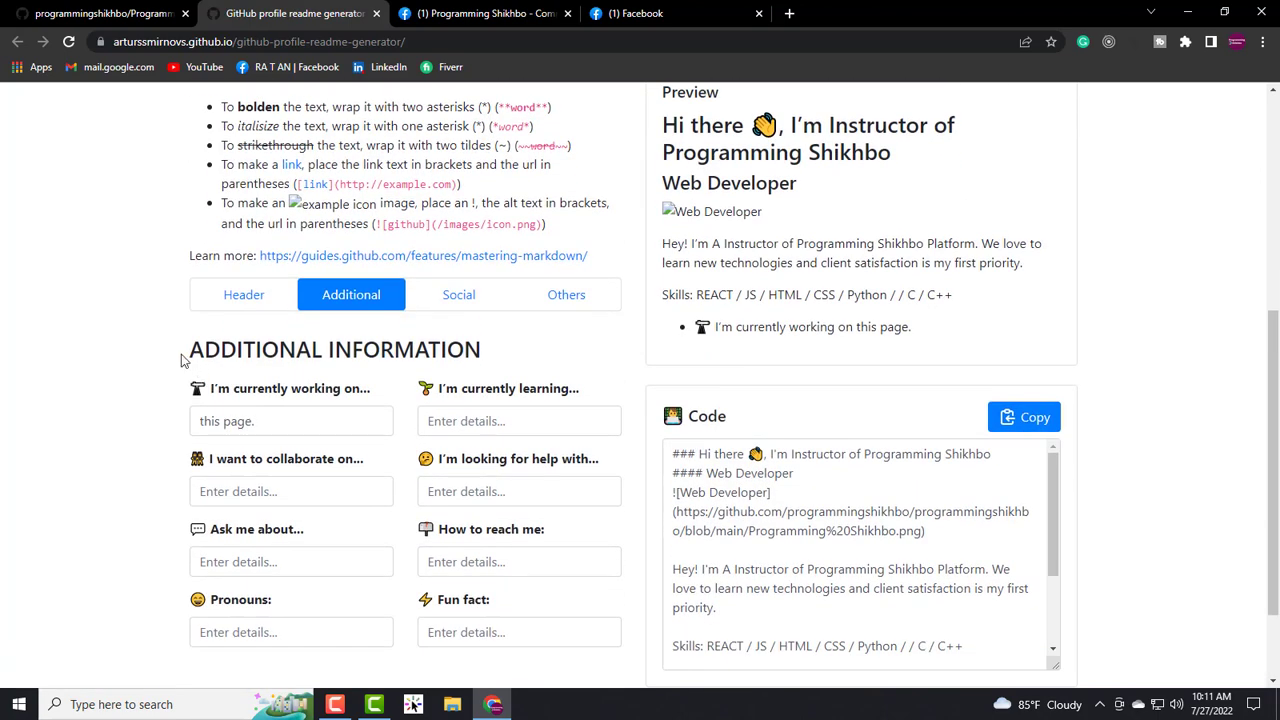
left_click_drag(181, 360, 458, 355)
left_click(513, 356)
left_click_drag(208, 390, 372, 392)
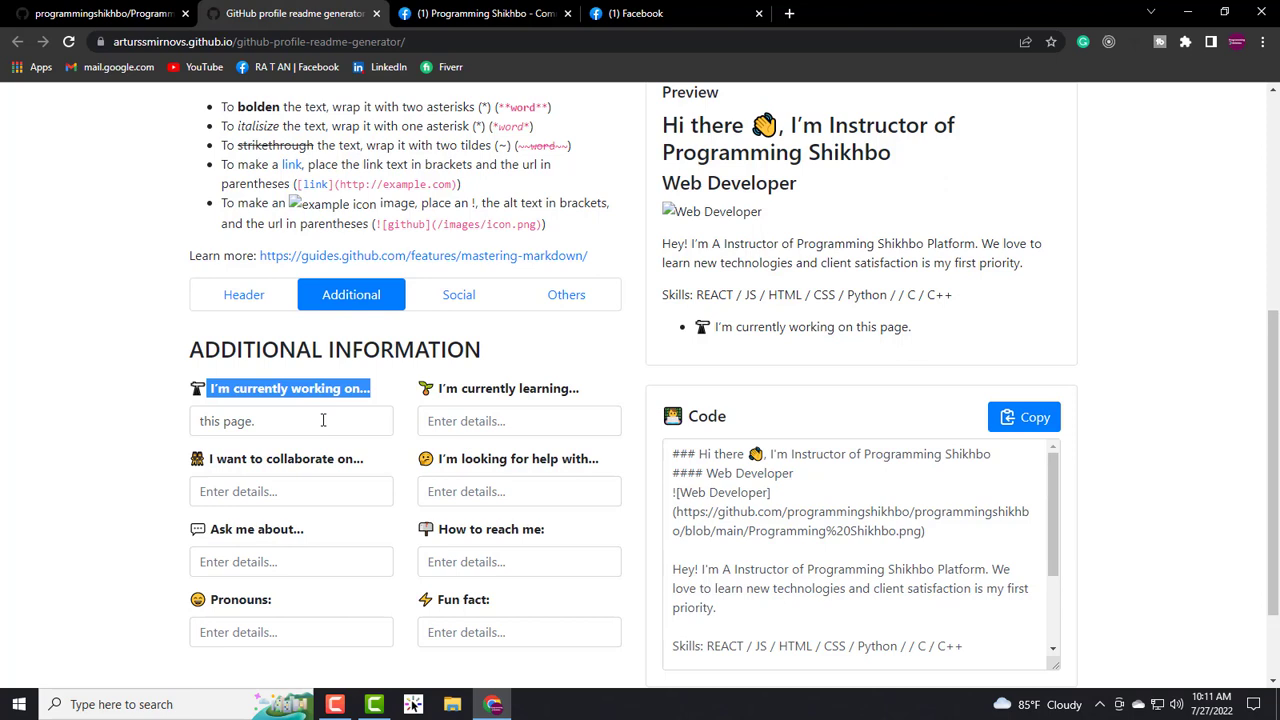
left_click(267, 423)
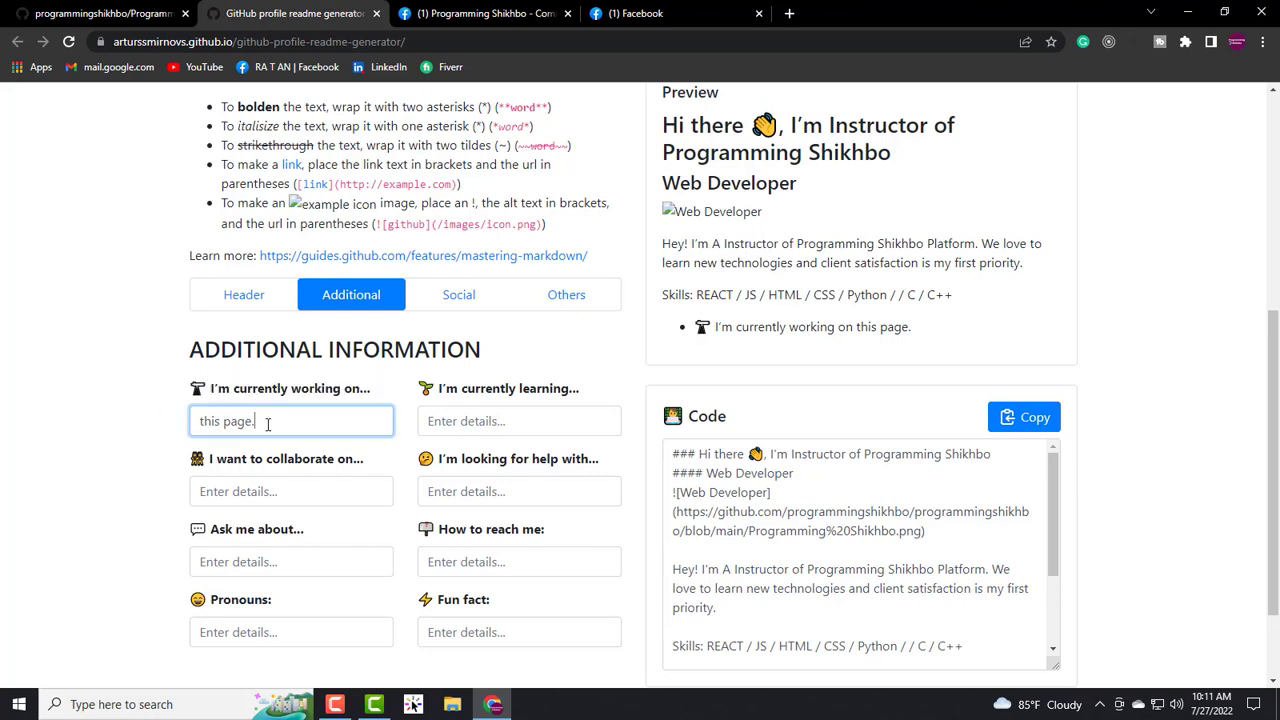
key("BackSpace")
key("BackSpace")
key("BackSpace")
key("BackSpace")
key("BackSpace")
key("BackSpace")
key("BackSpace")
key("BackSpace")
key("BackSpace")
key("BackSpace")
type("Programming Shikhbo")
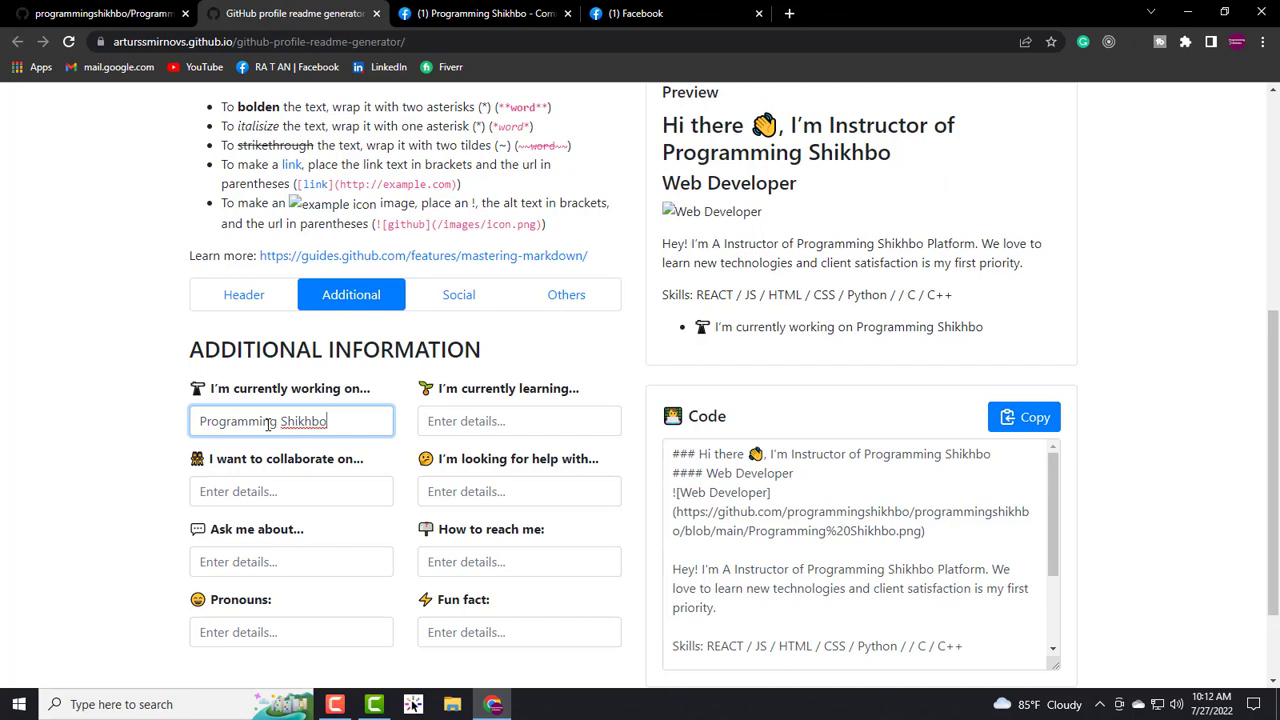
left_click_drag(434, 397, 588, 400)
left_click(520, 421)
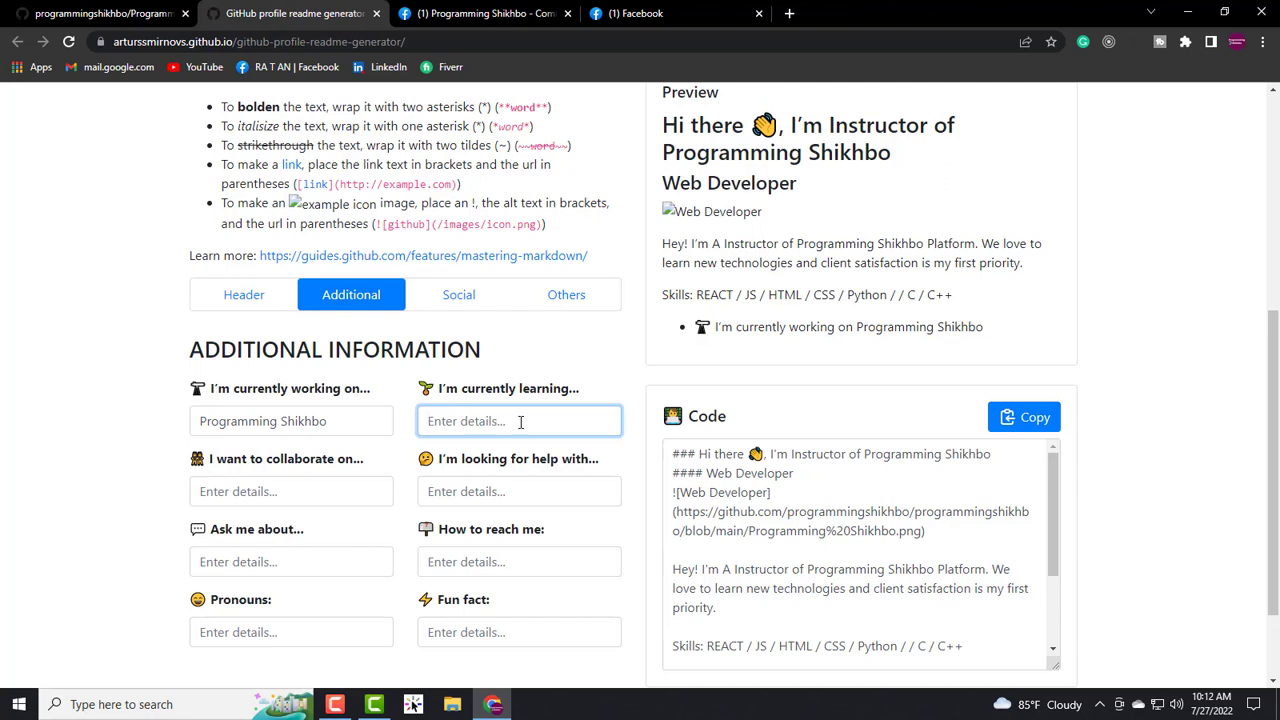
type("Java")
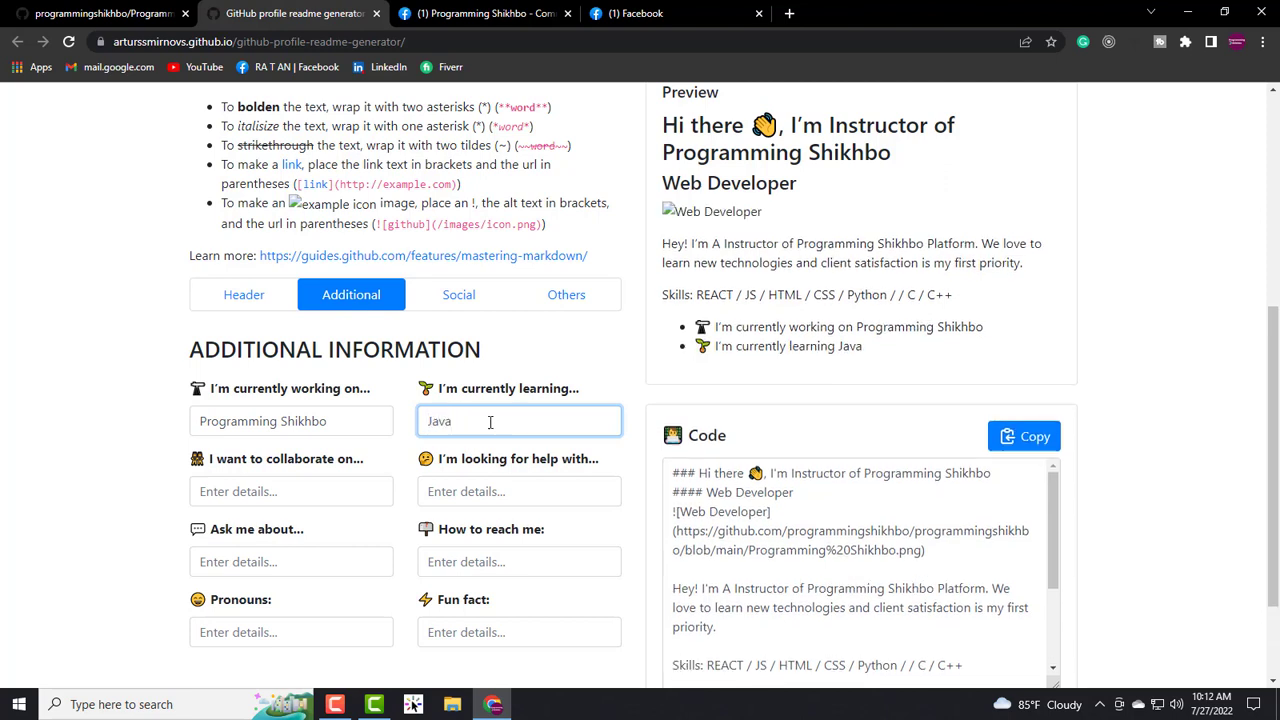
- Enter the contact e-mail address in the How to reach me field
scroll(285, 470, "down", 1)
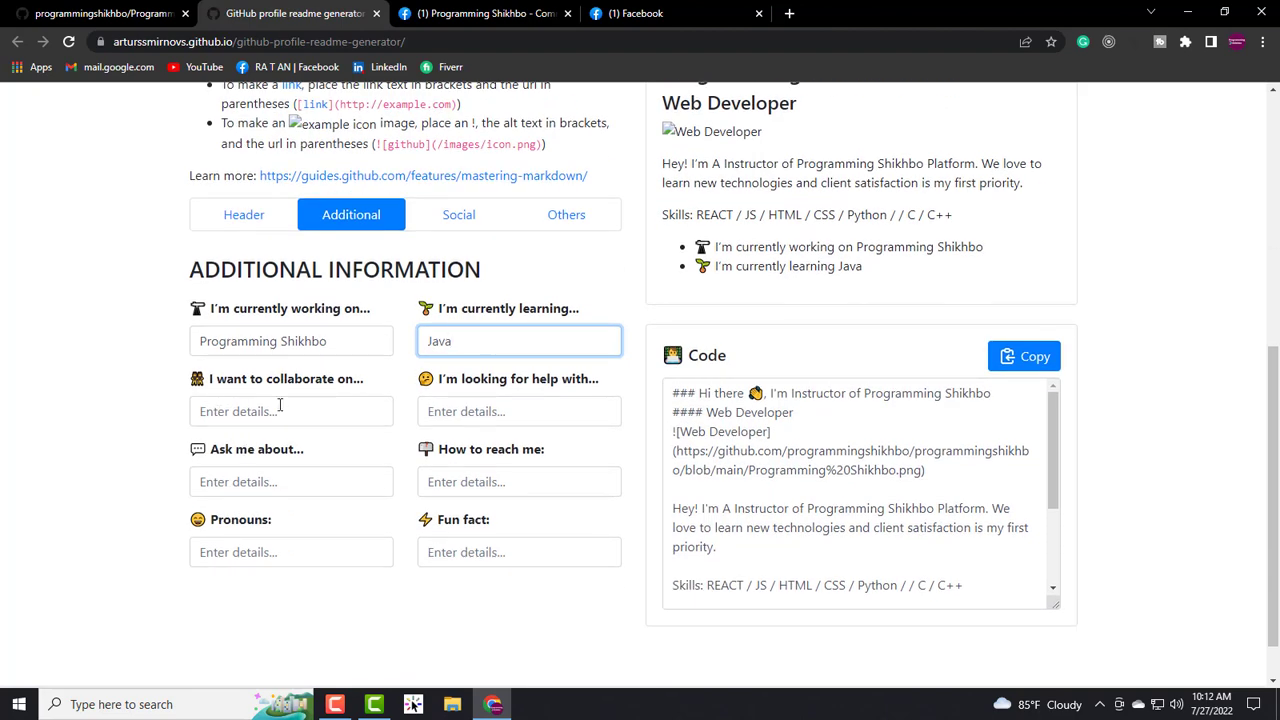
left_click(270, 411)
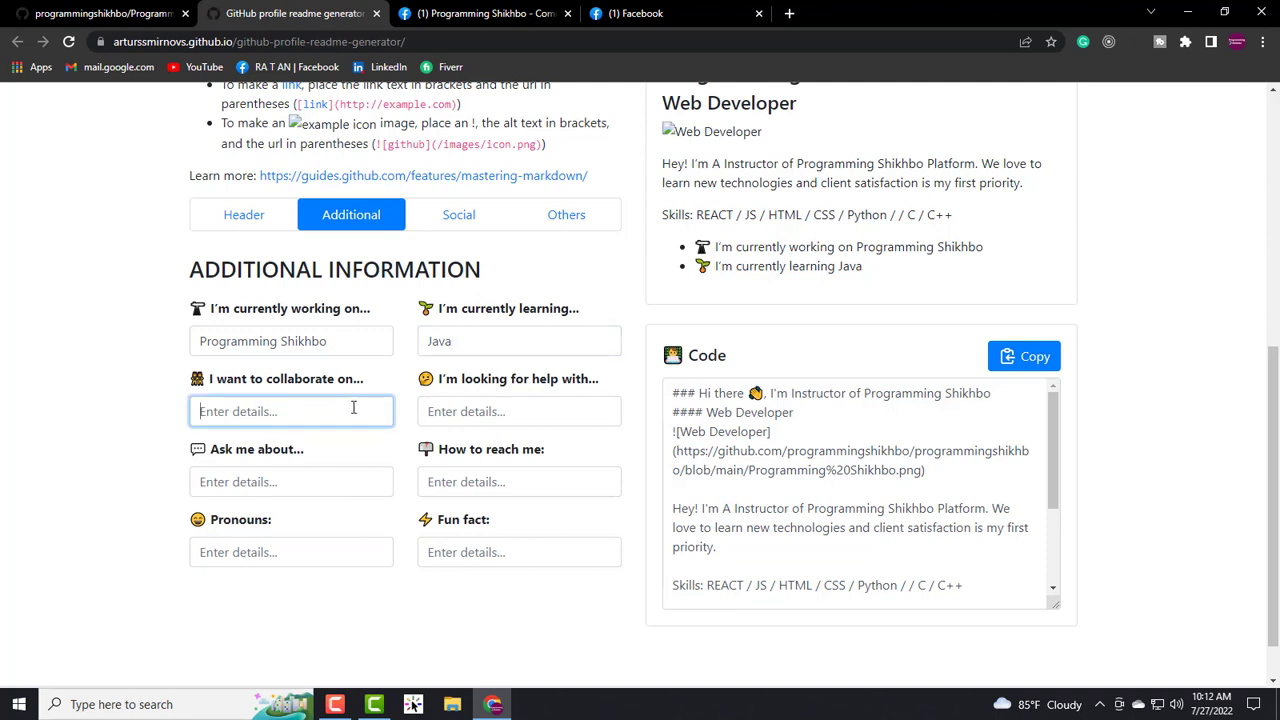
left_click_drag(442, 381, 489, 383)
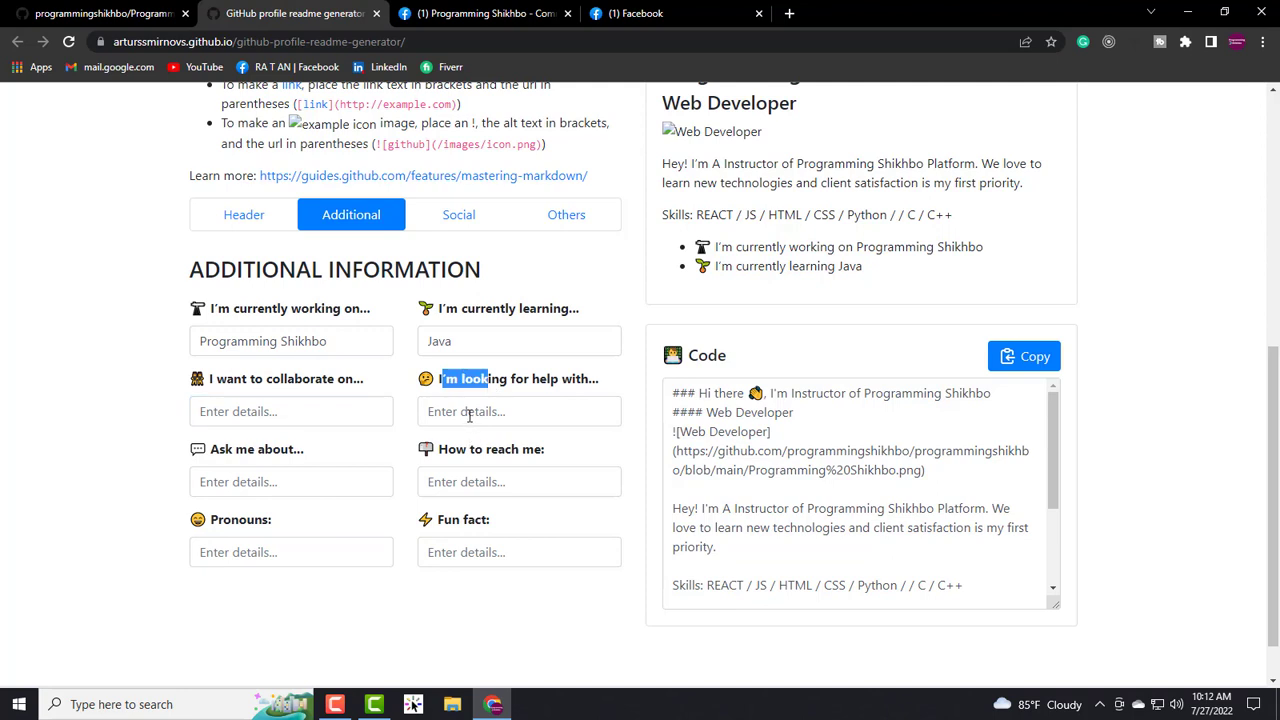
left_click(469, 415)
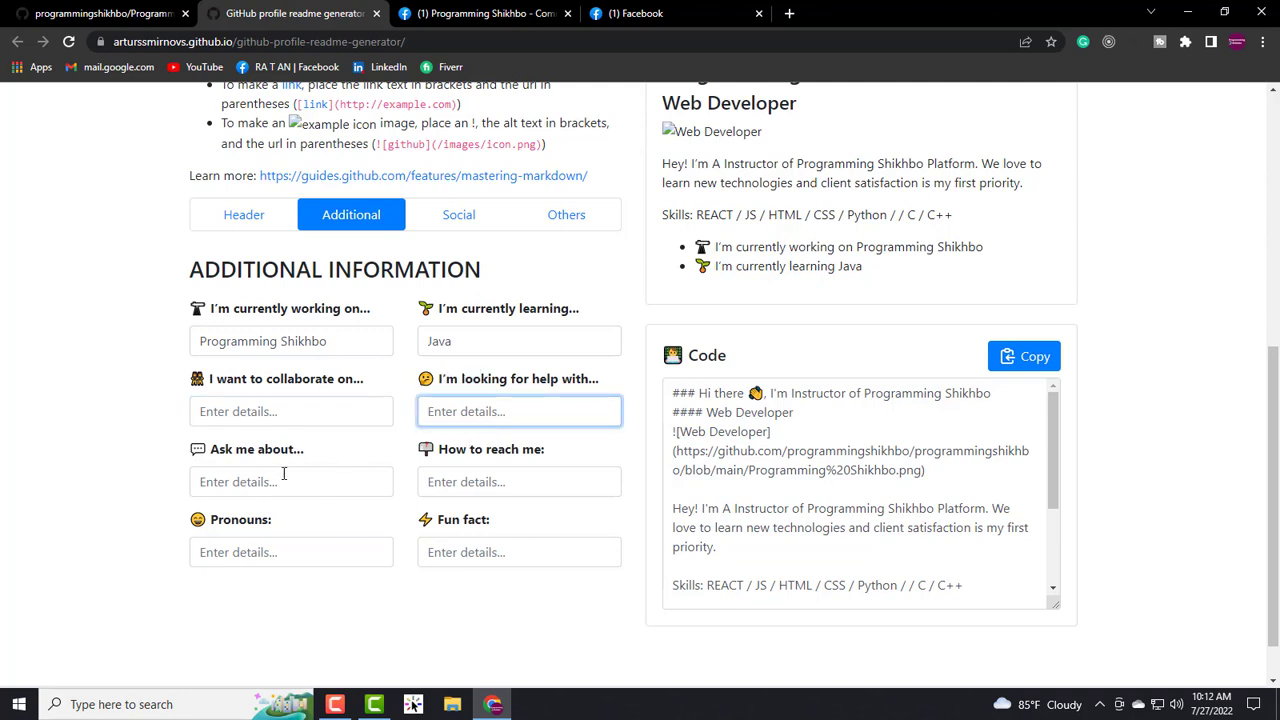
left_click(242, 484)
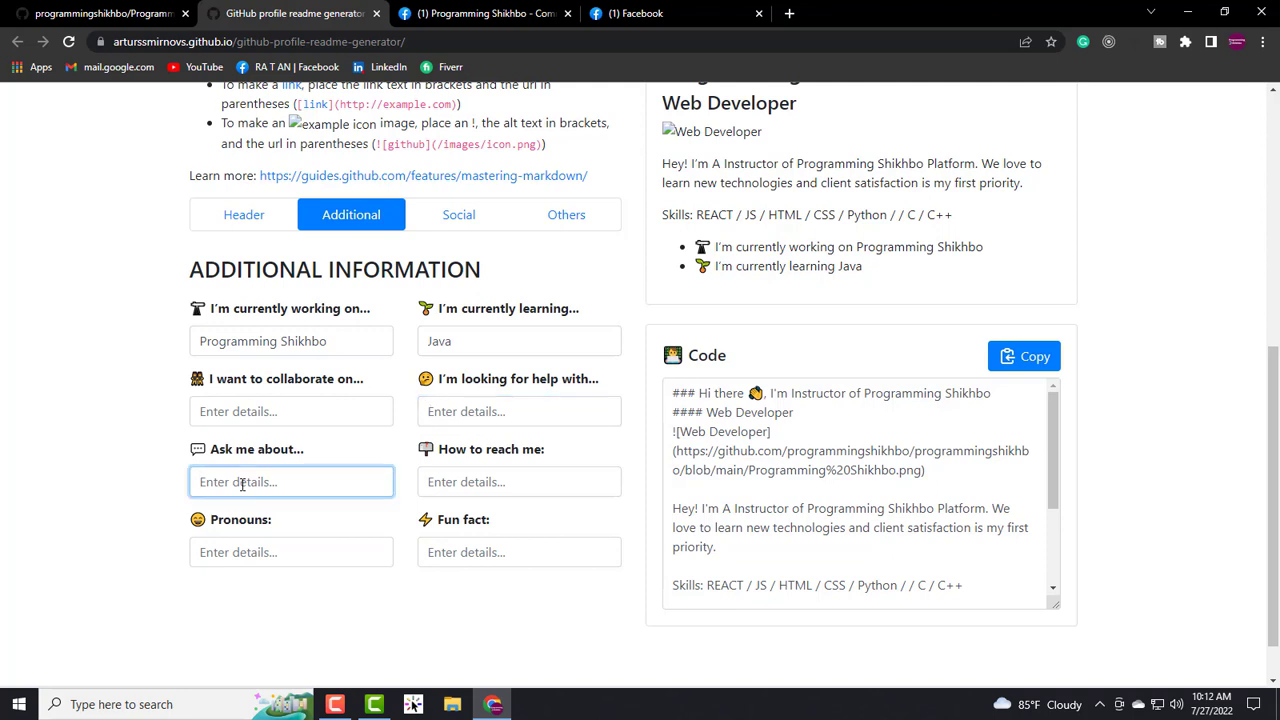
left_click_drag(212, 452, 330, 457)
left_click(286, 487)
left_click(482, 484)
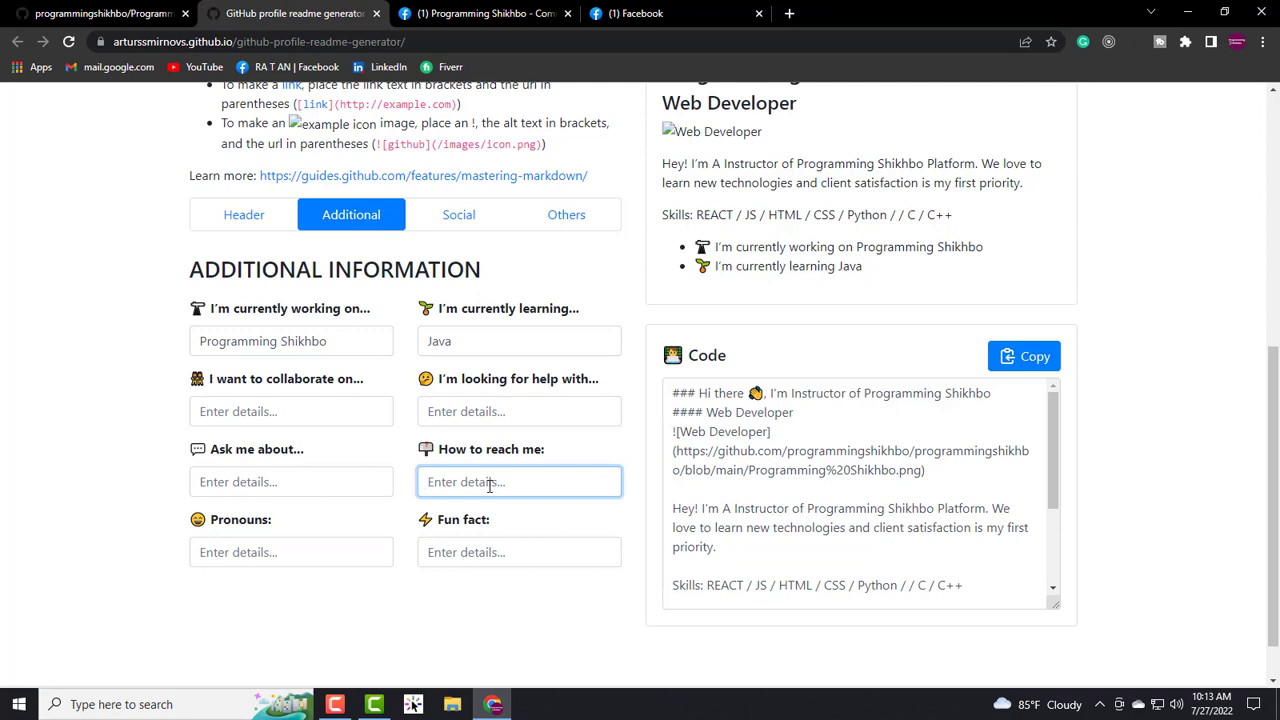
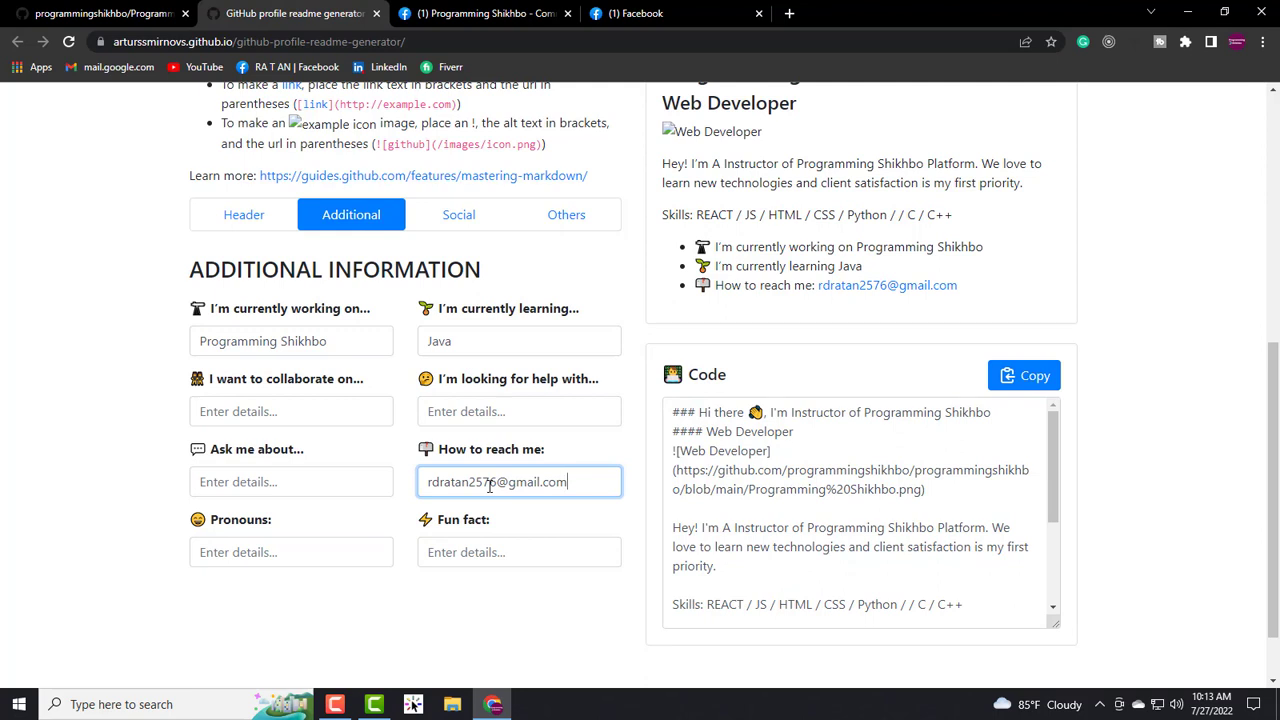
- Set the fun fact to 'I think I'm Funny'
left_click(490, 552)
type("I think ")
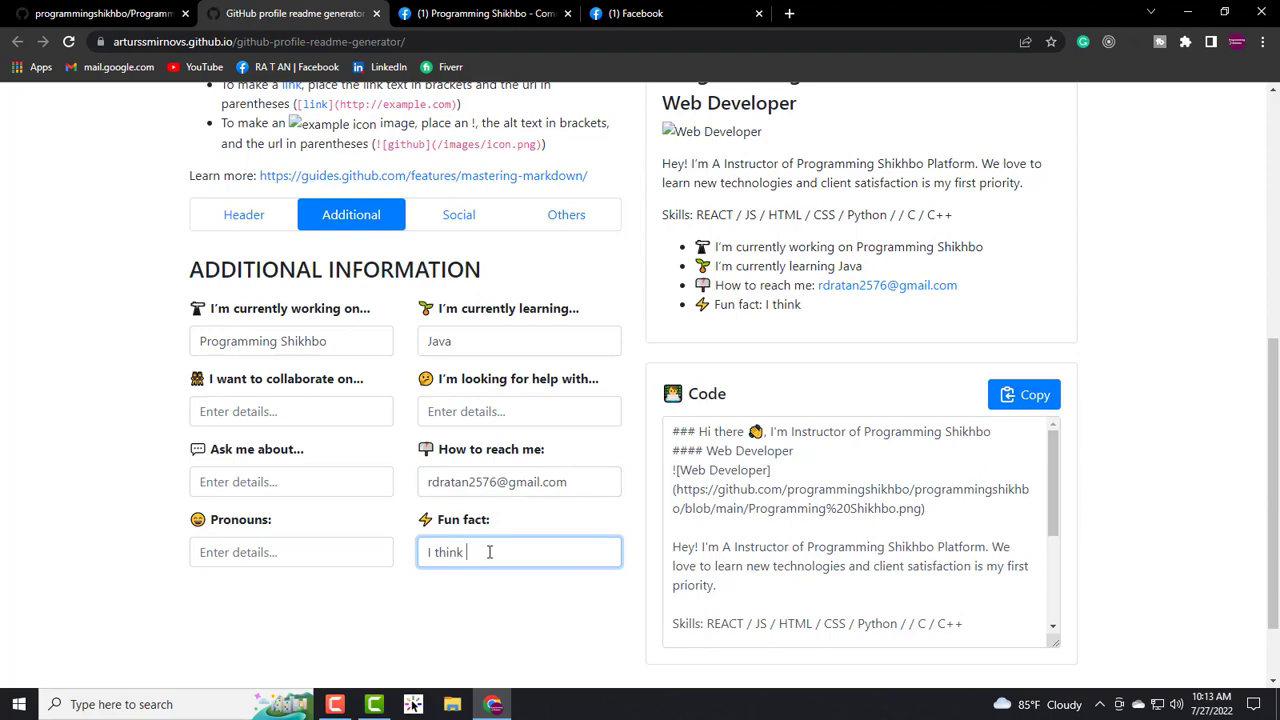
type("I'm Funny")
scroll(477, 529, "down", 1)
scroll(436, 403, "up", 2)
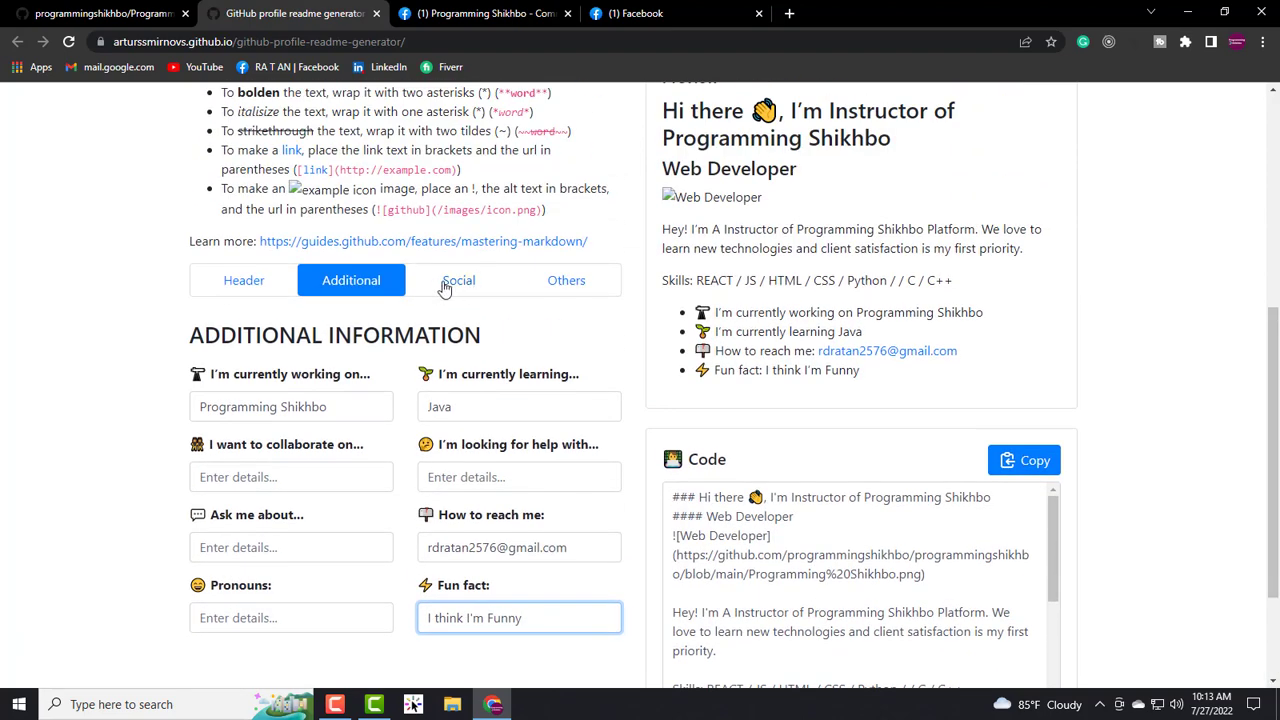
left_click(467, 283)
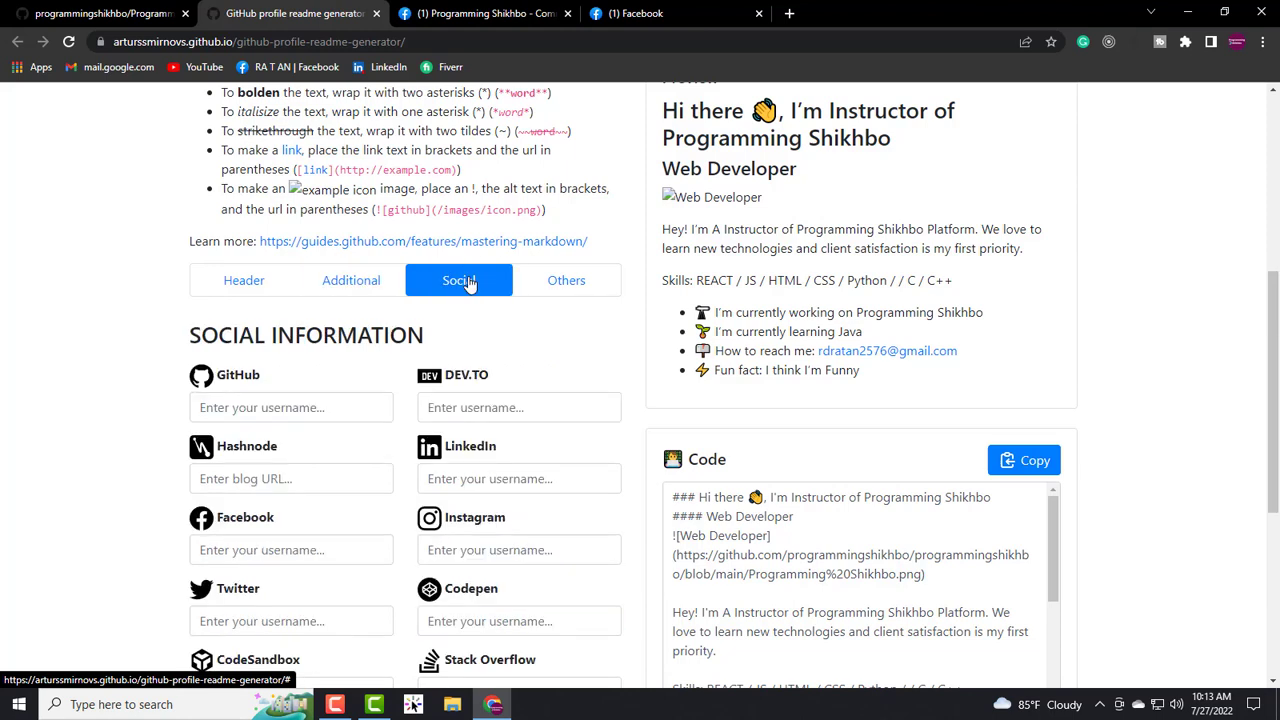
- Enter 'programmingshikhbo' as the GitHub username
left_click(322, 403)
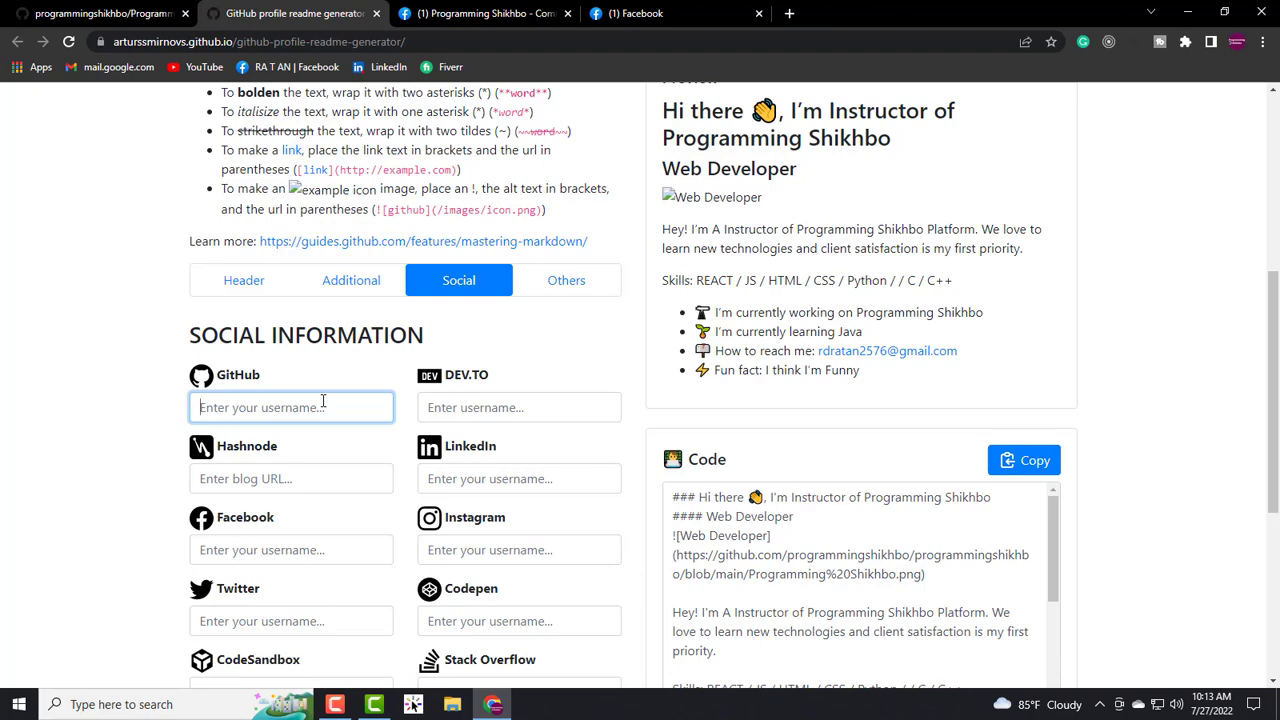
type("prog")
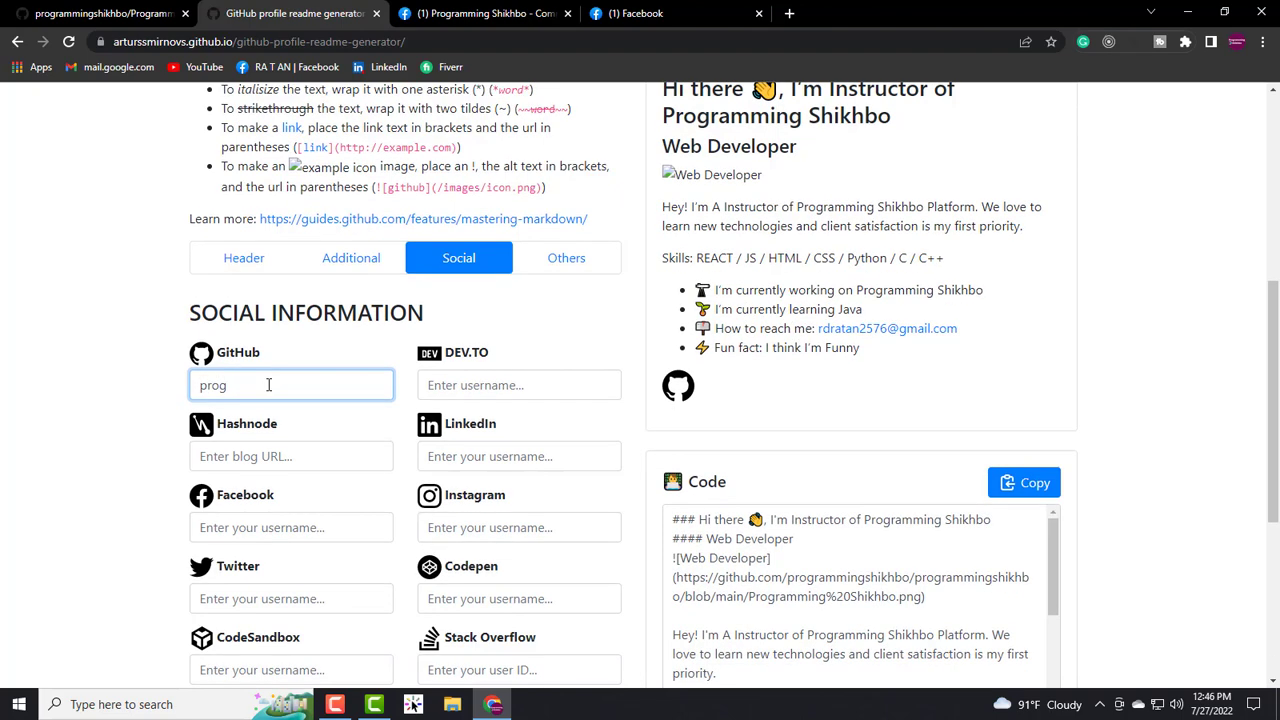
type("rammin")
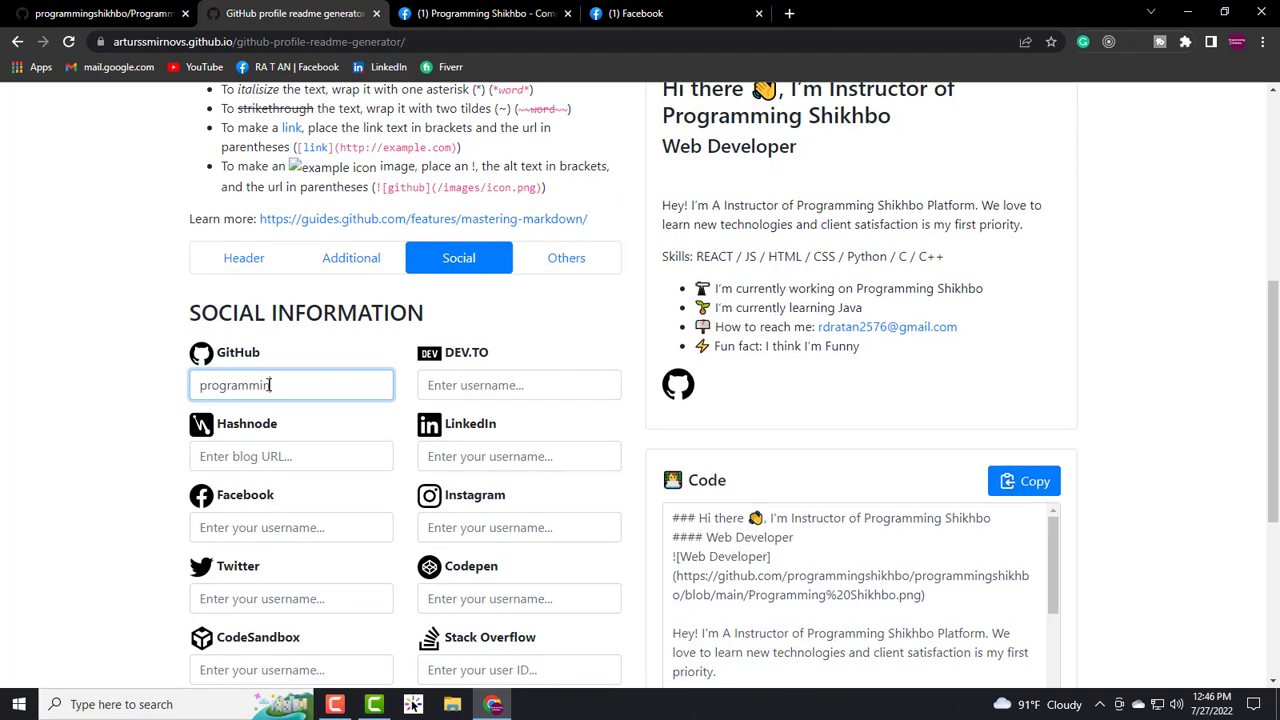
type("gshikhbo")
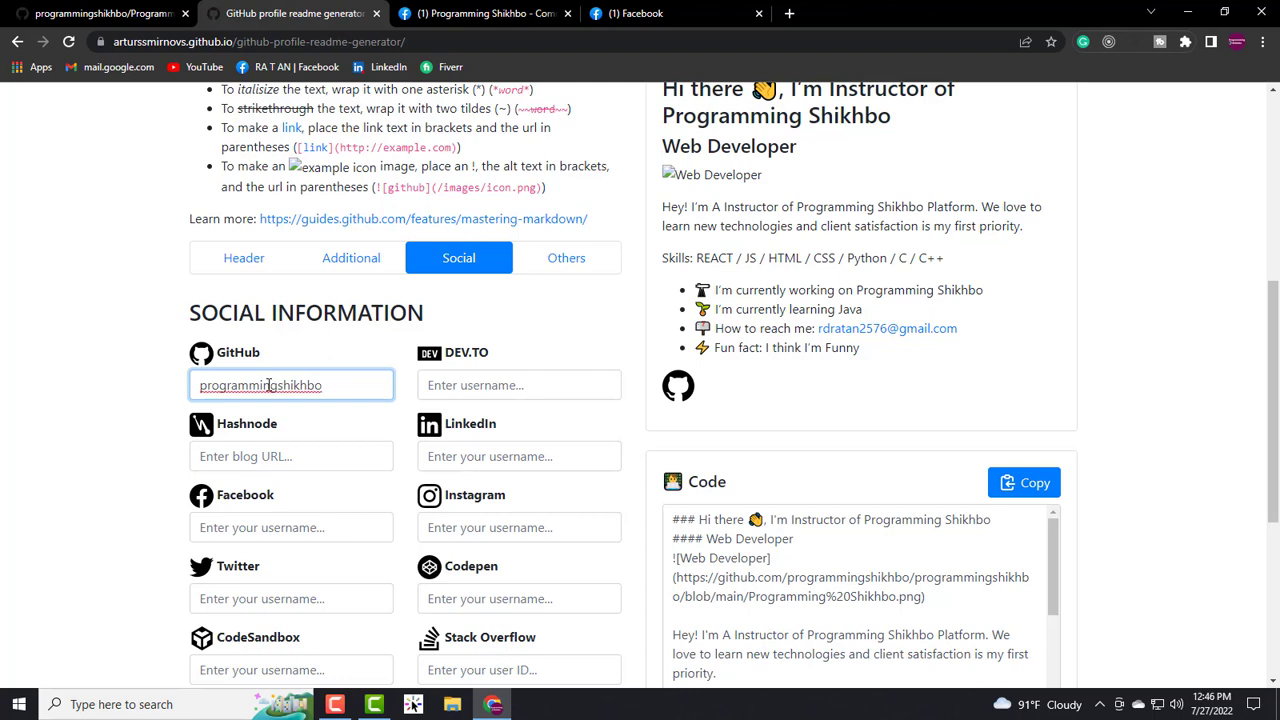
scroll(395, 411, "down", 1)
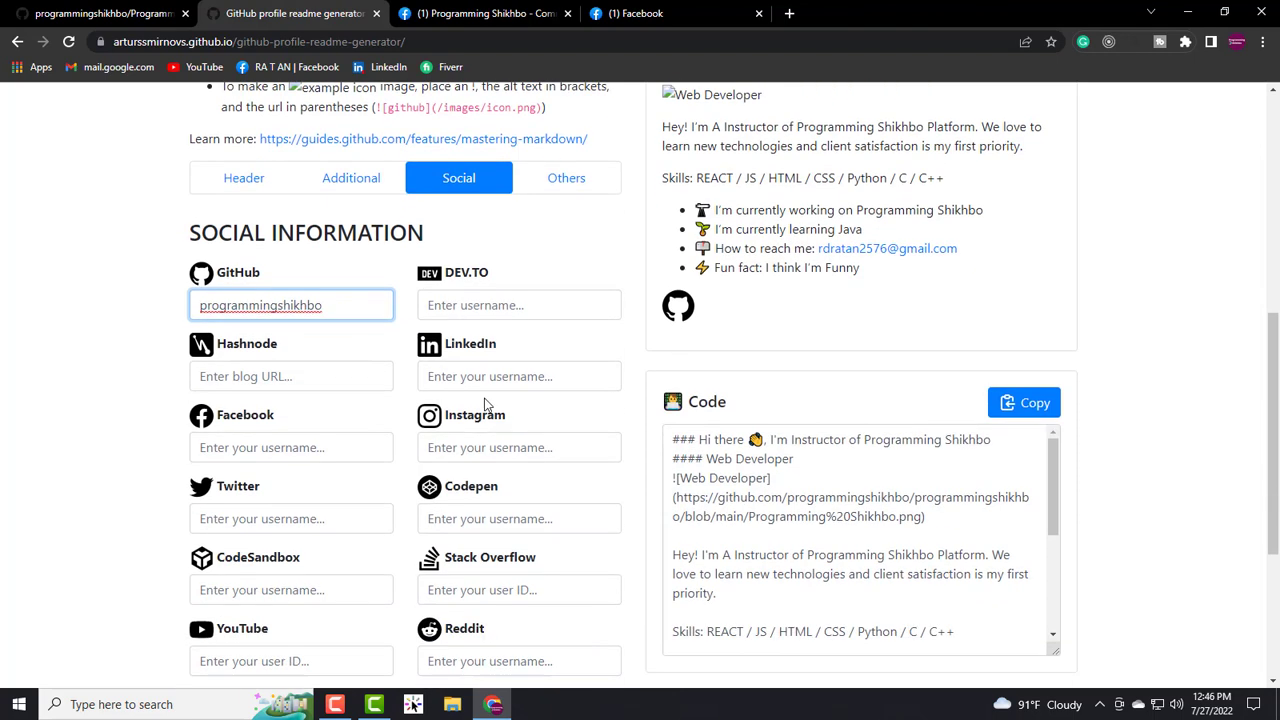
- Set the YouTube user ID to 'Programming Shikhbo', leaving other social fields empty
left_click(482, 376)
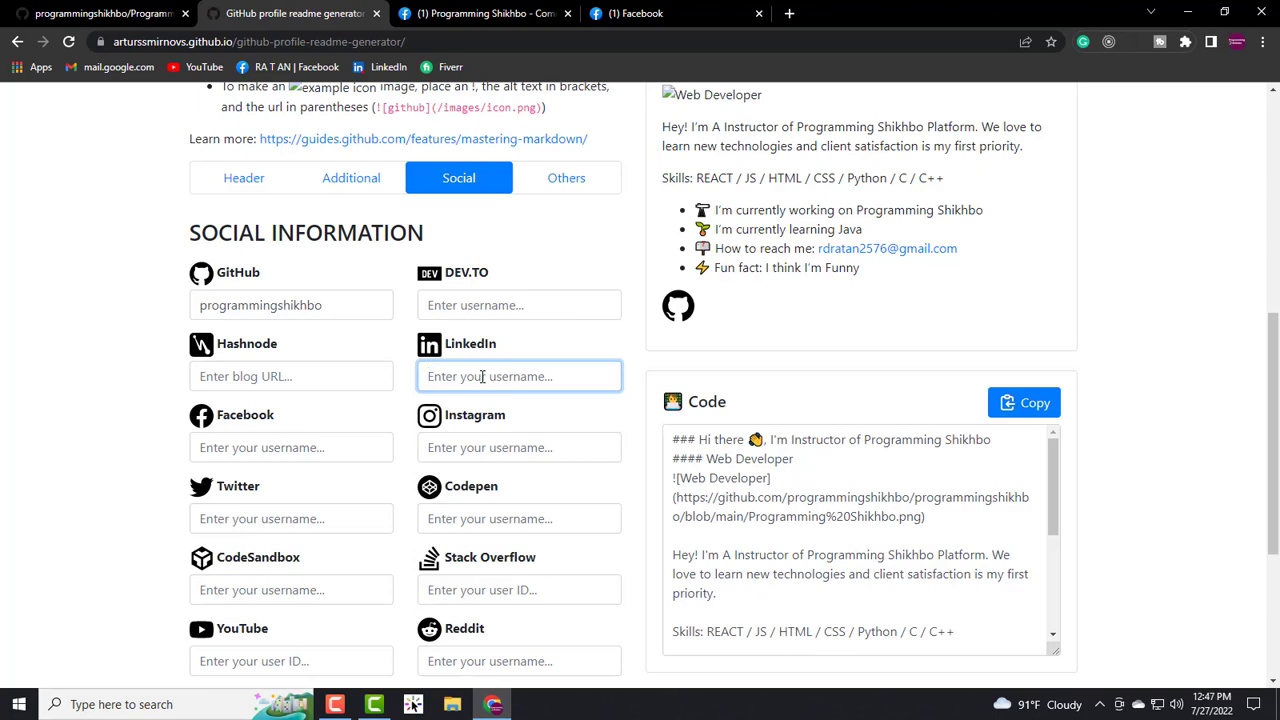
scroll(290, 440, "down", 2)
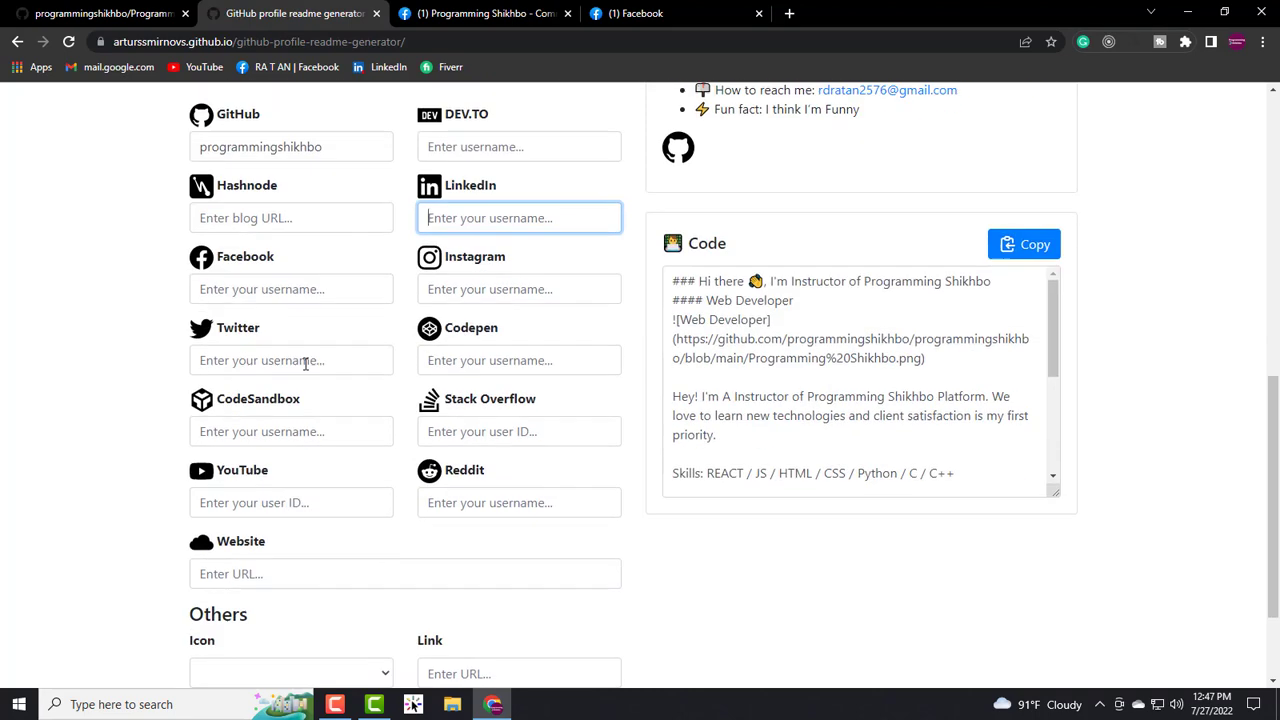
left_click(297, 287)
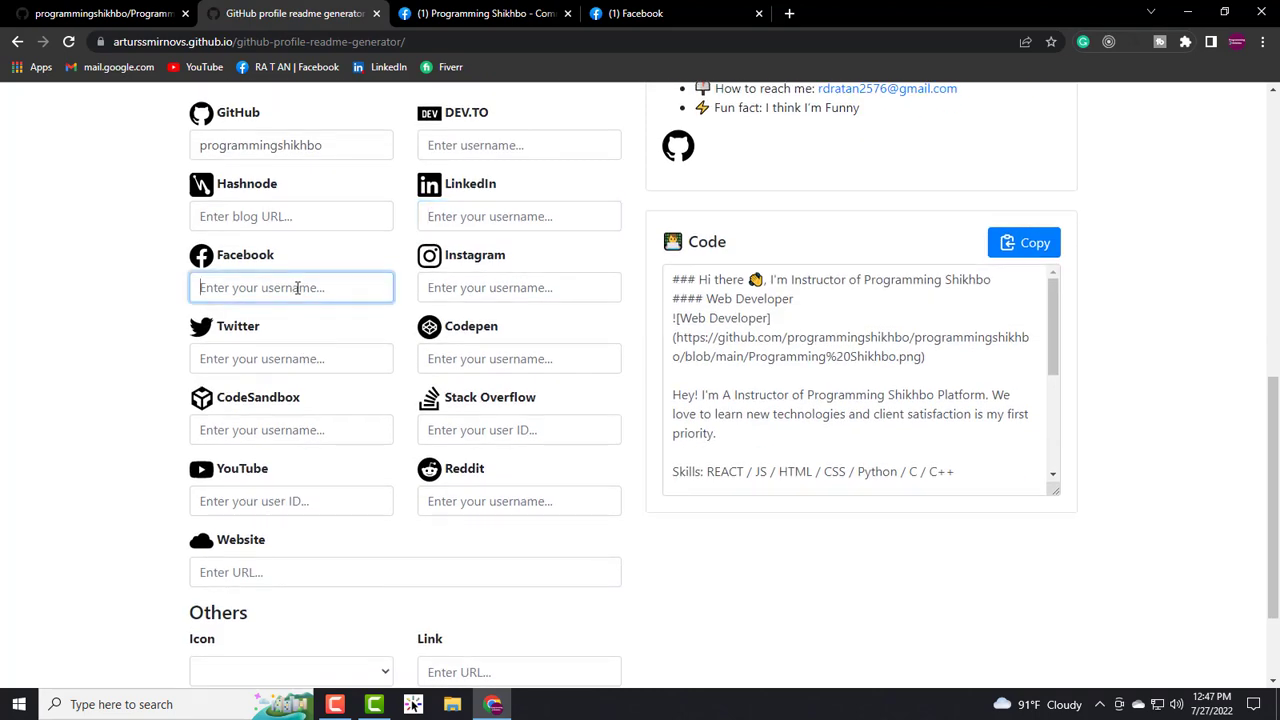
left_click(470, 287)
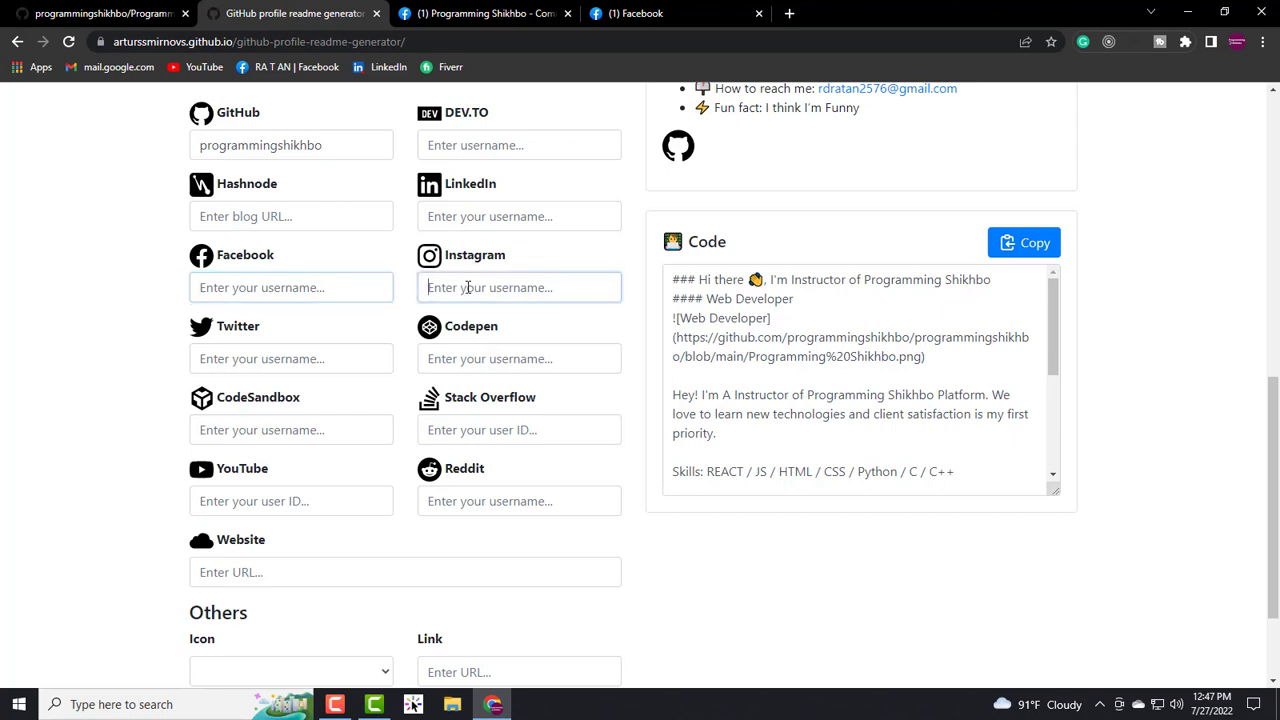
left_click(240, 360)
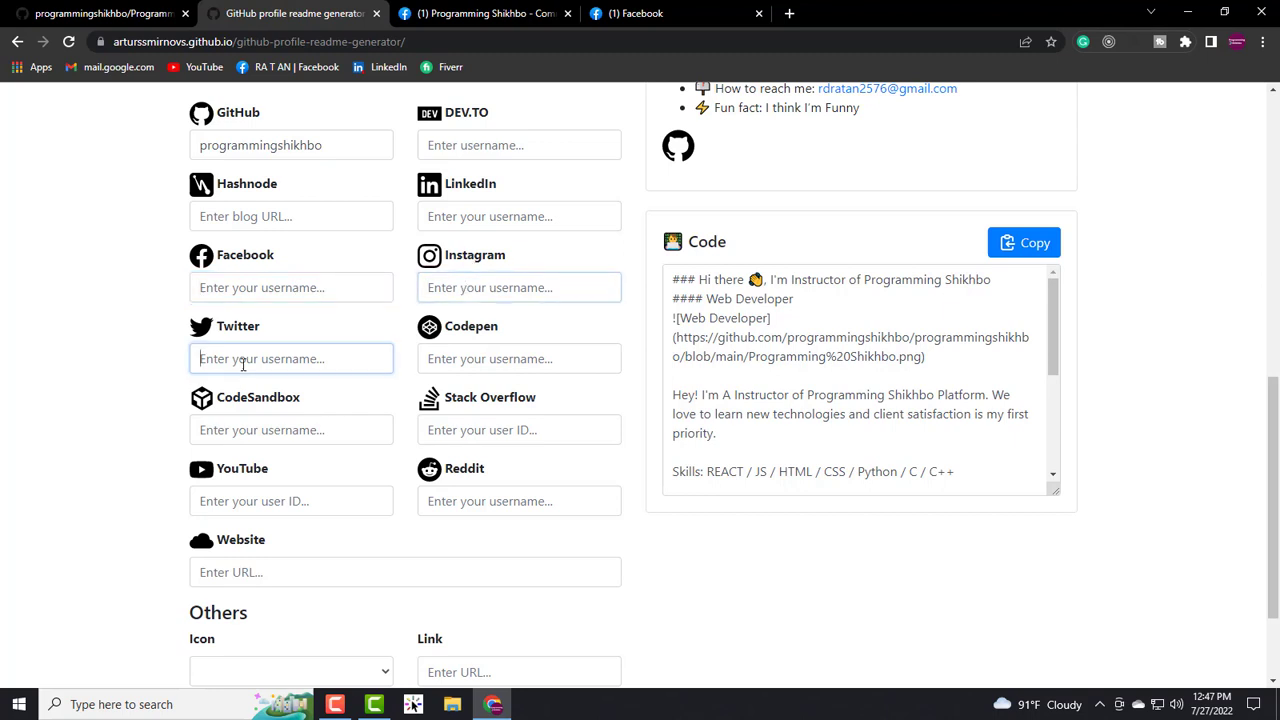
left_click(471, 358)
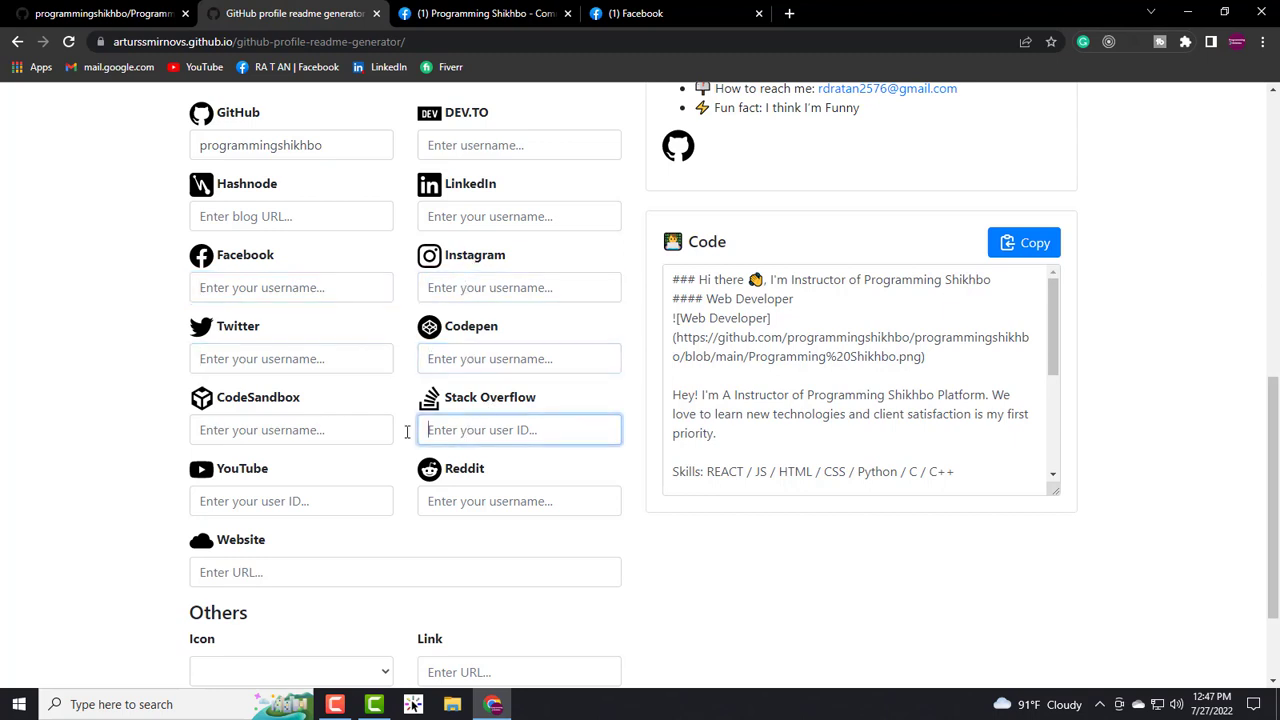
left_click(465, 430)
left_click(285, 500)
scroll(296, 478, "down", 1)
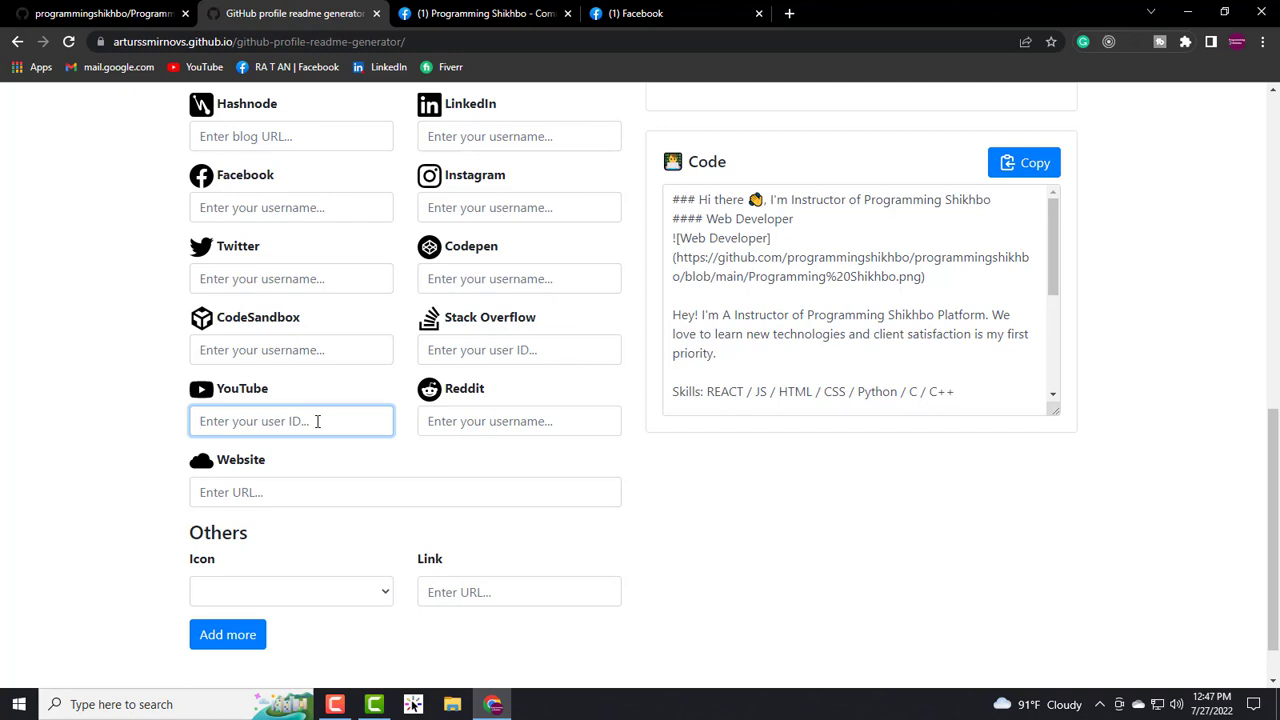
type("P")
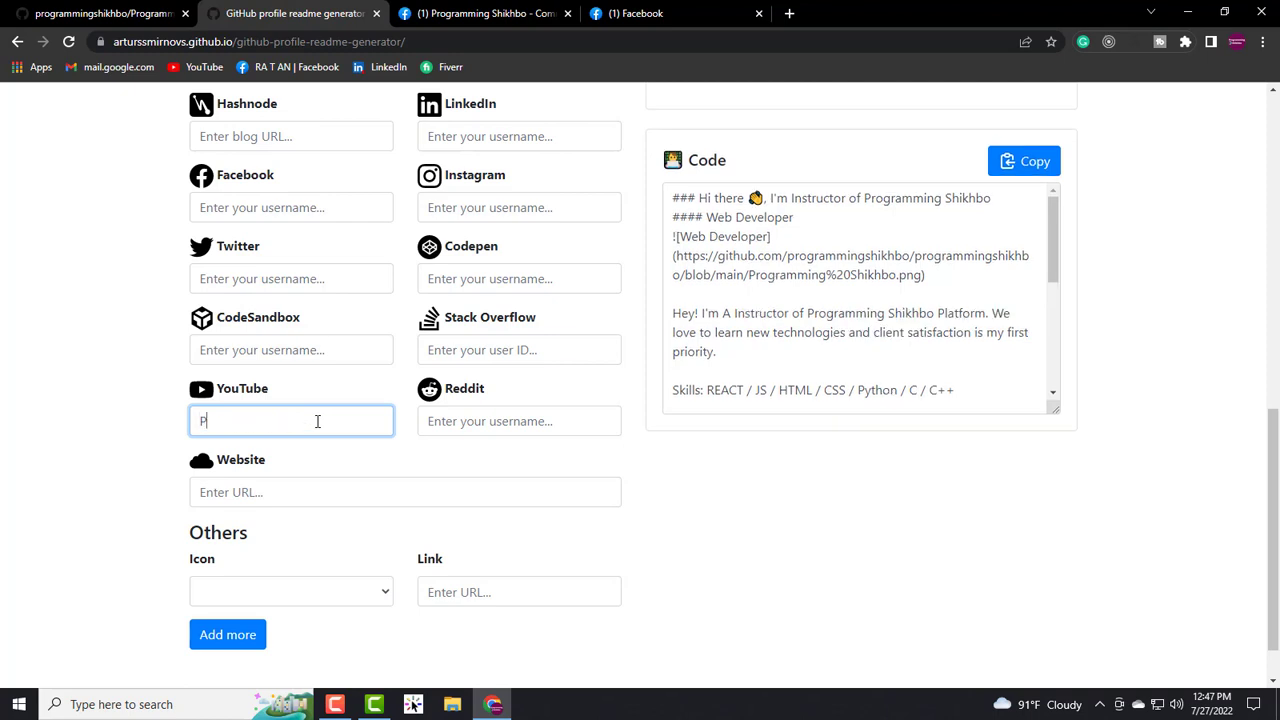
type("rogramming Shikhbo")
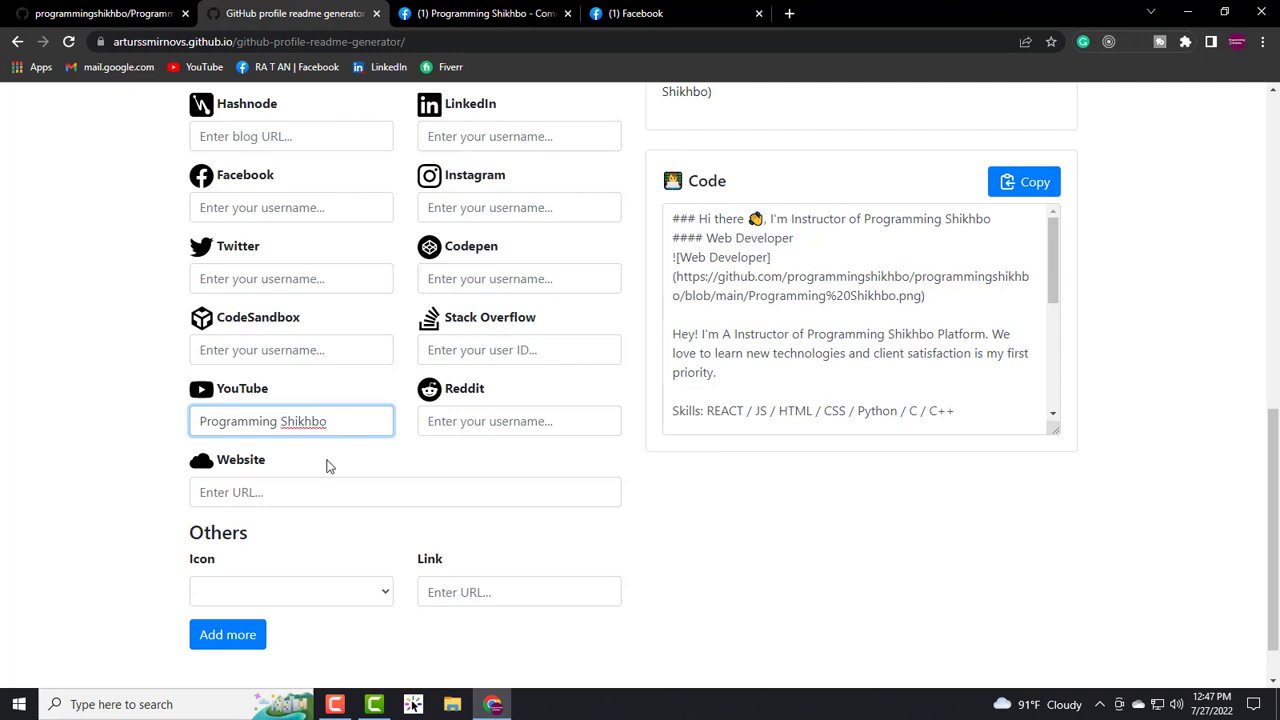
scroll(326, 463, "down", 1)
- Check the extra-link icon list and dismiss it without choosing an icon
left_click(288, 433)
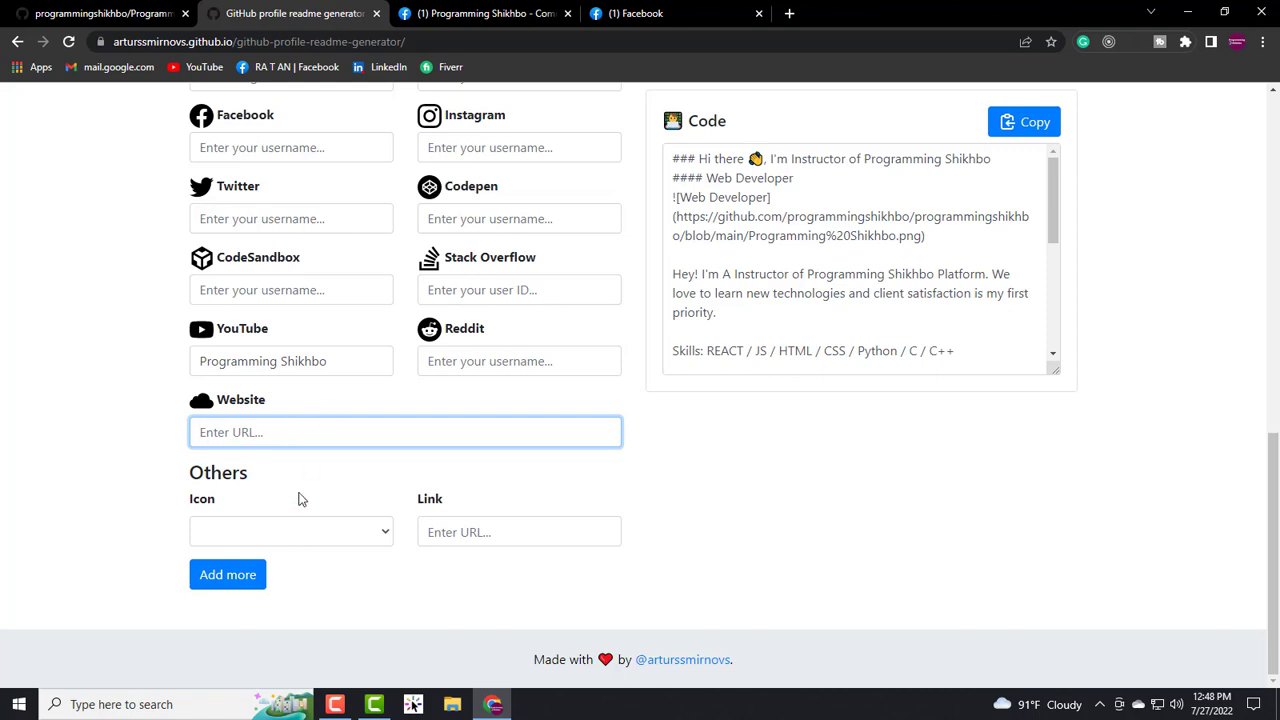
left_click(384, 537)
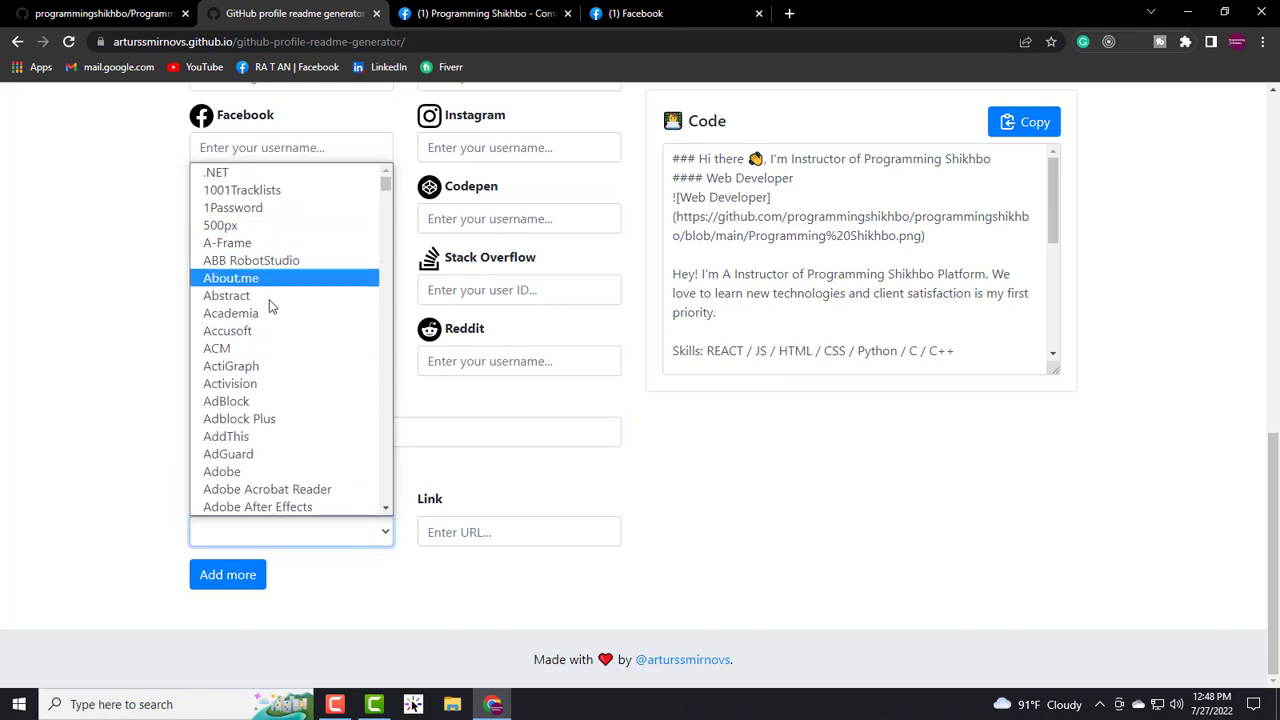
scroll(265, 368, "down", 15)
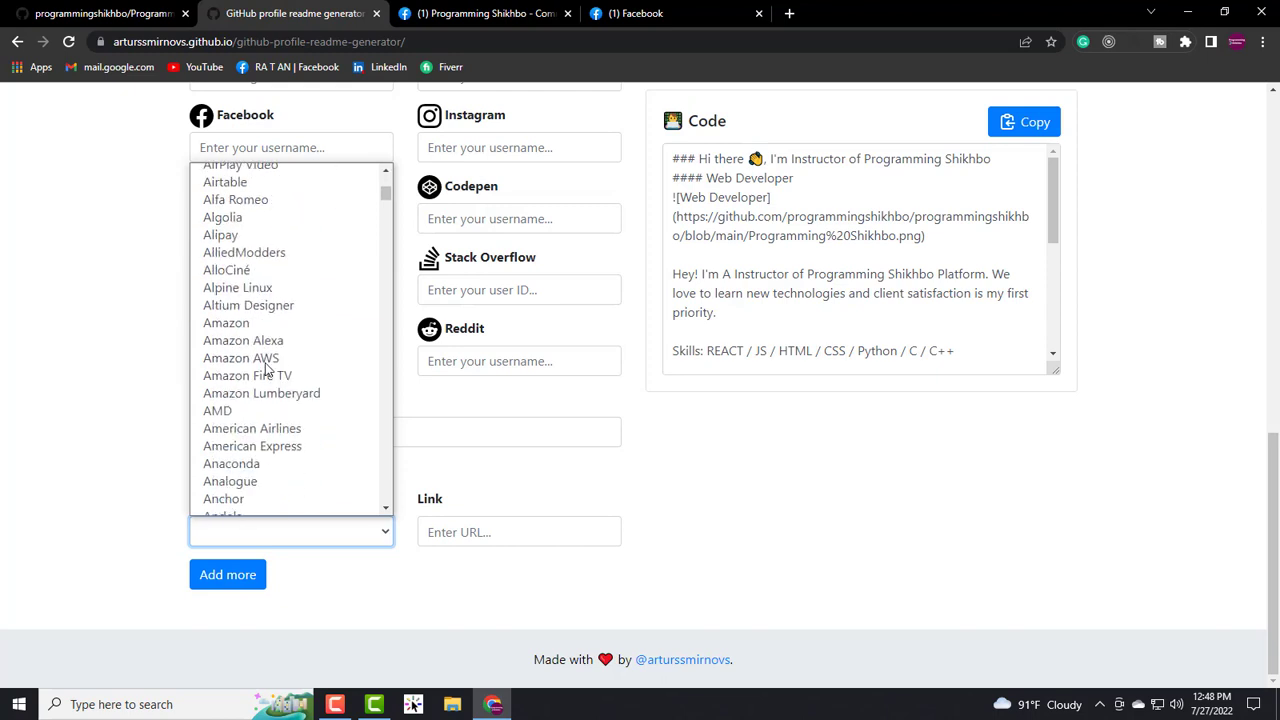
scroll(265, 373, "down", 5)
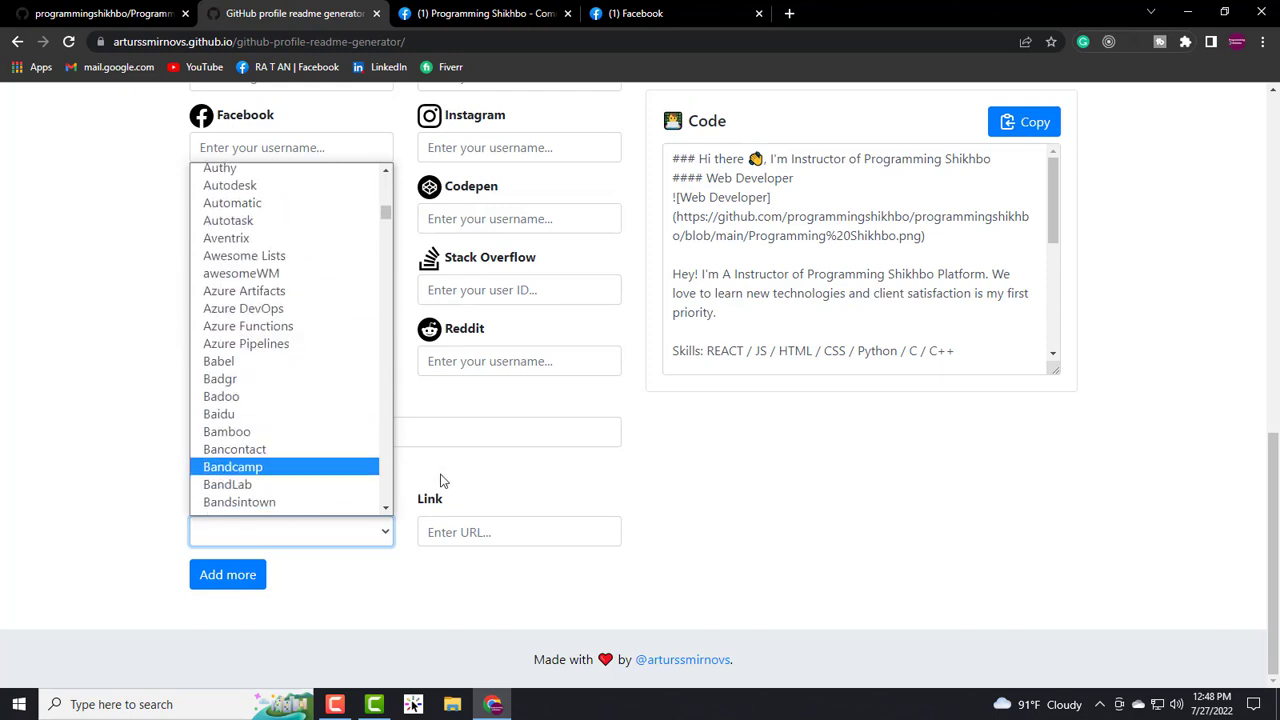
left_click(445, 481)
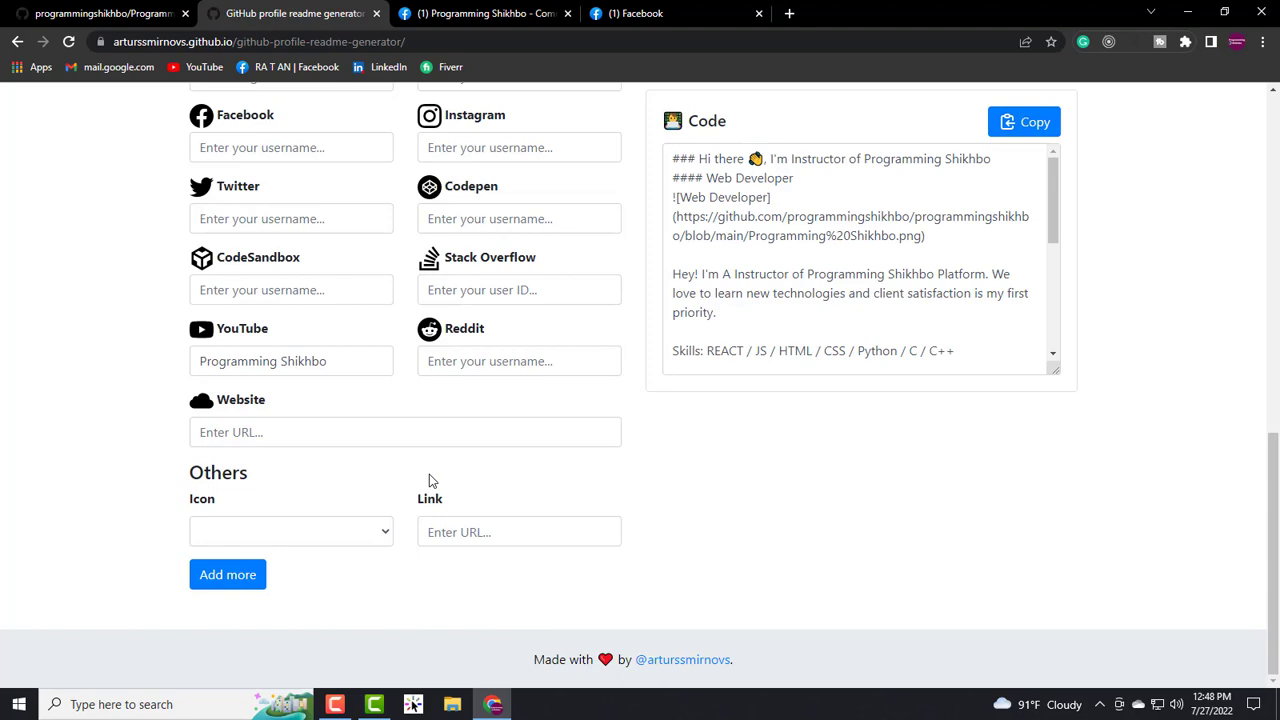
scroll(429, 474, "up", 6)
scroll(440, 499, "up", 1)
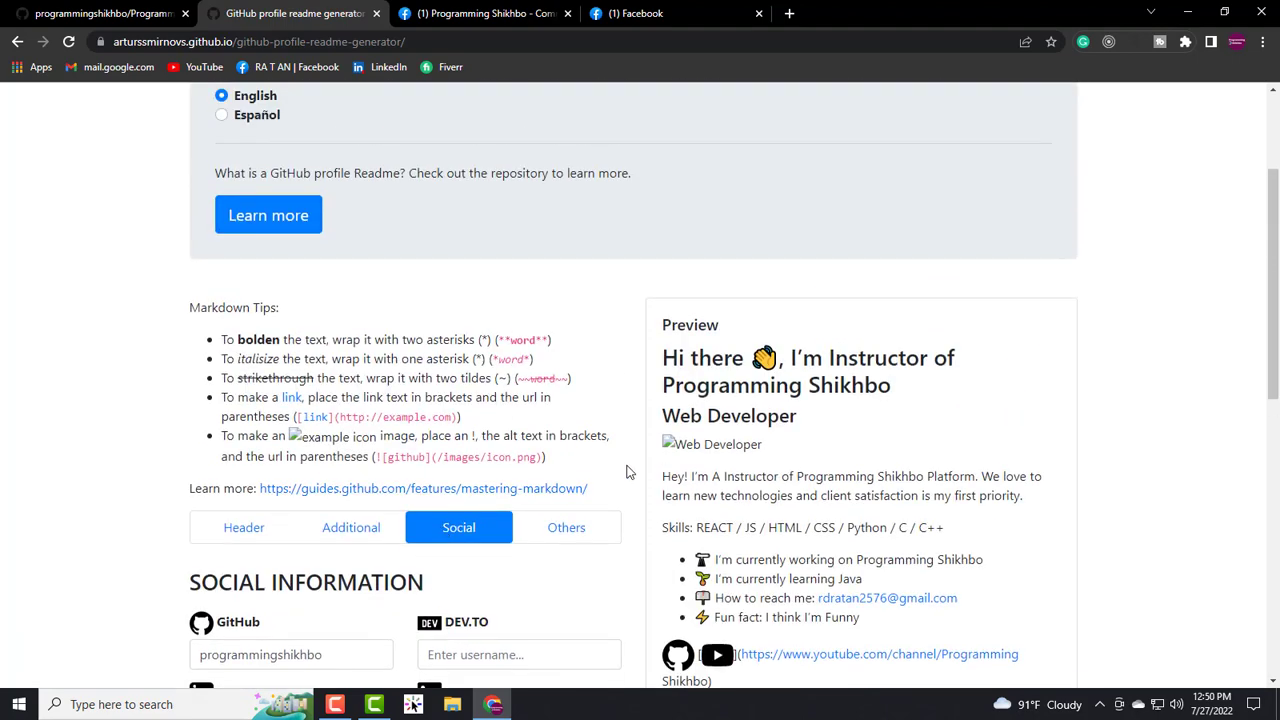
- In Others settings, enable Show profile views and Show GitHub statistics
scroll(460, 500, "down", 2)
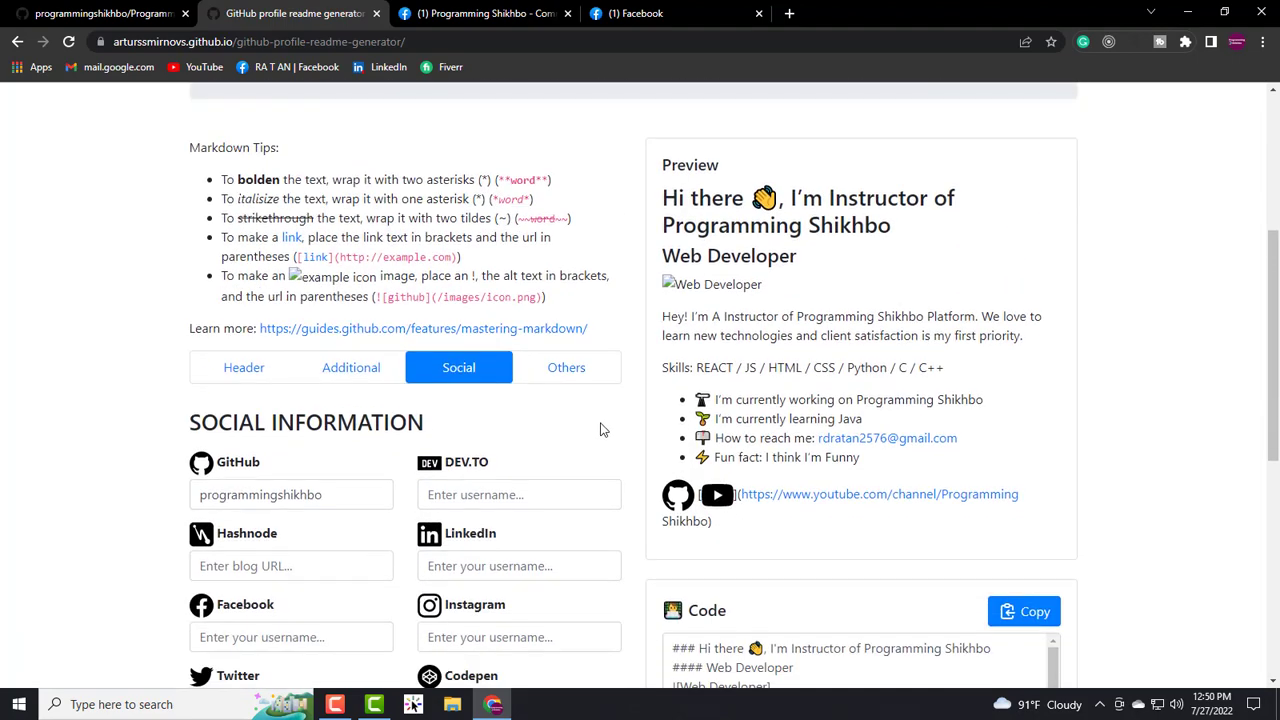
left_click(566, 370)
scroll(440, 402, "down", 2)
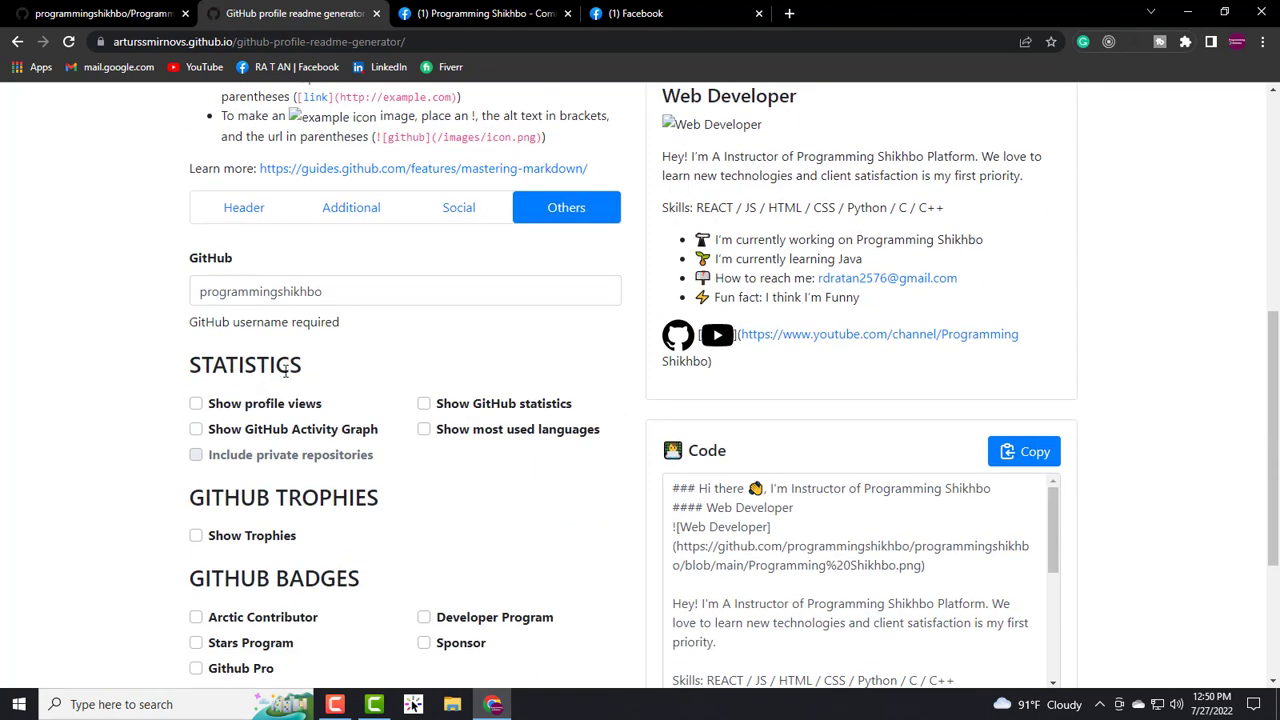
left_click(196, 404)
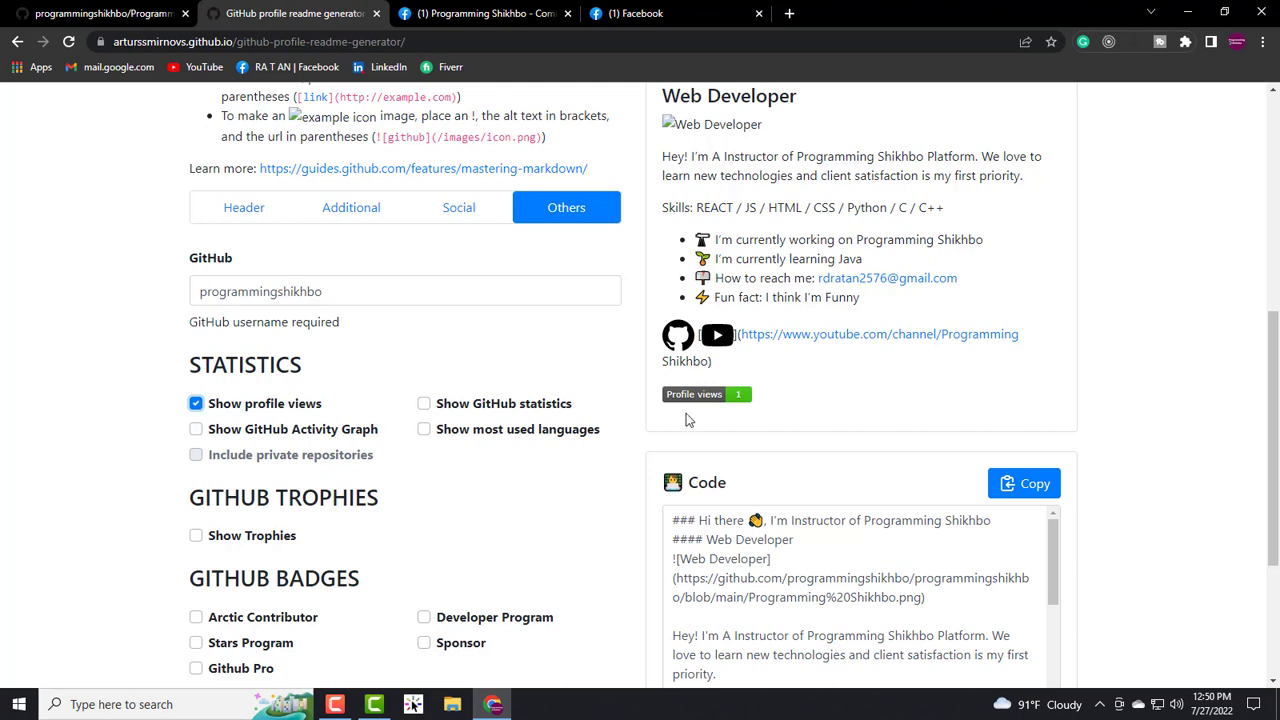
left_click(428, 405)
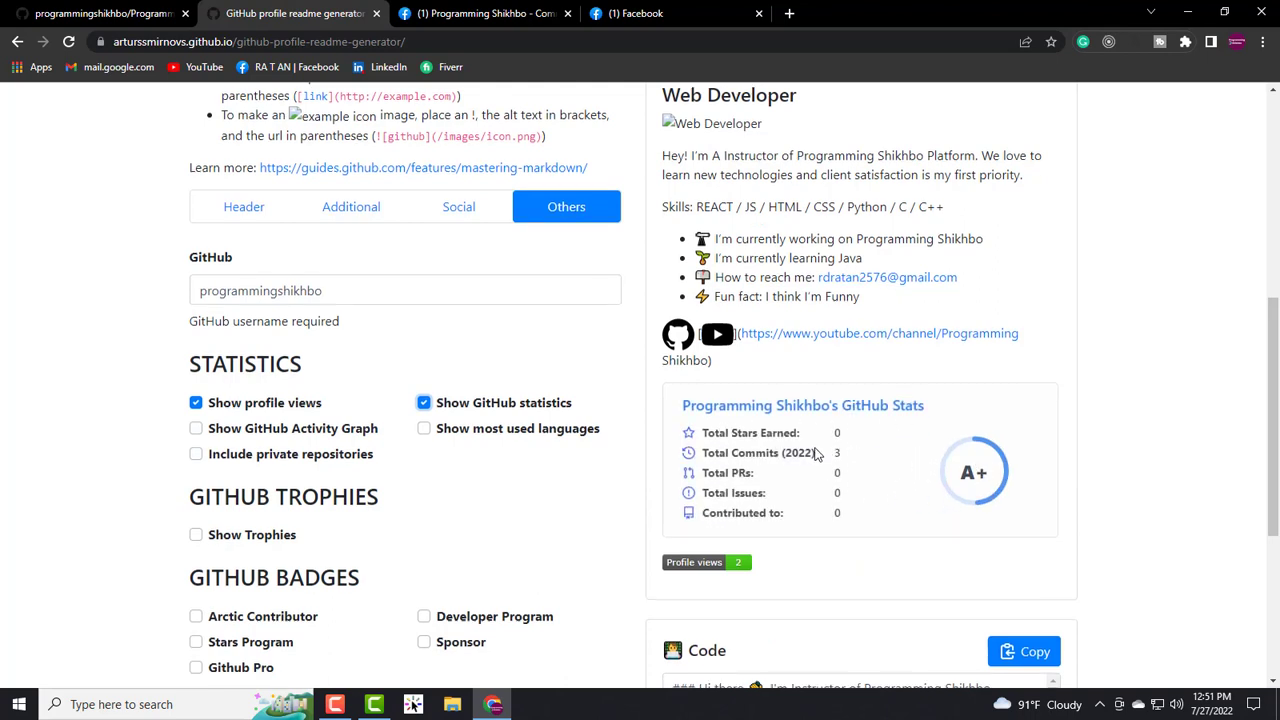
scroll(800, 440, "down", 1)
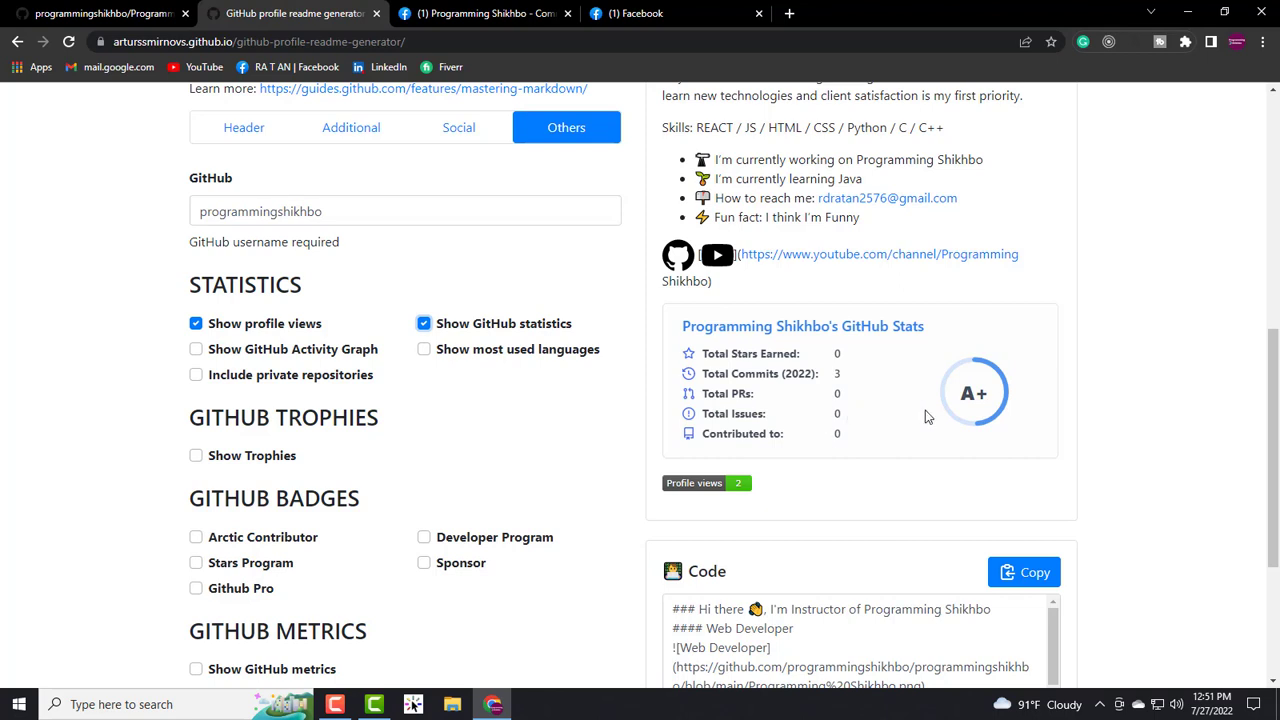
- Enable the activity graph, most used languages card and private repository inclusion
left_click(197, 351)
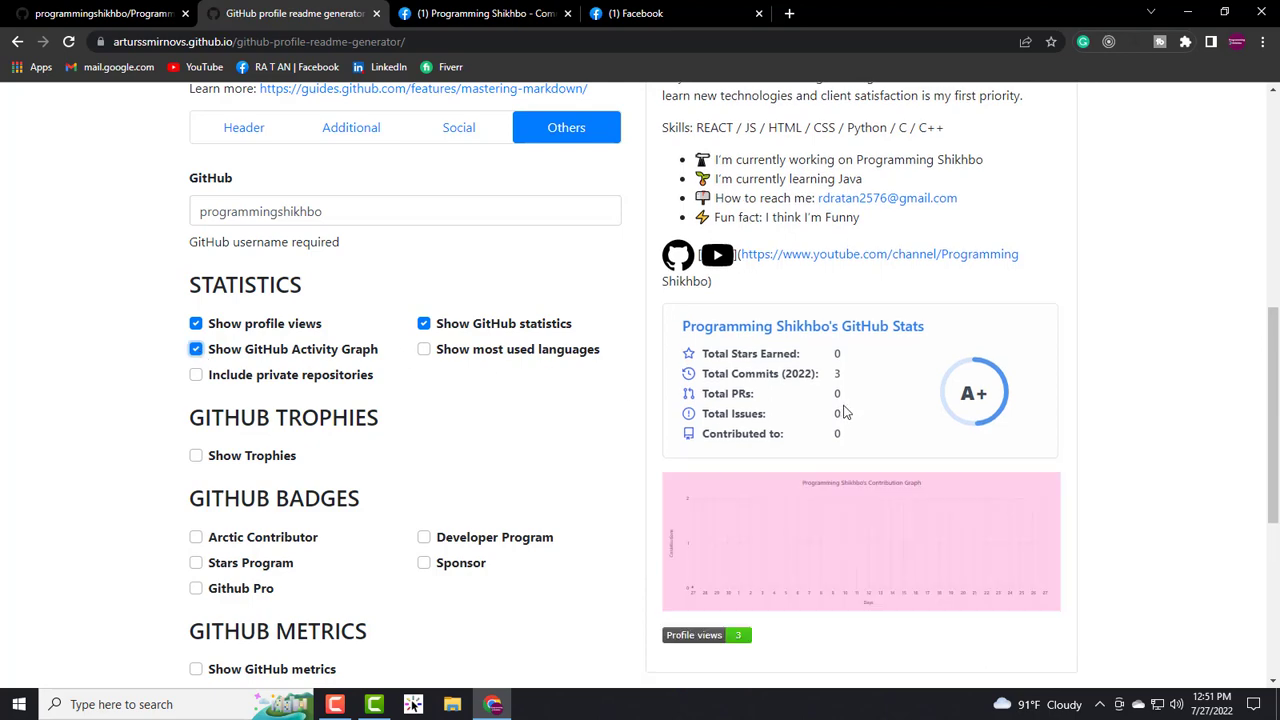
scroll(806, 430, "down", 1)
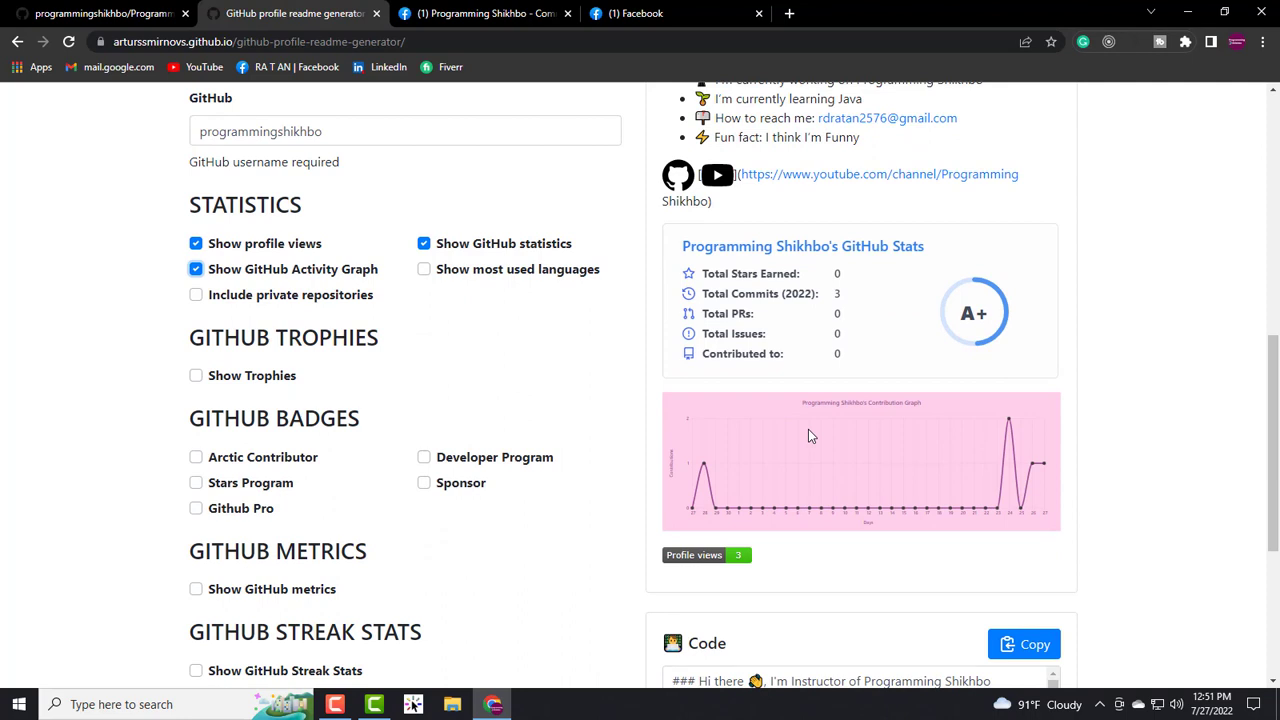
scroll(805, 437, "down", 1)
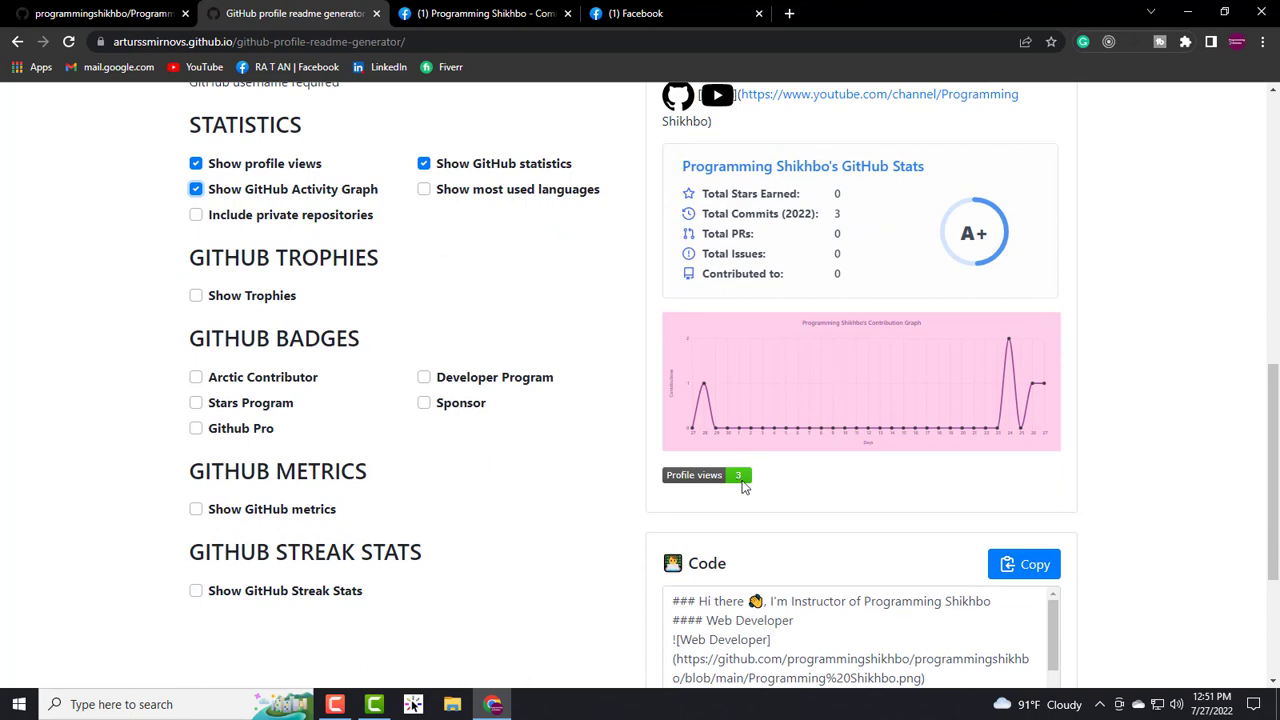
left_click(196, 164)
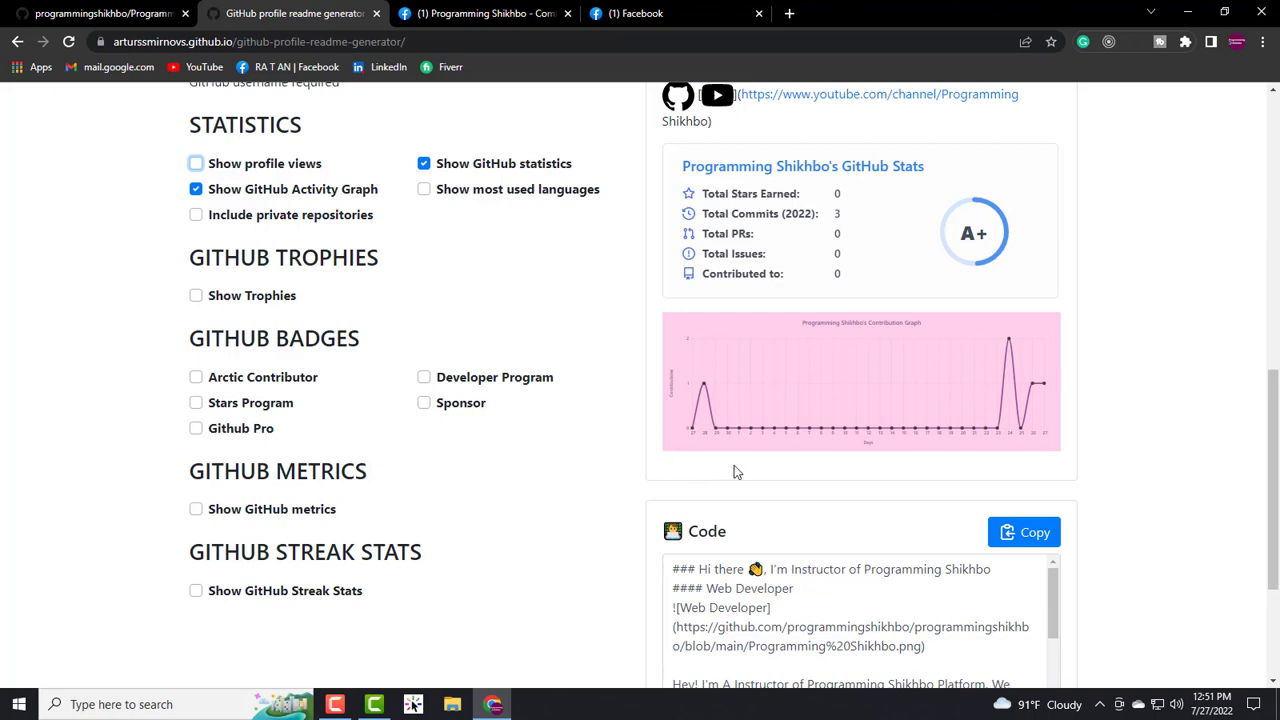
left_click(196, 164)
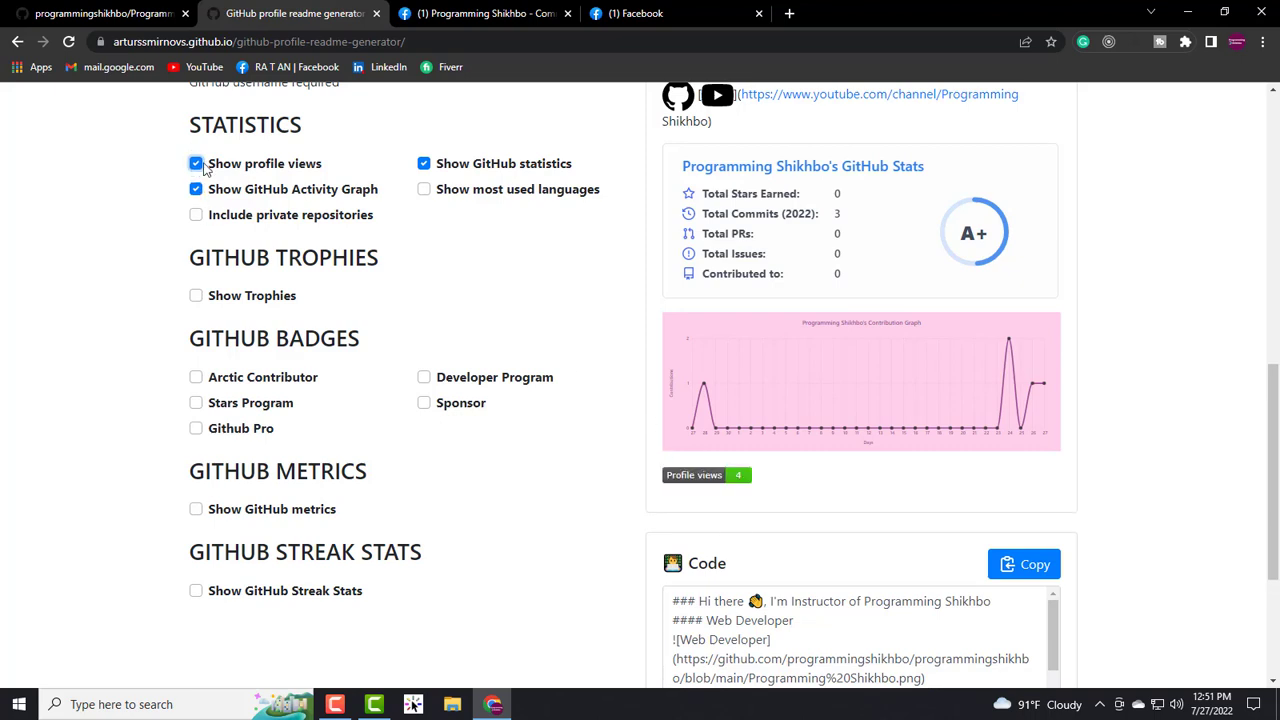
left_click(424, 191)
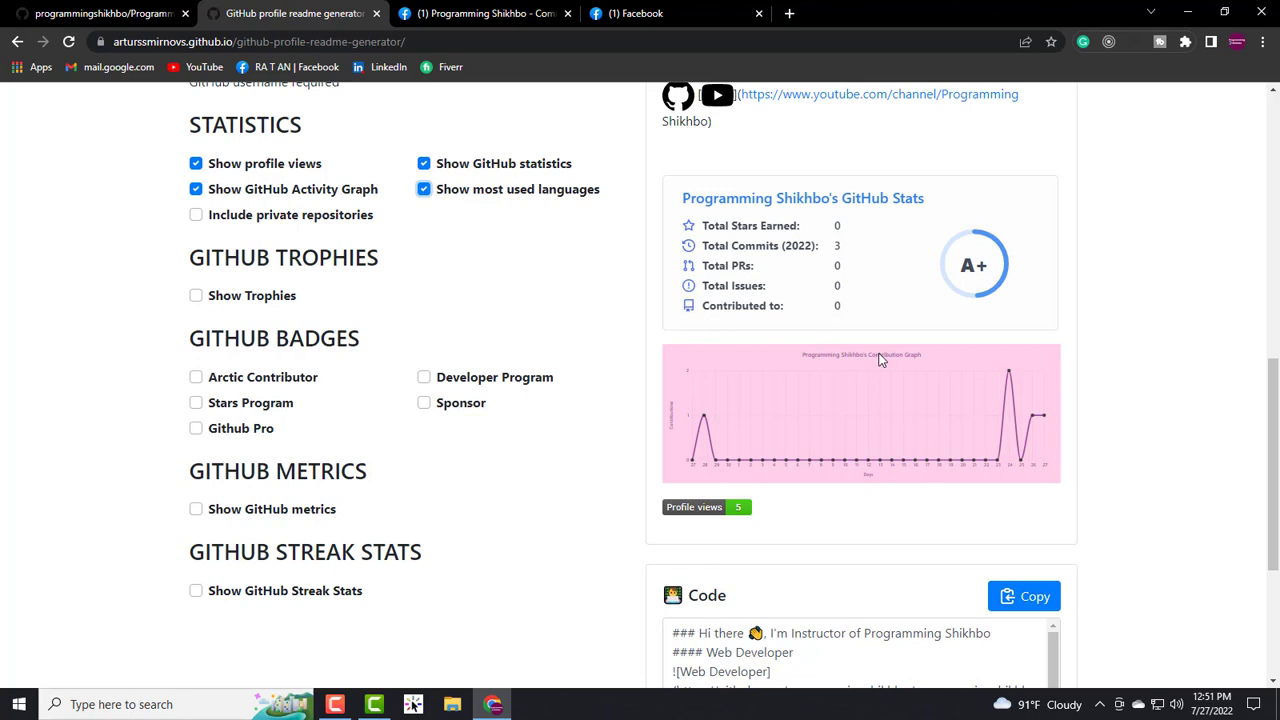
scroll(850, 320, "up", 1)
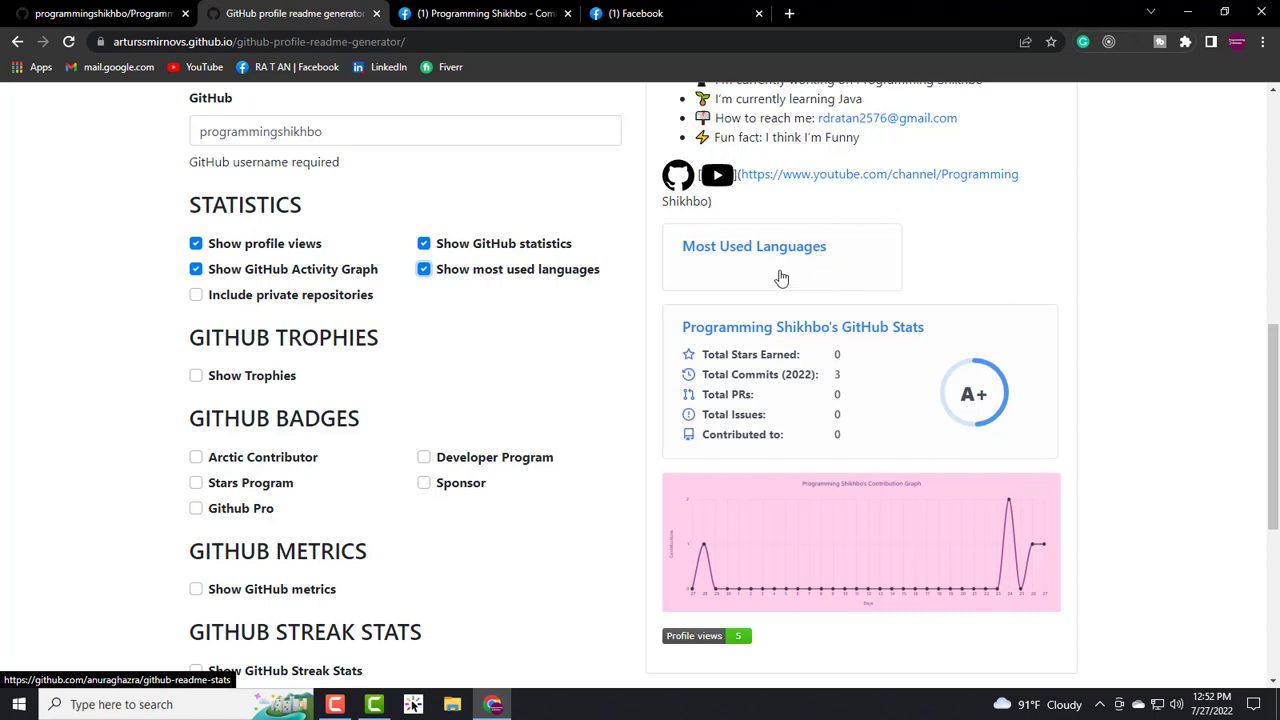
key("Tab")
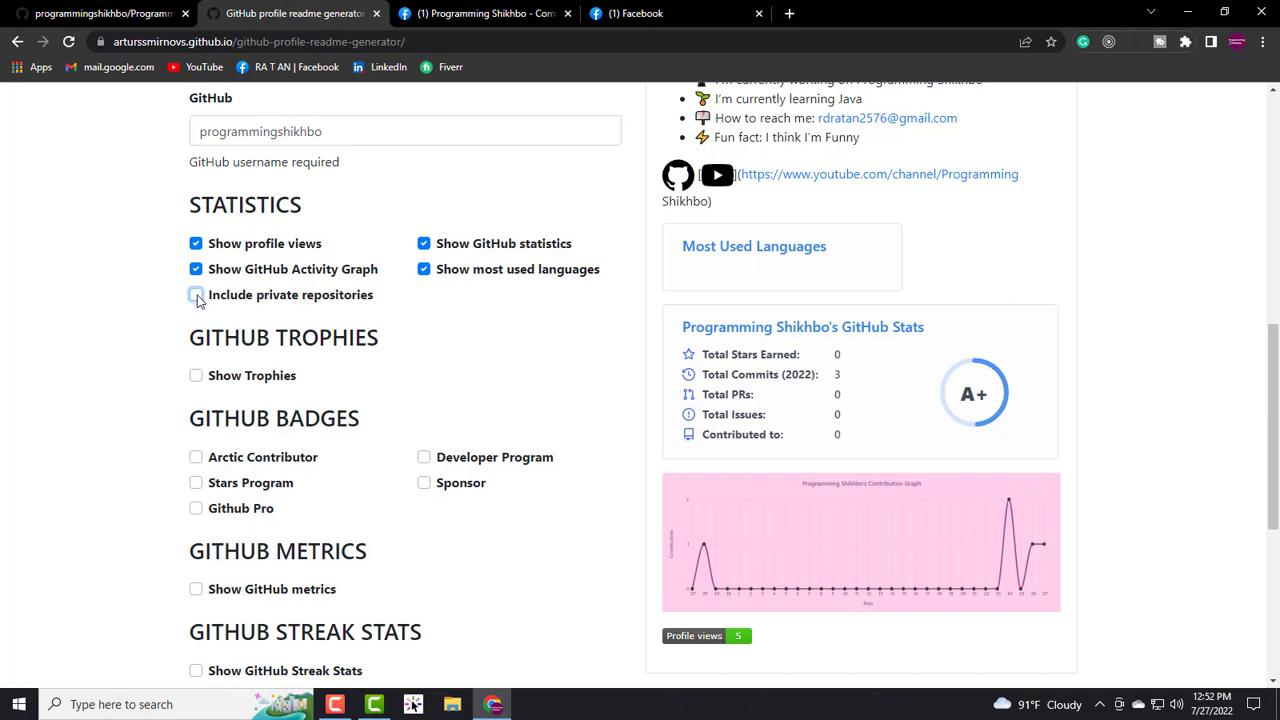
scroll(355, 312, "down", 1)
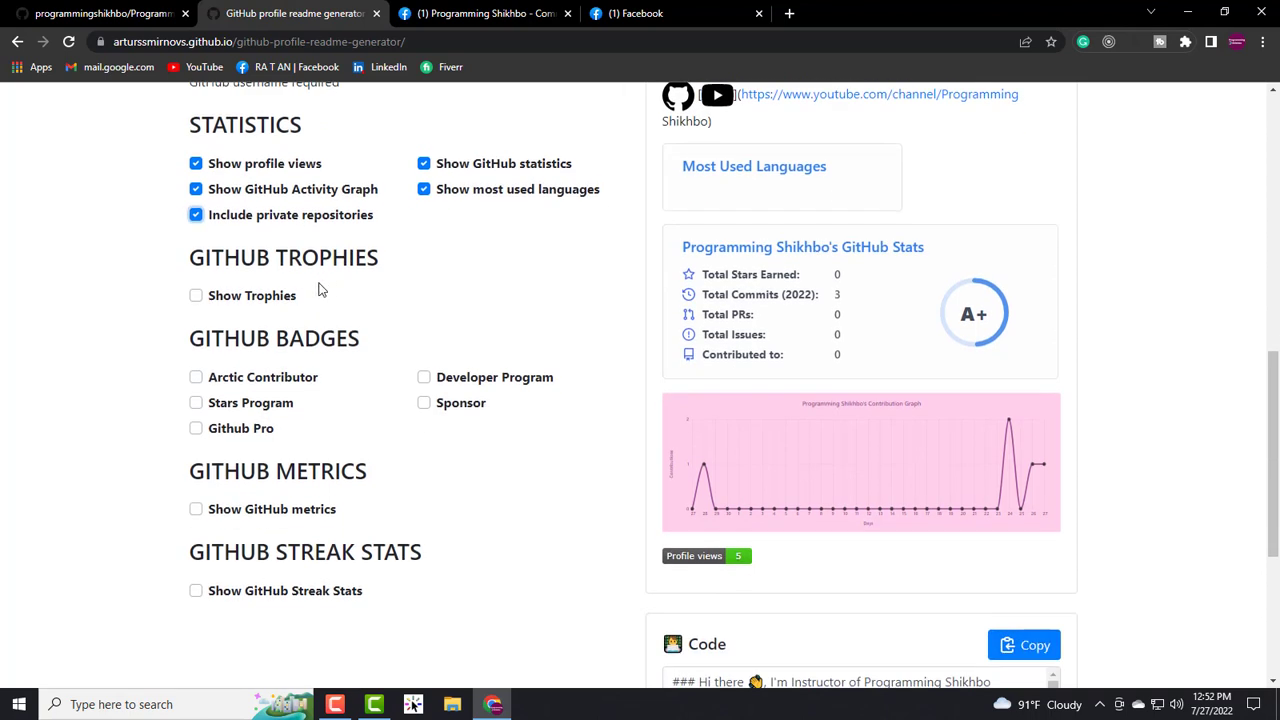
- Add trophies plus Arctic Contributor, Developer Program, Stars Program, Github Pro and Sponsor badges
left_click(196, 296)
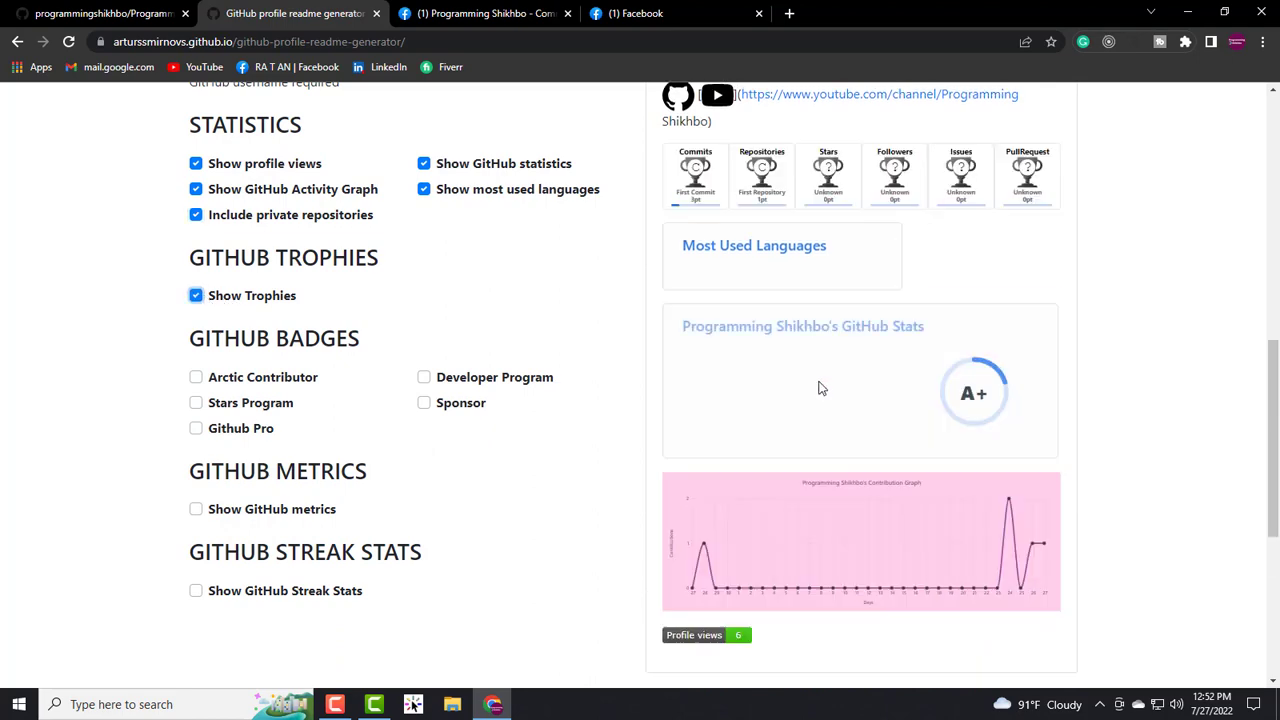
scroll(776, 335, "up", 2)
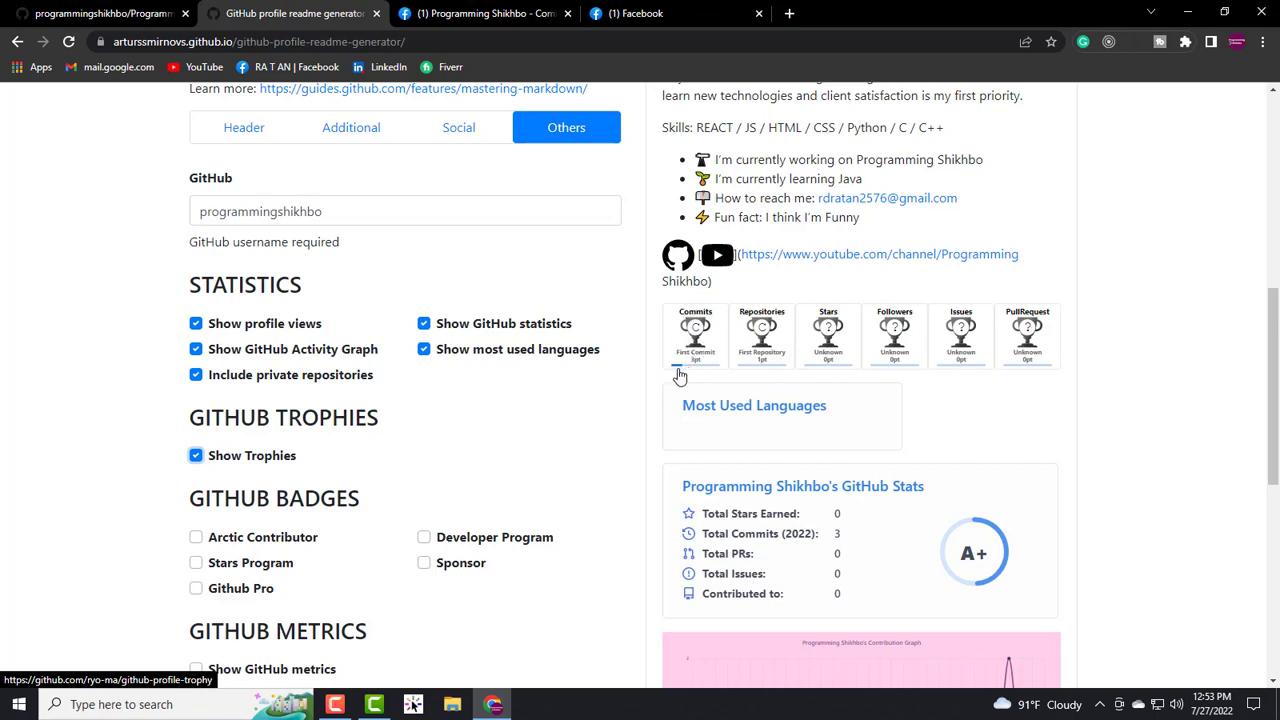
scroll(675, 370, "down", 2)
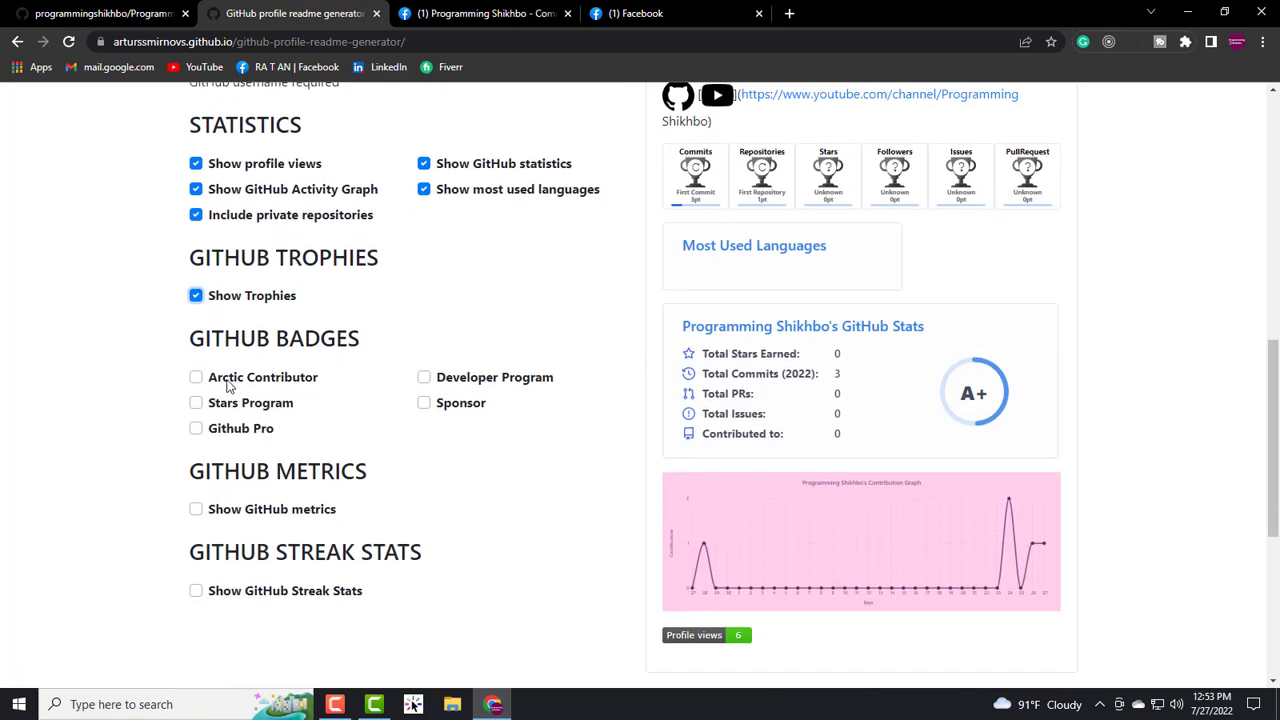
left_click(424, 378)
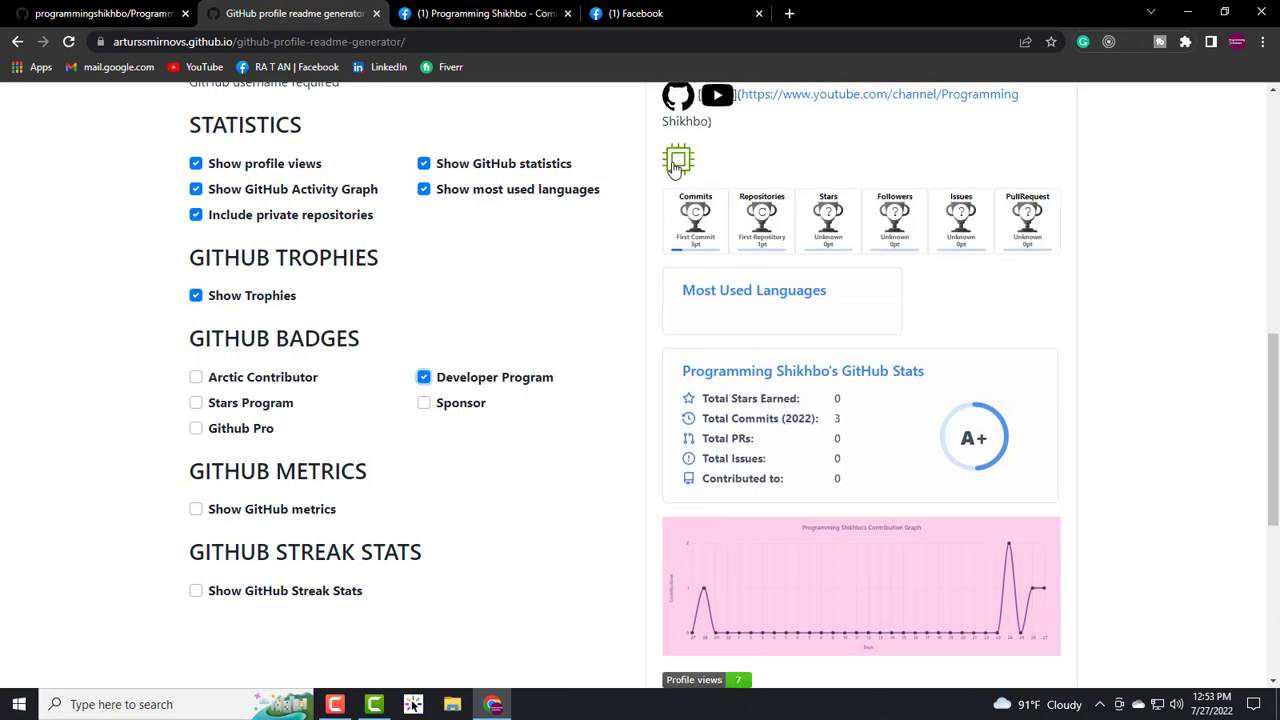
left_click(196, 378)
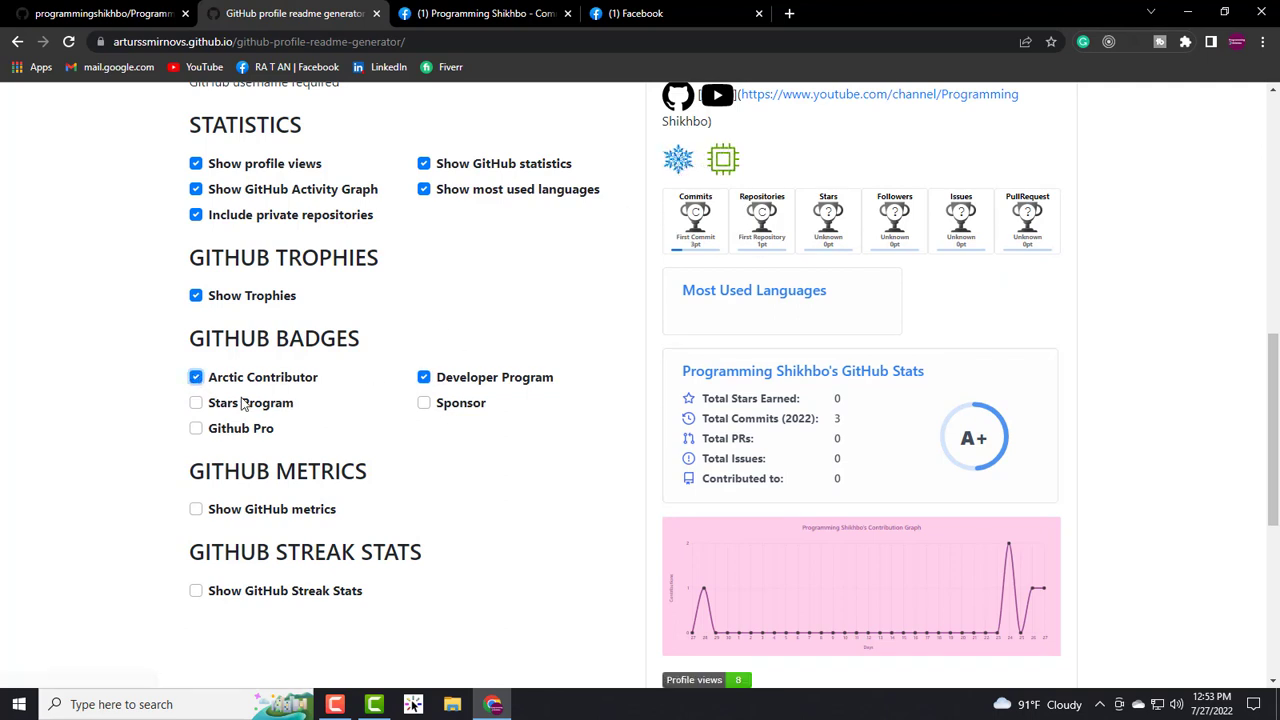
left_click(196, 403)
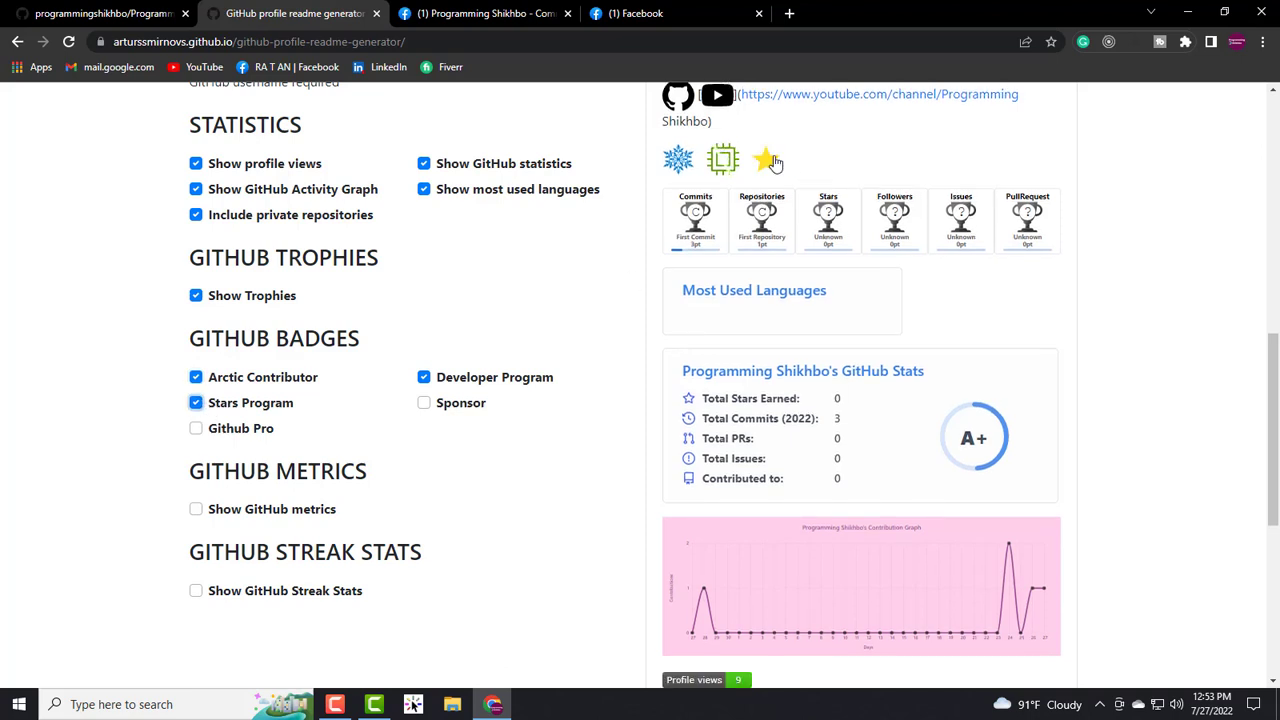
left_click(196, 429)
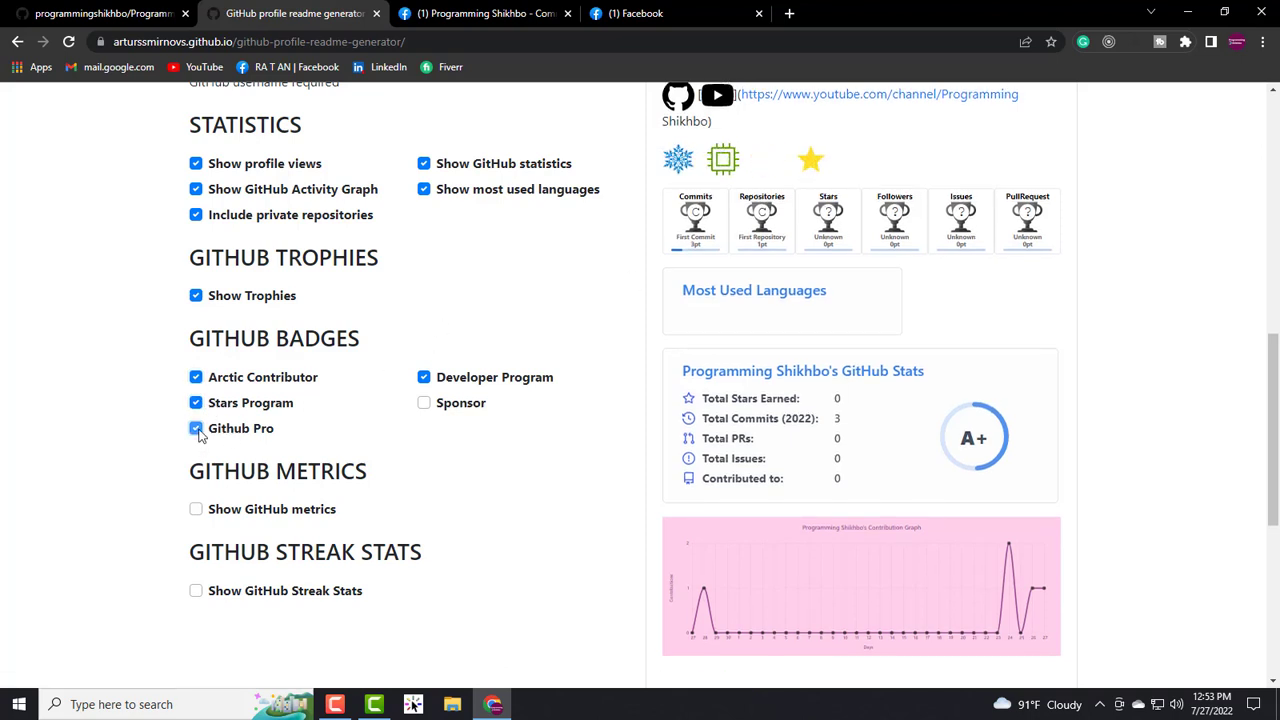
left_click(425, 405)
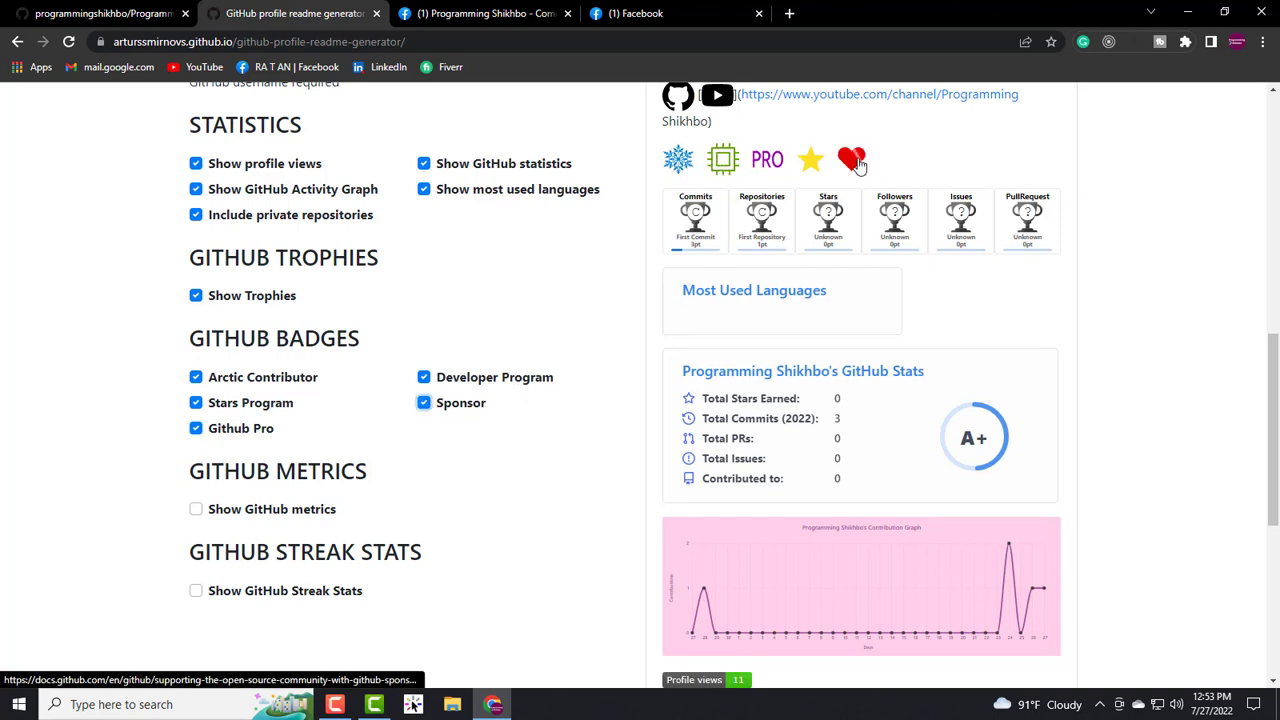
scroll(229, 416, "down", 1)
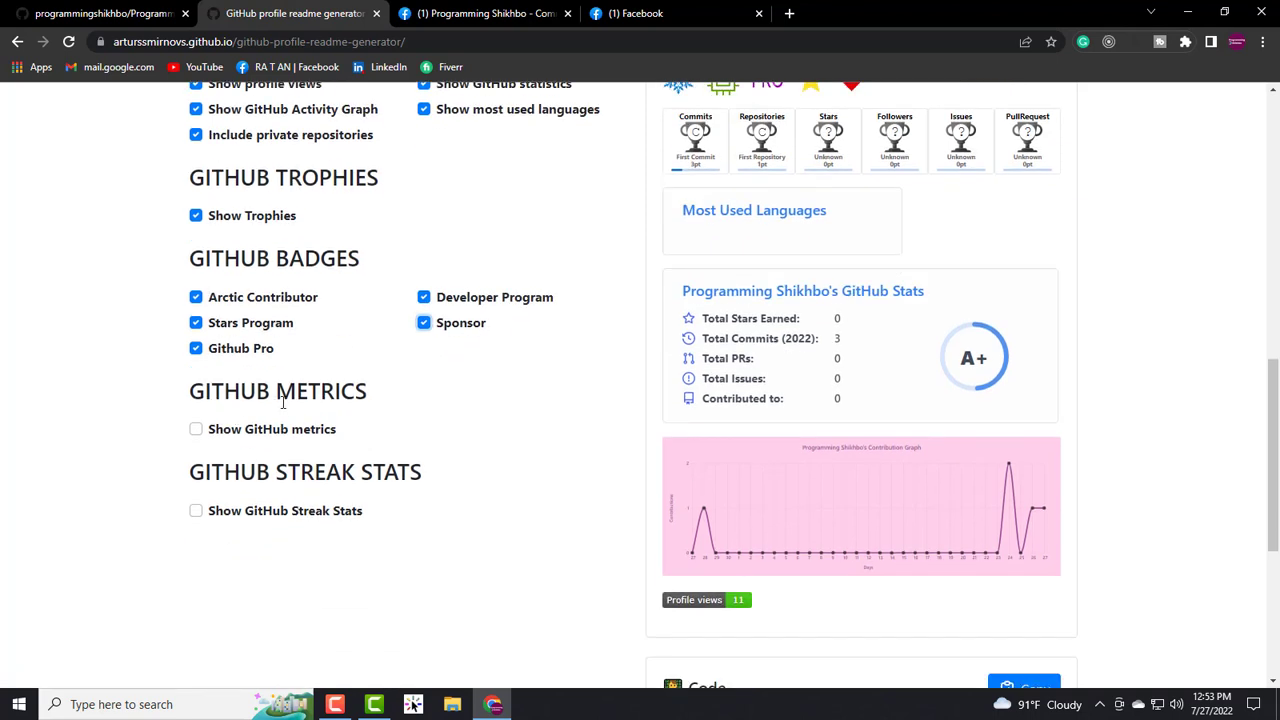
- Add the GitHub metrics card to the readme and check it in the preview
left_click(197, 431)
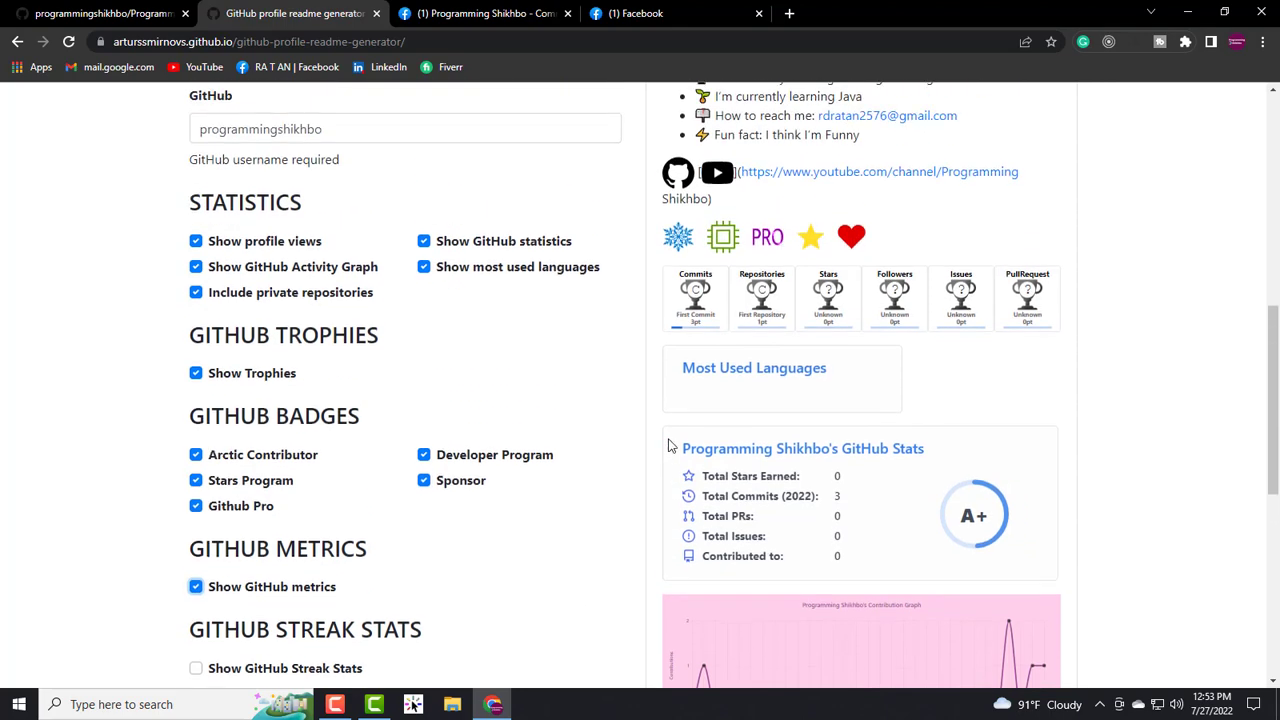
scroll(636, 446, "down", 5)
scroll(391, 394, "up", 3)
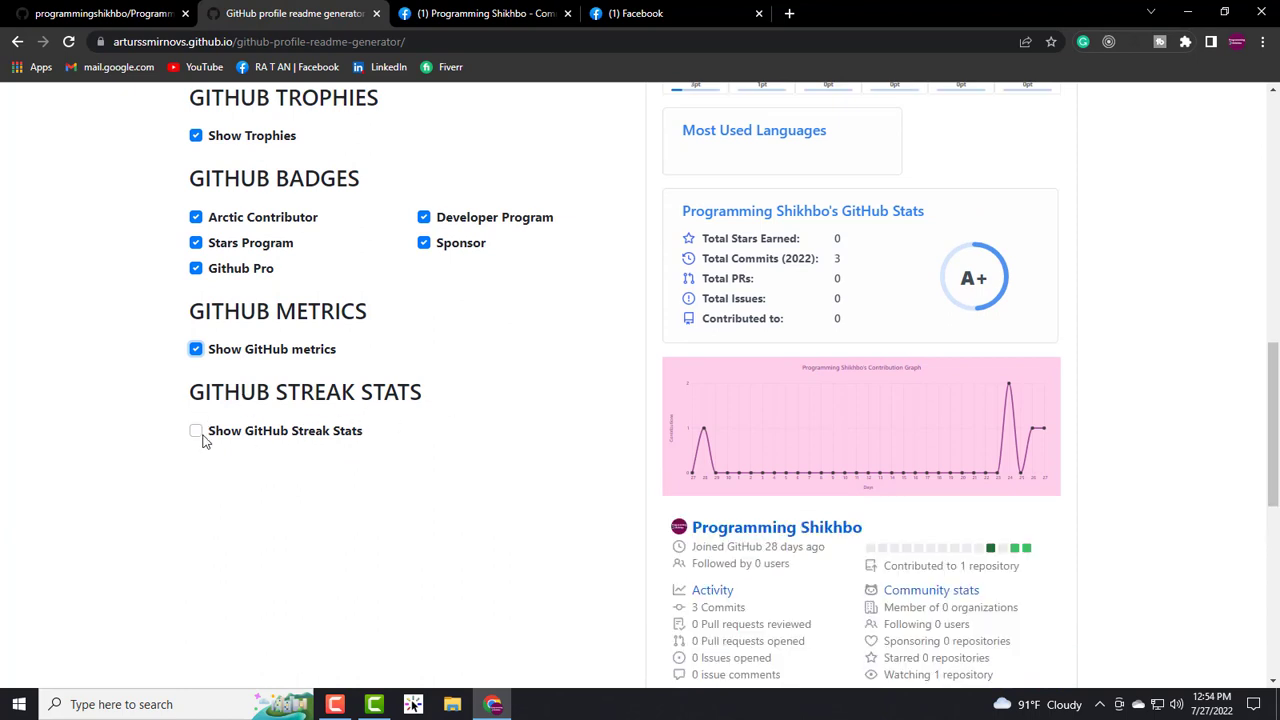
- Add the GitHub Streak Stats card and scroll the preview to check the 5-contribution streak
left_click(197, 436)
scroll(374, 420, "up", 5)
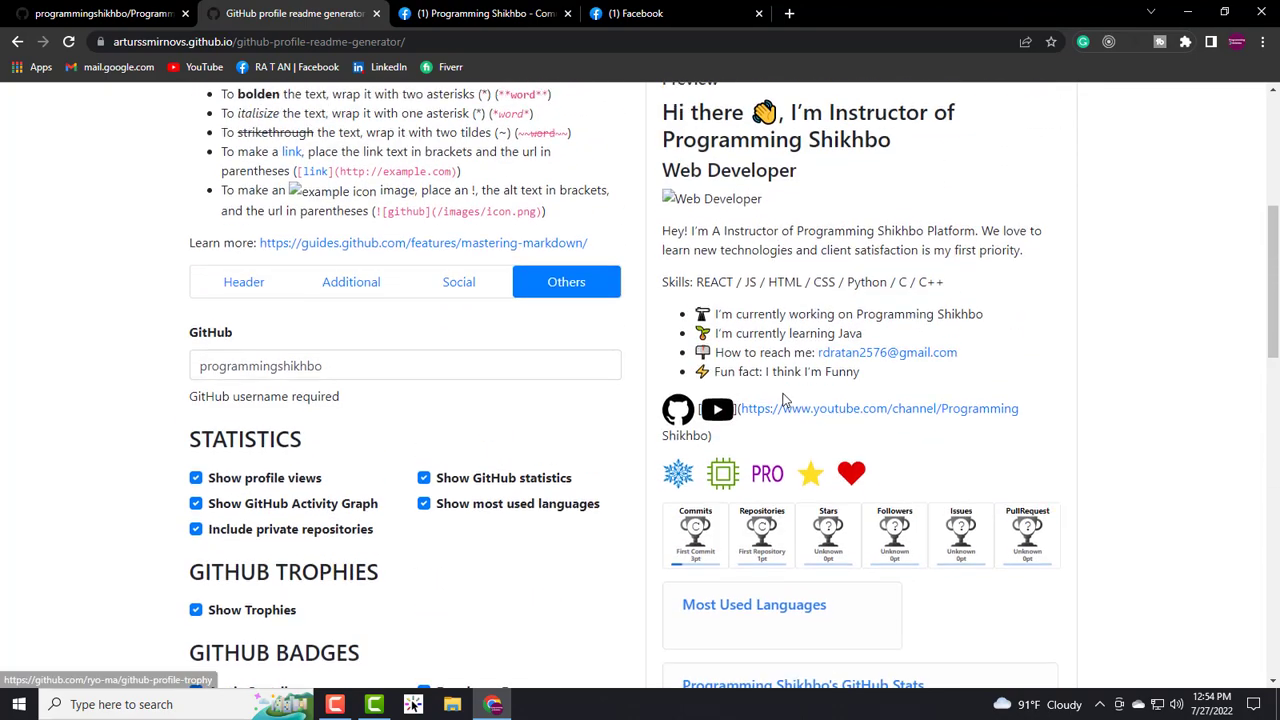
scroll(783, 400, "up", 2)
scroll(809, 330, "down", 2)
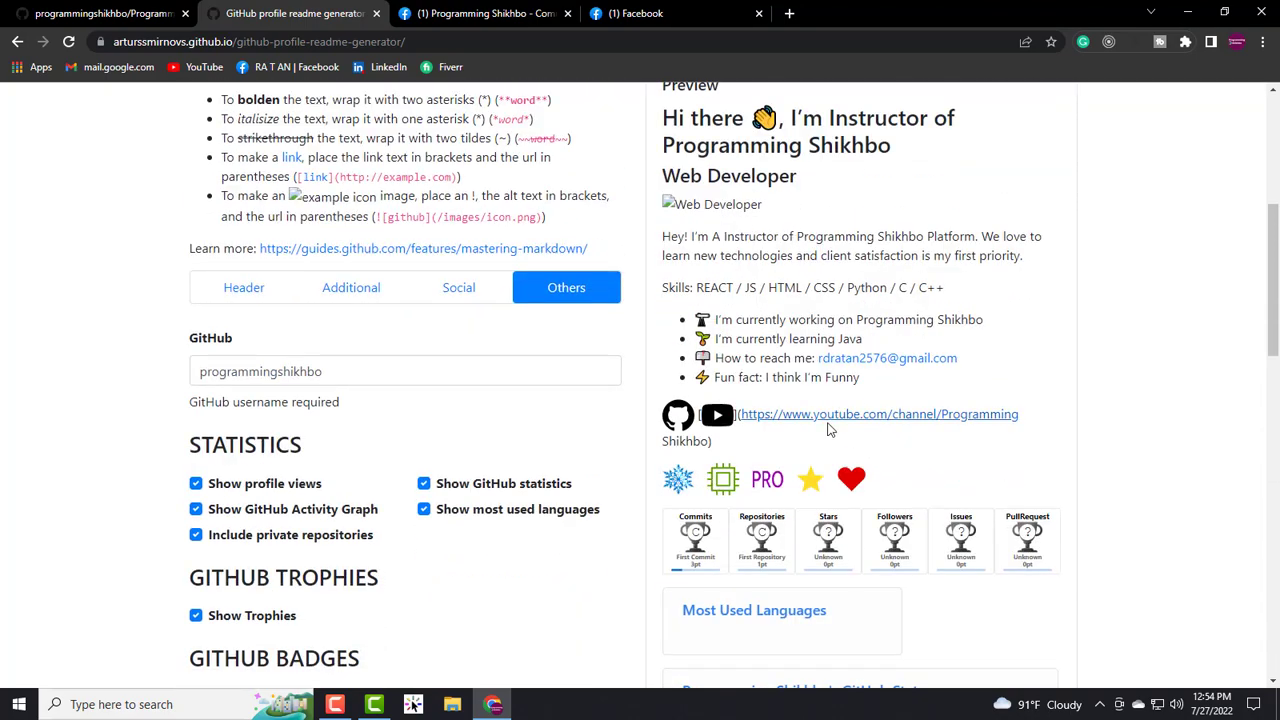
scroll(829, 425, "down", 7)
scroll(833, 463, "up", 3)
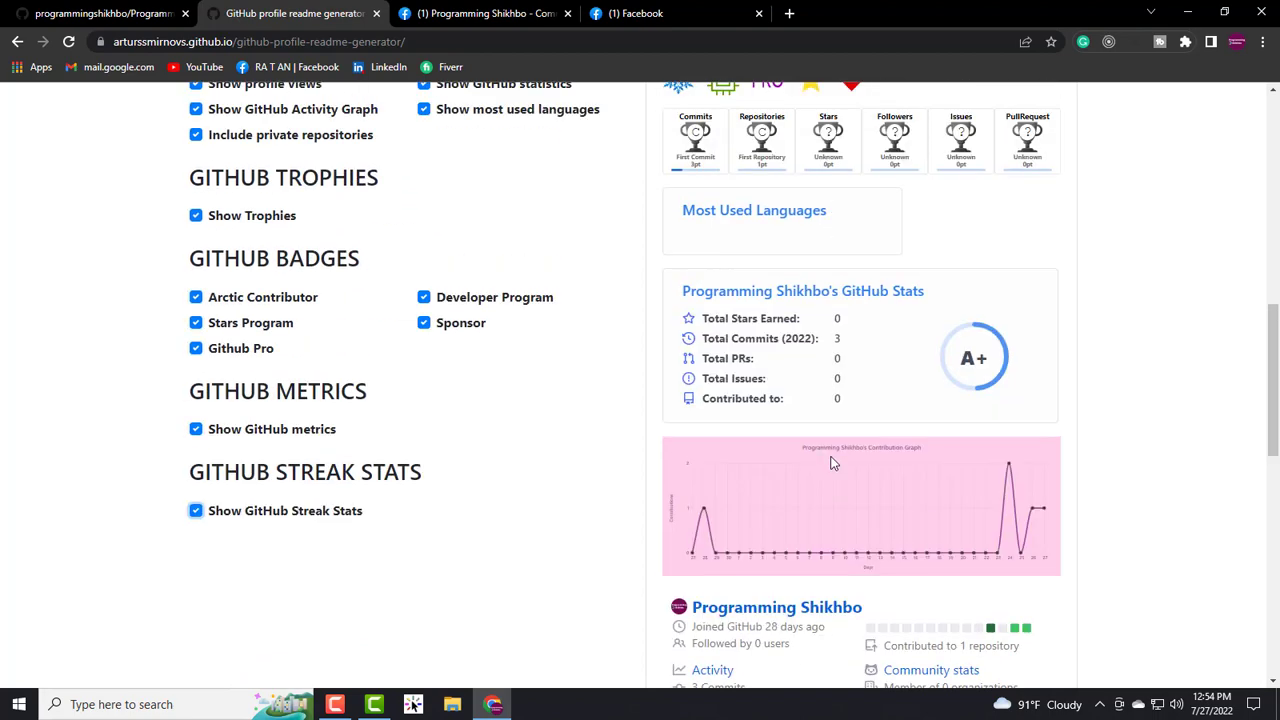
scroll(833, 463, "down", 6)
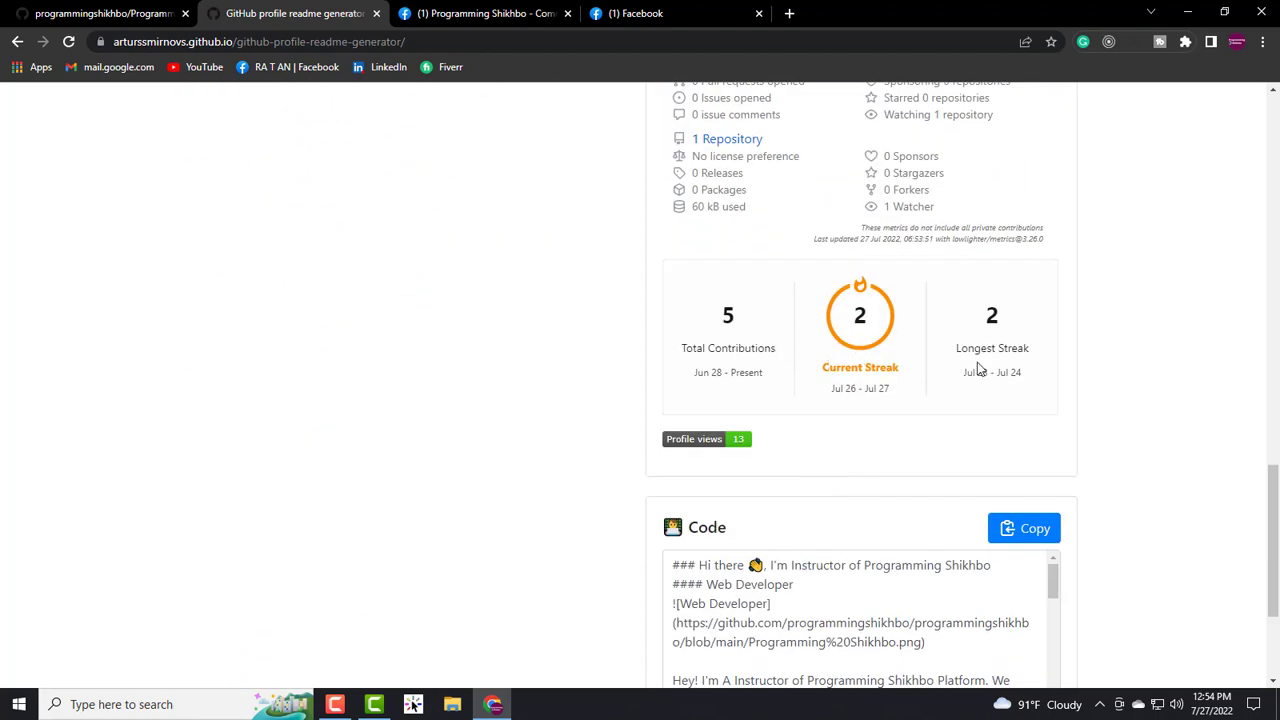
scroll(914, 400, "down", 2)
scroll(900, 306, "up", 3)
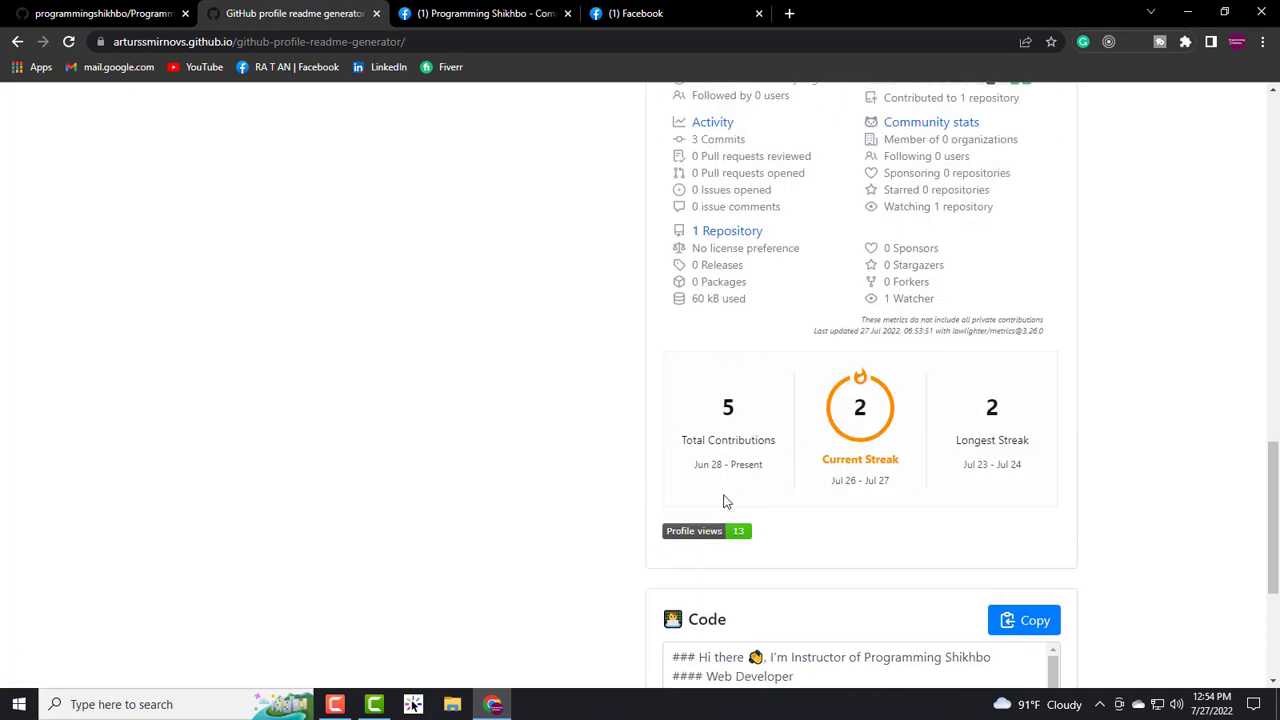
scroll(726, 501, "down", 2)
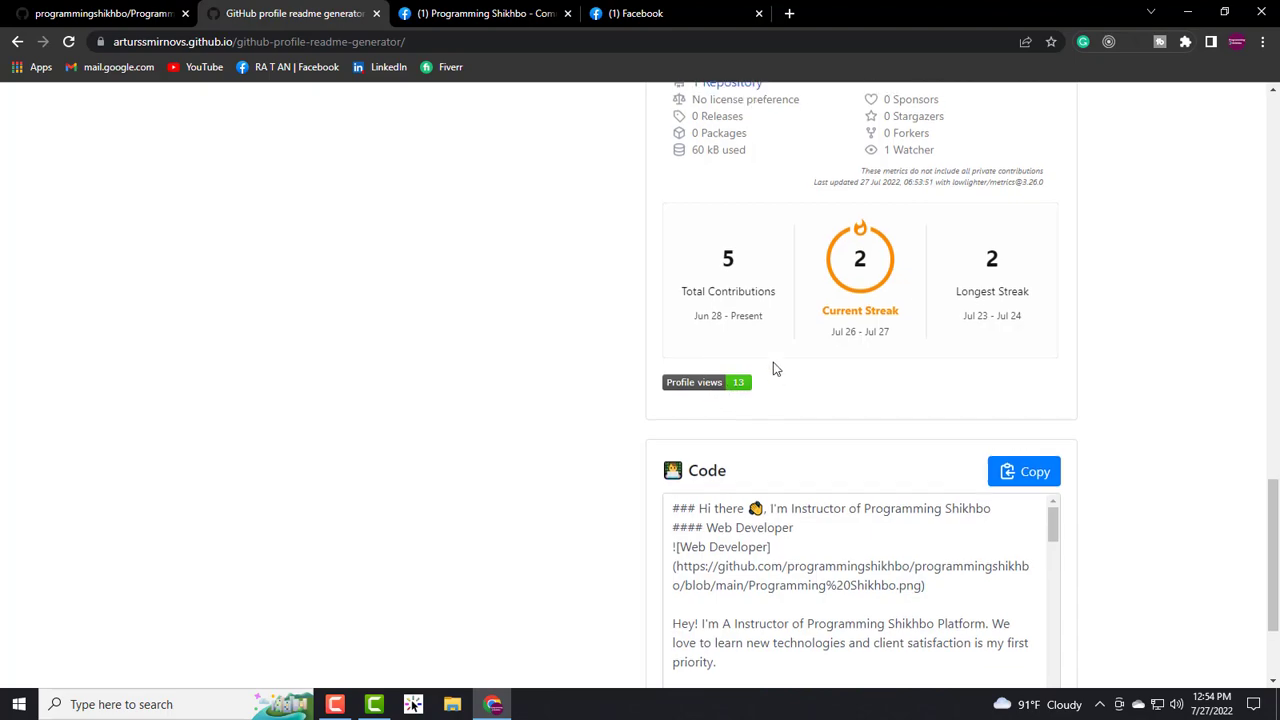
scroll(771, 366, "up", 8)
scroll(815, 403, "up", 7)
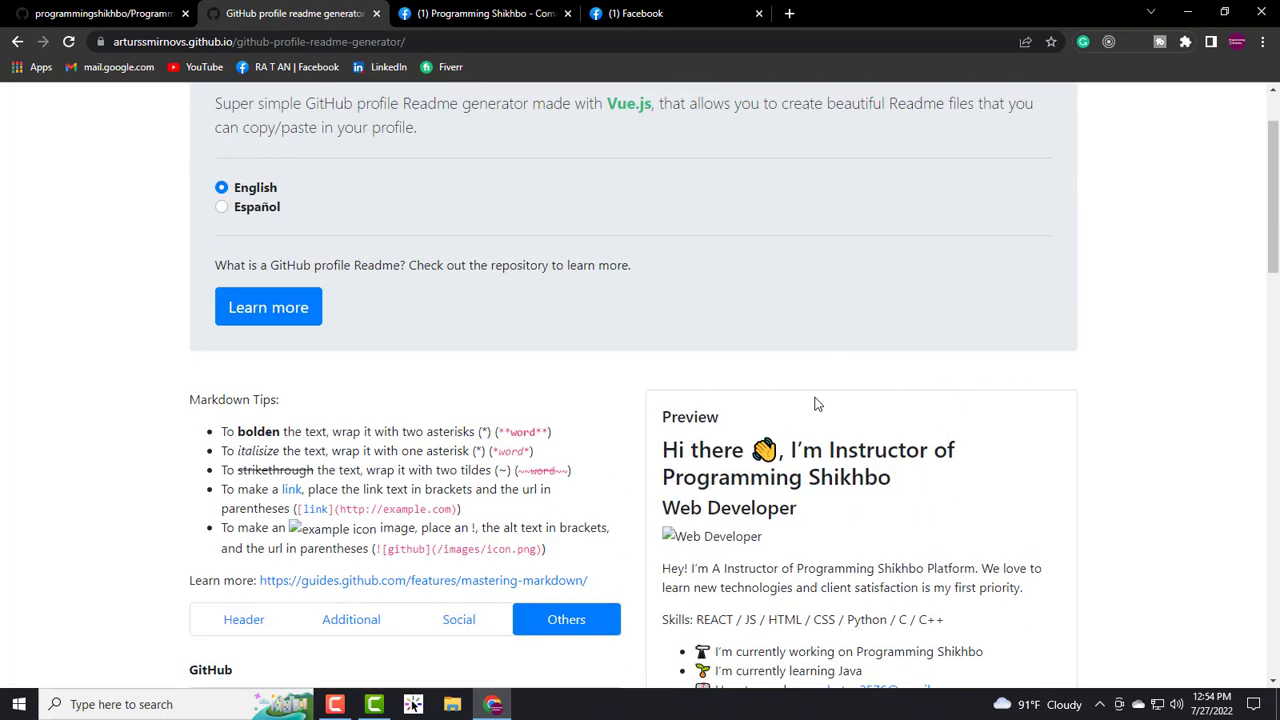
- Copy the generated readme markdown from the Code box
scroll(829, 440, "down", 9)
scroll(829, 440, "down", 10)
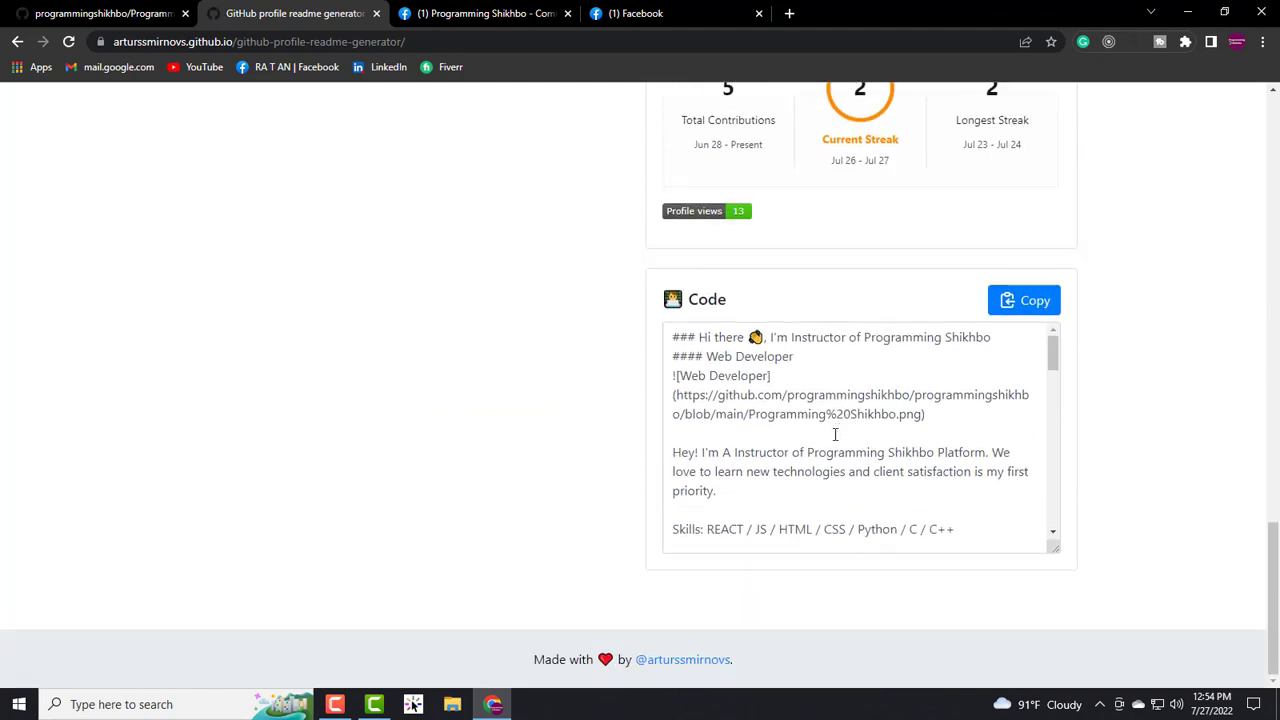
mouse_move(1053, 358)
left_mouse_down()
mouse_move(1046, 531)
mouse_move(1043, 347)
left_mouse_up()
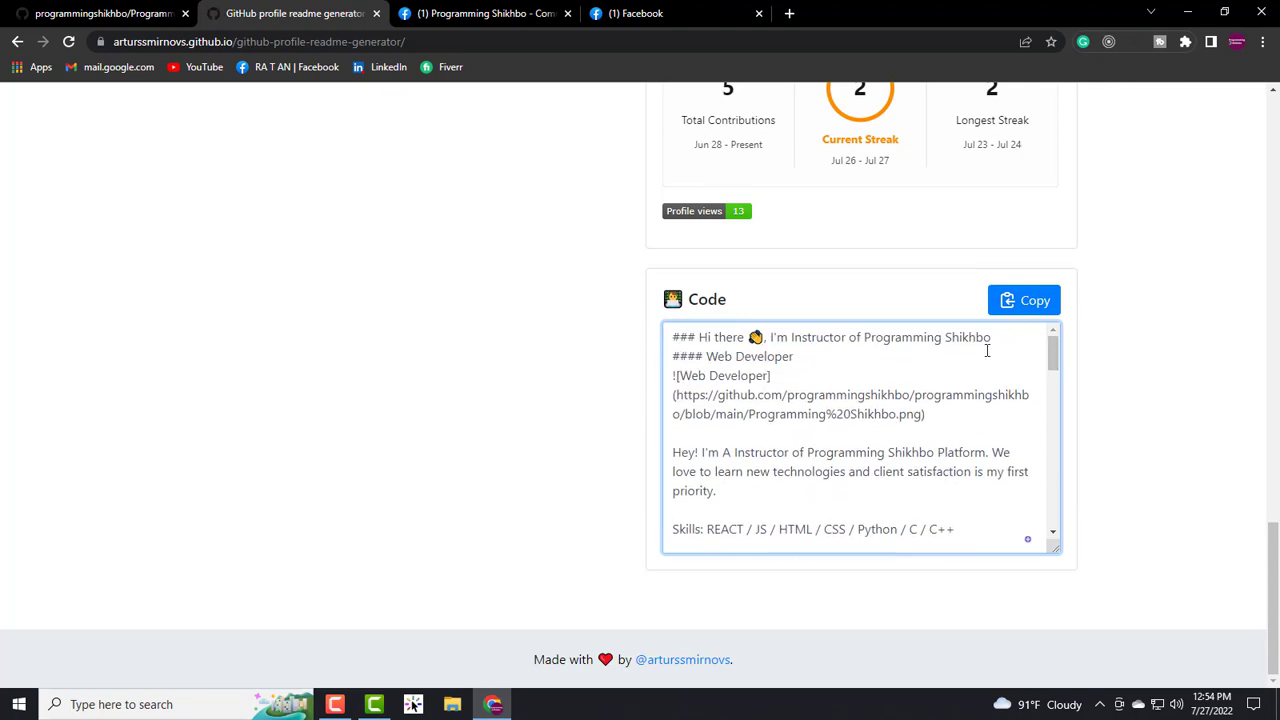
left_click(1021, 304)
left_click(1021, 304)
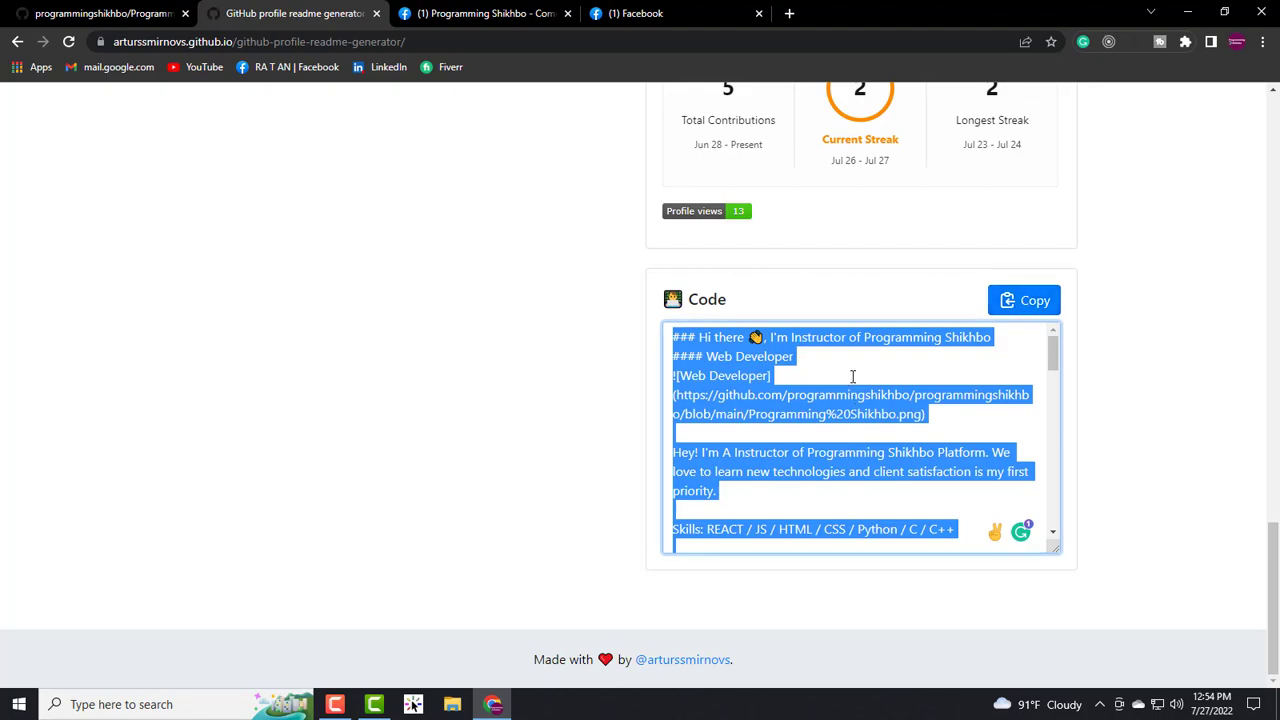
- Go back to the GitHub tab and open the account's profile page with its existing README
scroll(620, 395, "up", 15)
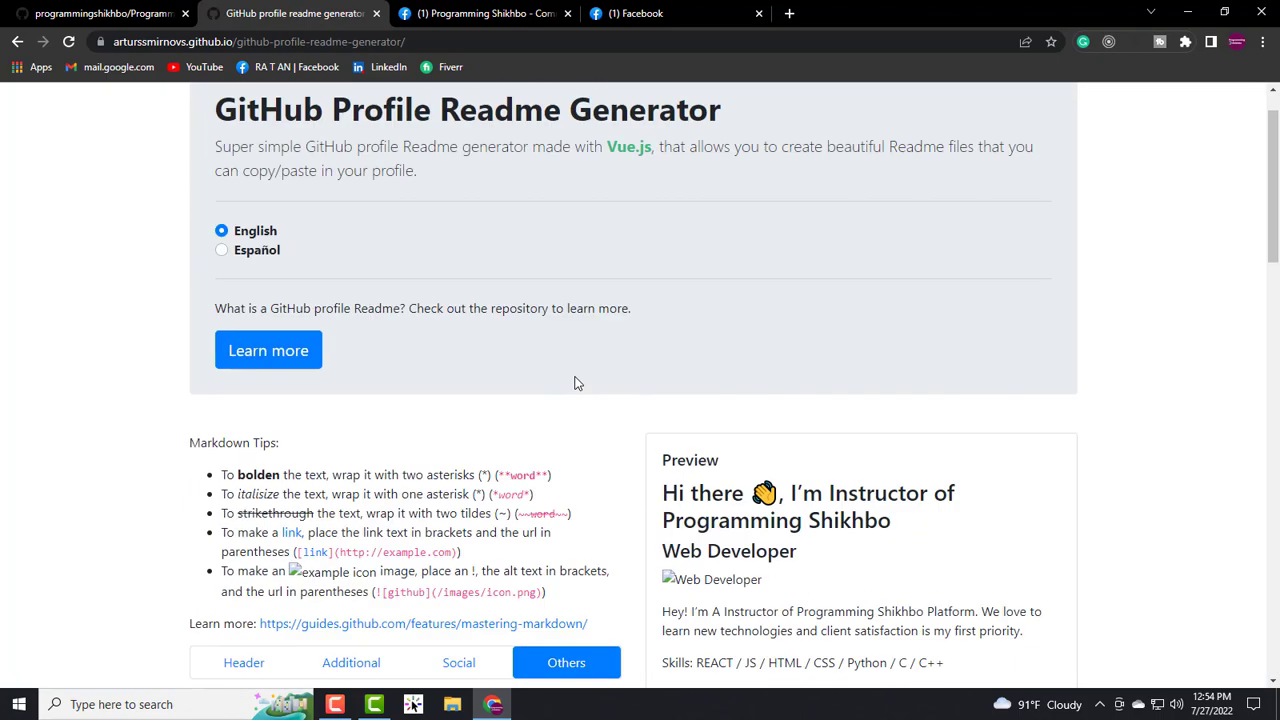
scroll(575, 383, "up", 1)
key("ctrl+shift+Tab")
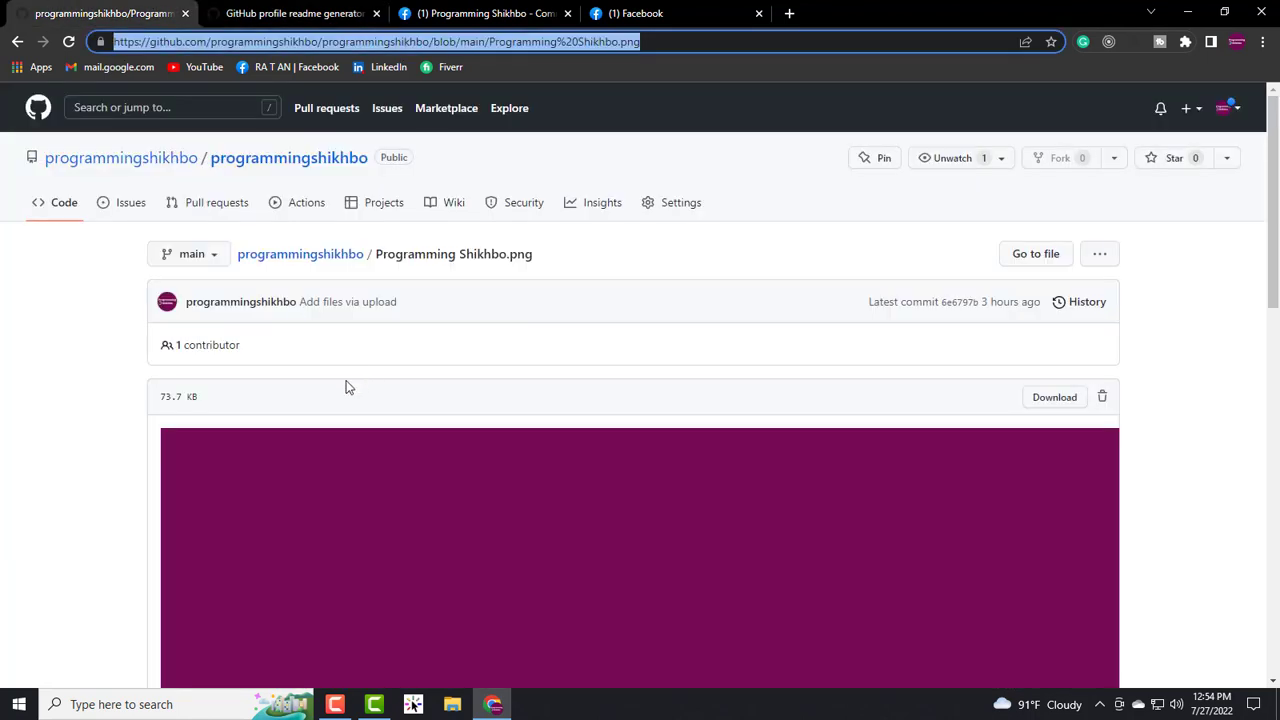
left_click(101, 166)
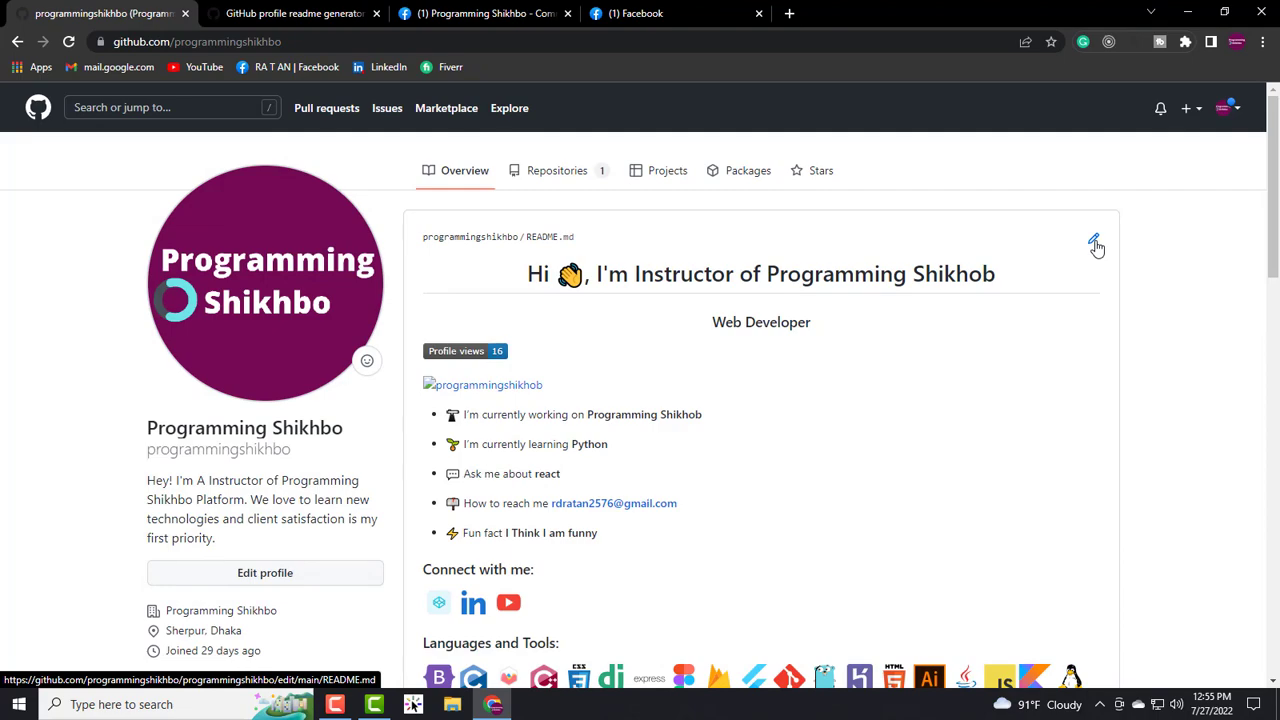
- Open README.md in GitHub's editor and delete all of its old content
left_click(1095, 245)
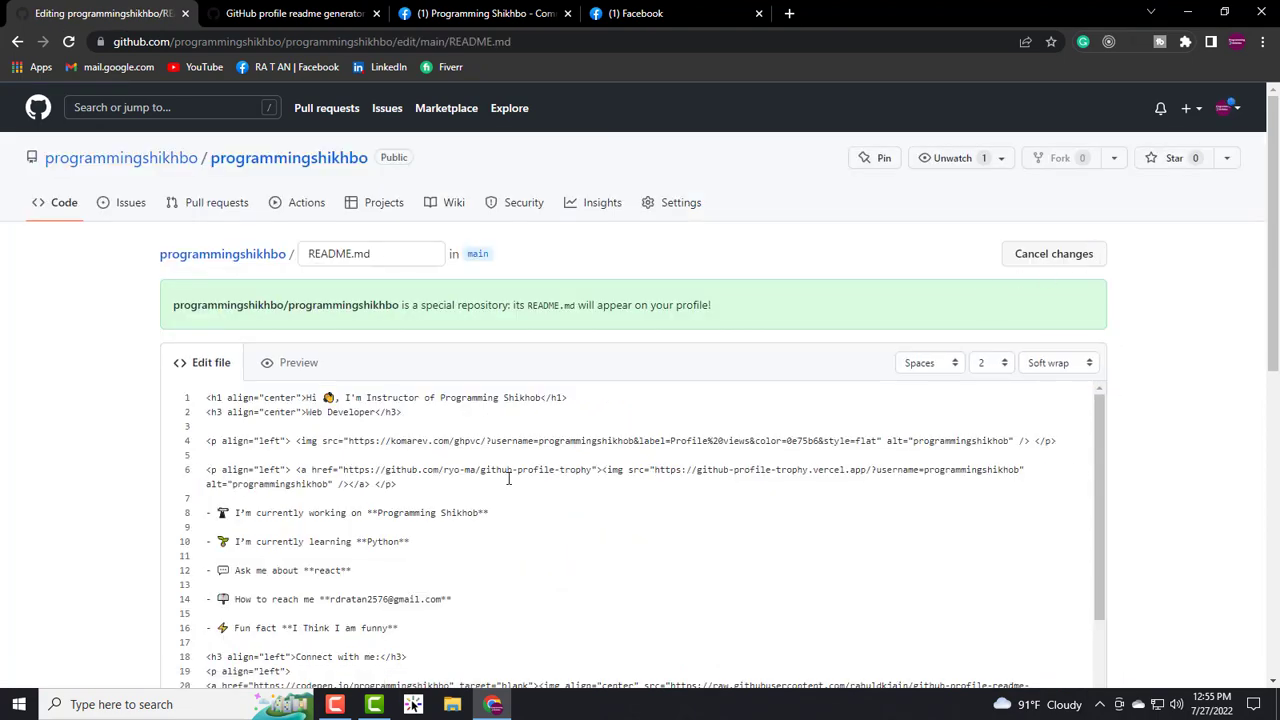
scroll(508, 479, "down", 10)
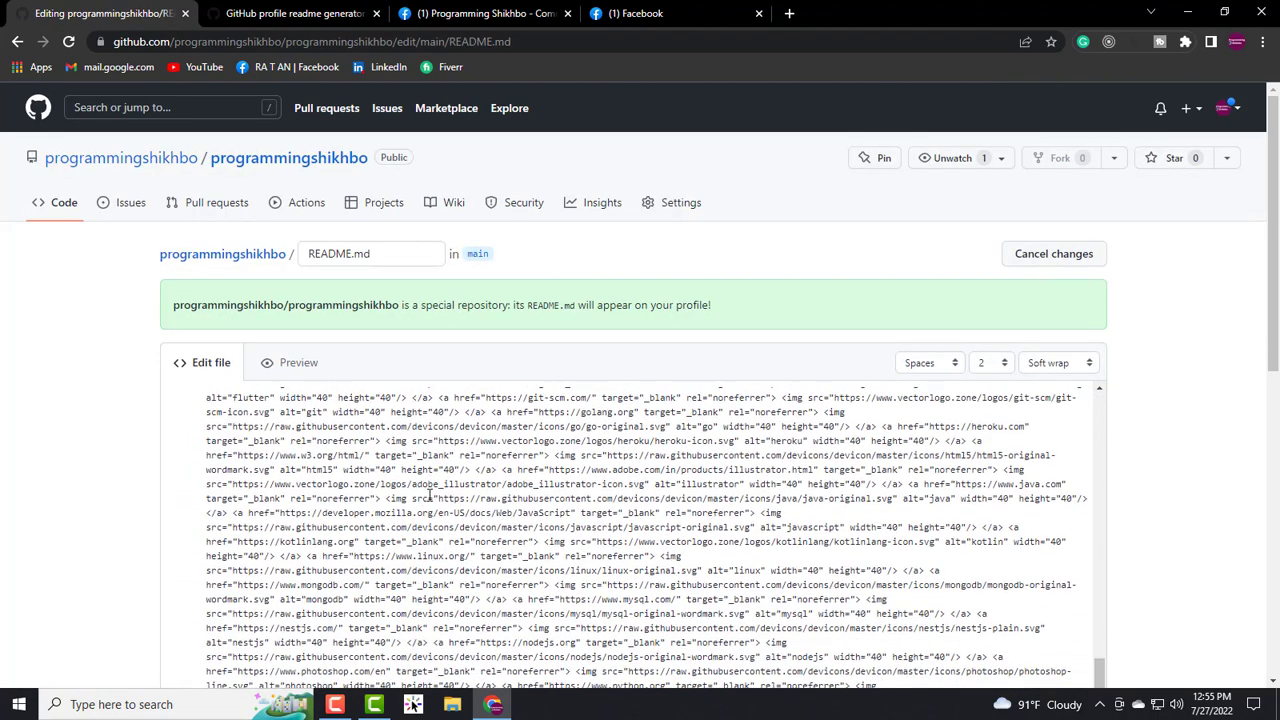
scroll(350, 512, "up", 10)
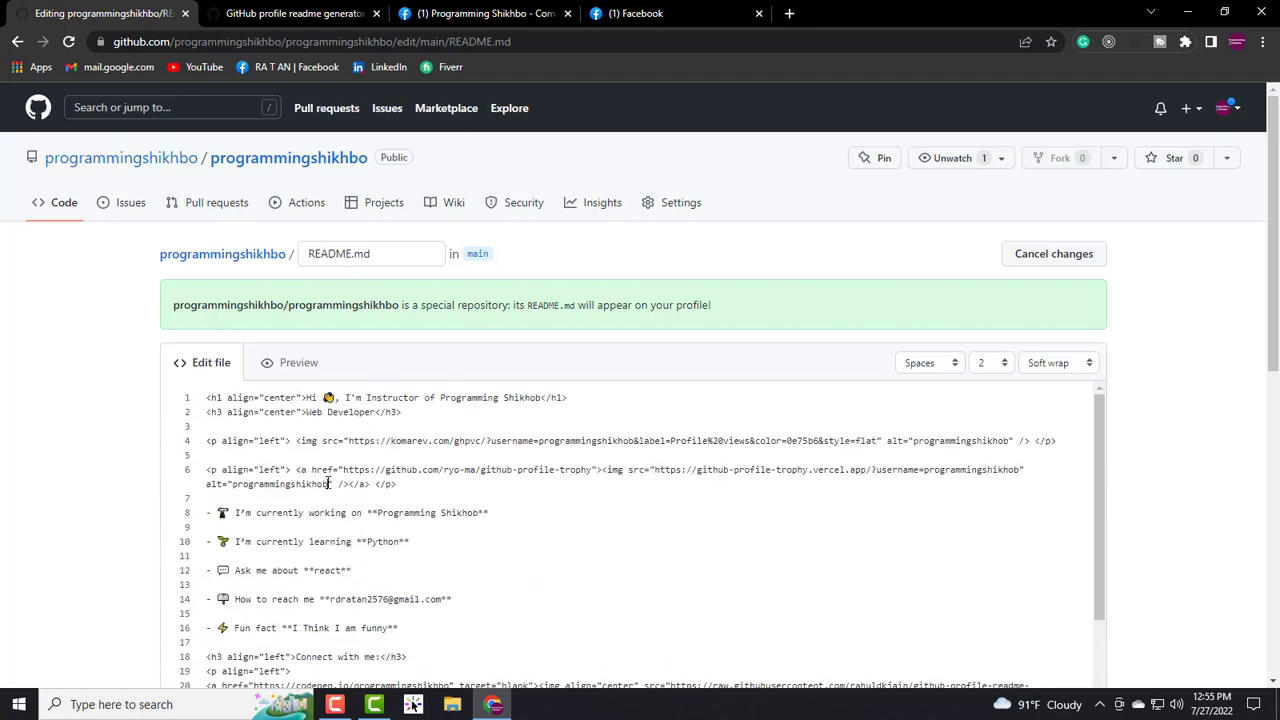
key("ctrl+a")
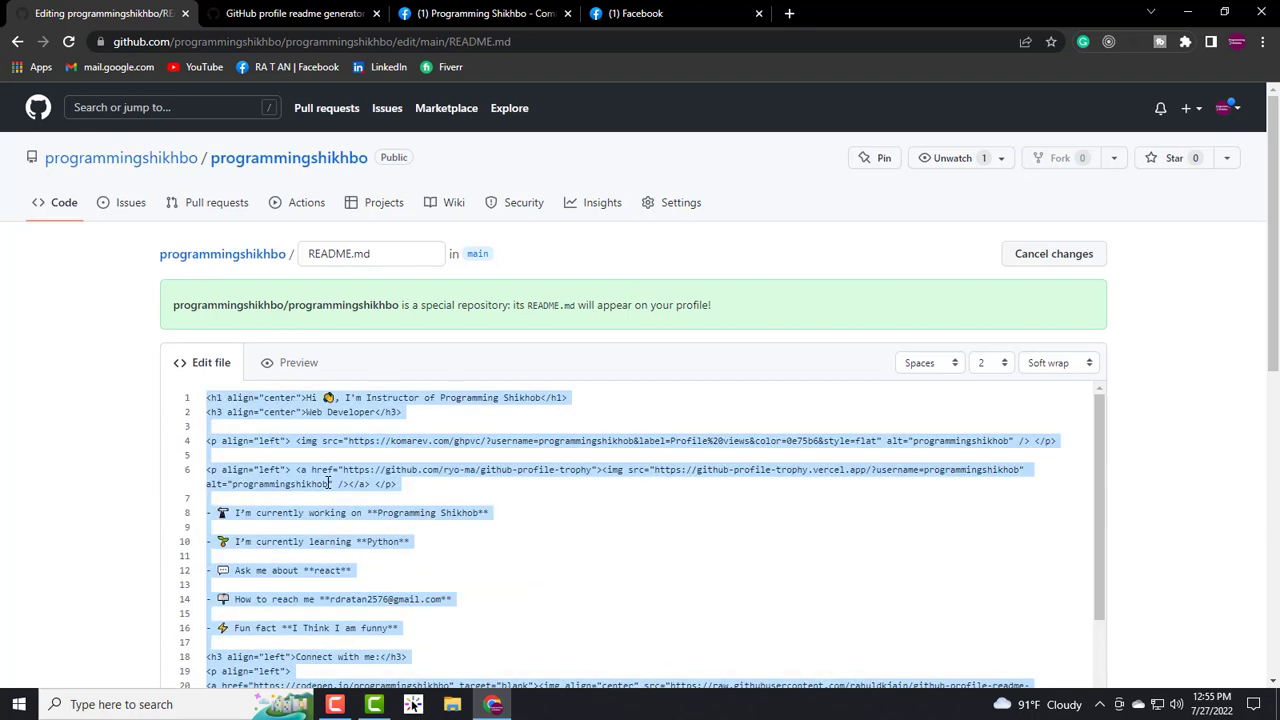
key("BackSpace")
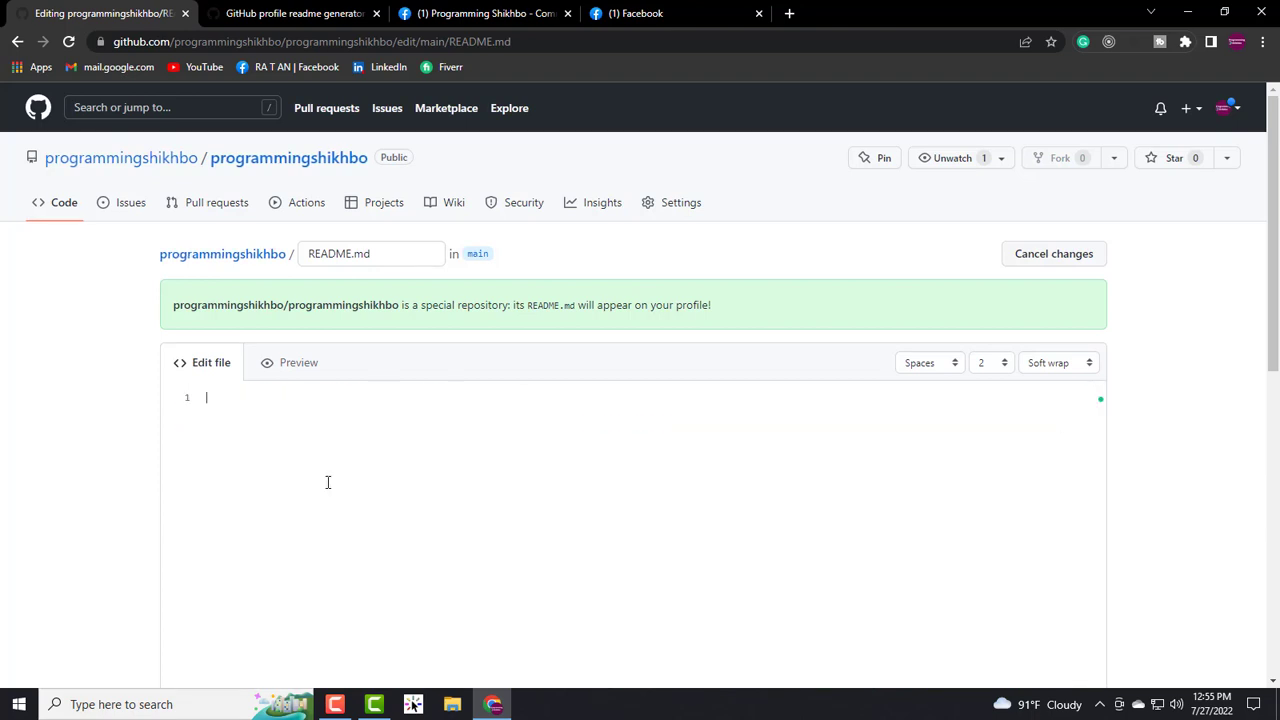
- Copy the generated markdown again from the readme generator
left_click(300, 13)
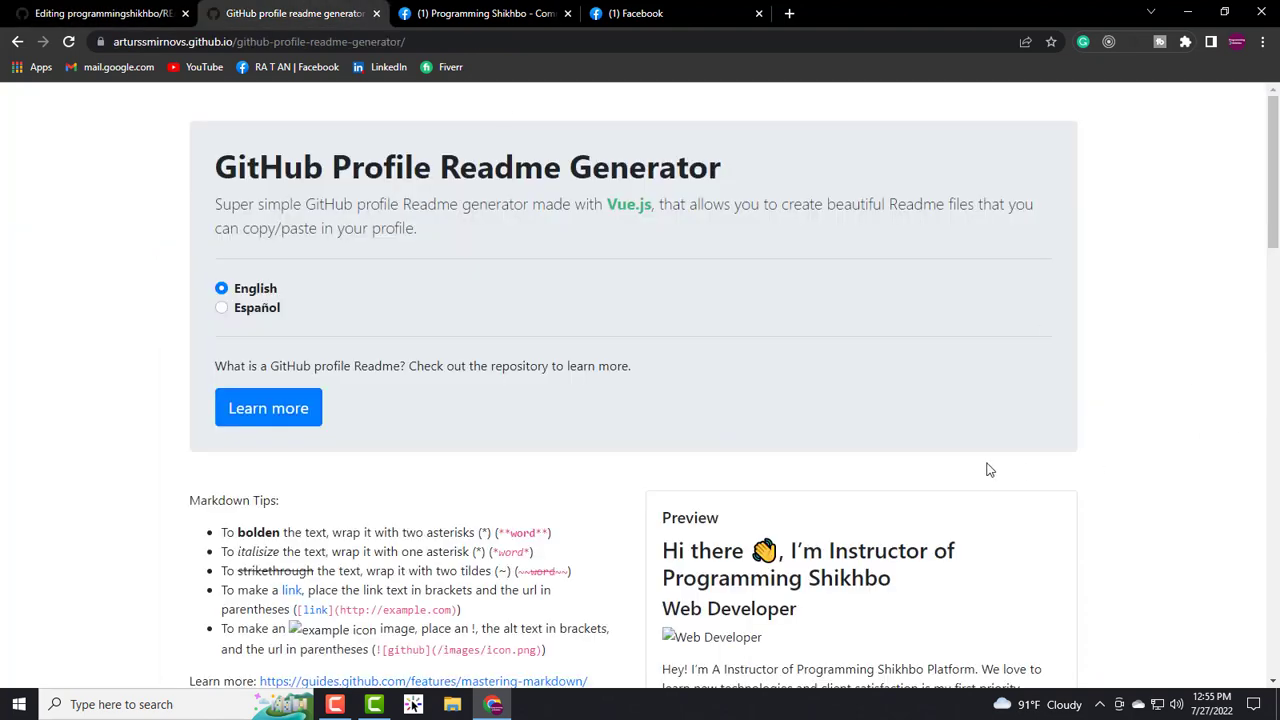
scroll(989, 469, "down", 10)
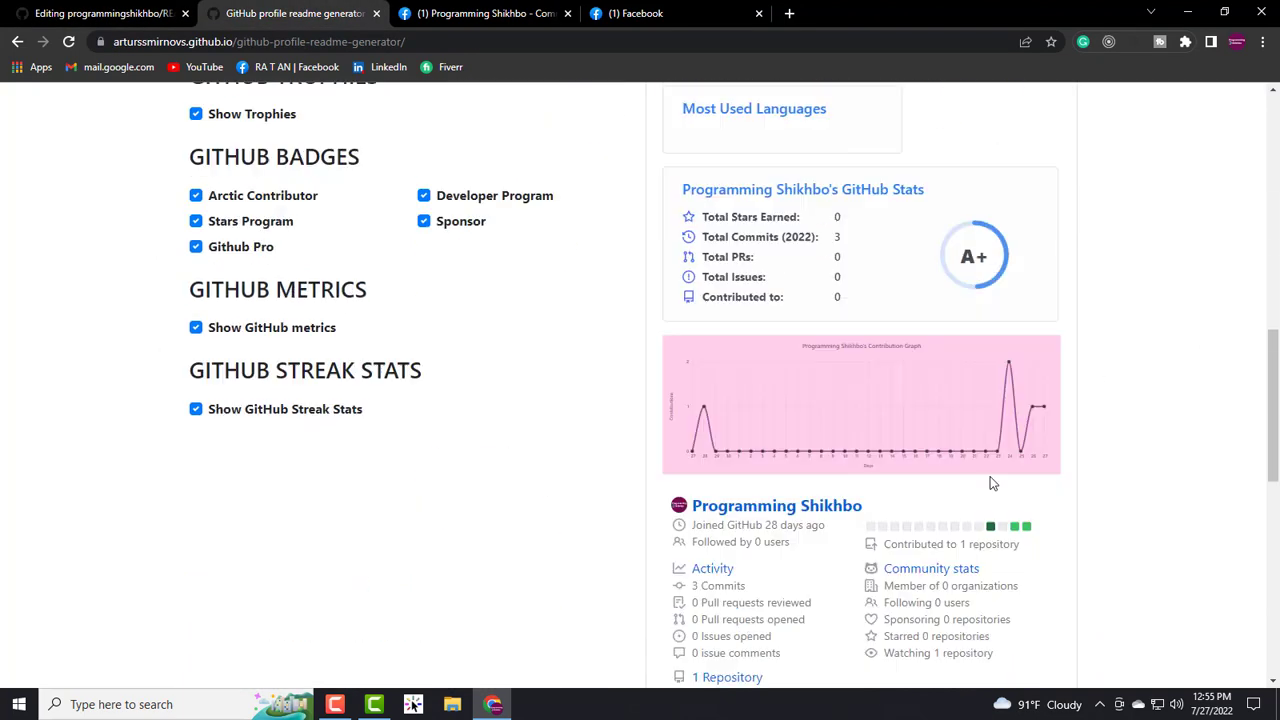
scroll(991, 483, "down", 5)
left_click(1025, 563)
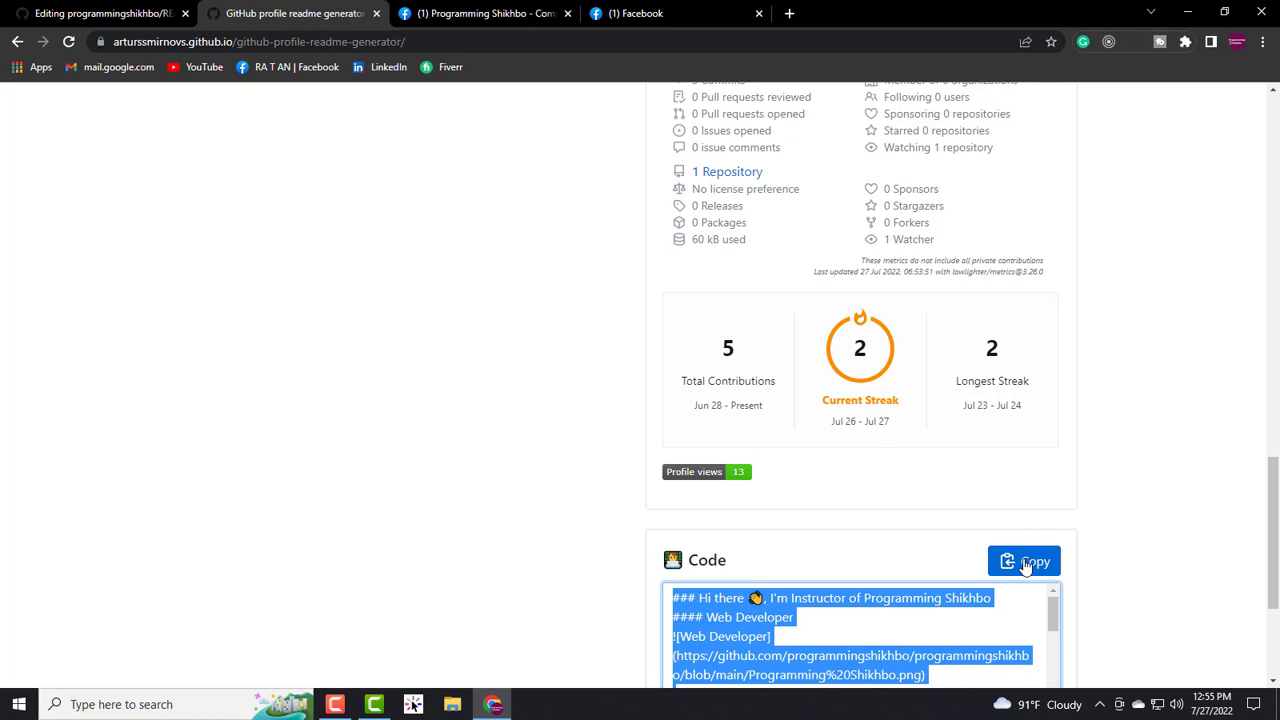
- Paste the markdown into the empty README.md editor and commit it to the main branch
left_click(6, 8)
right_click(239, 406)
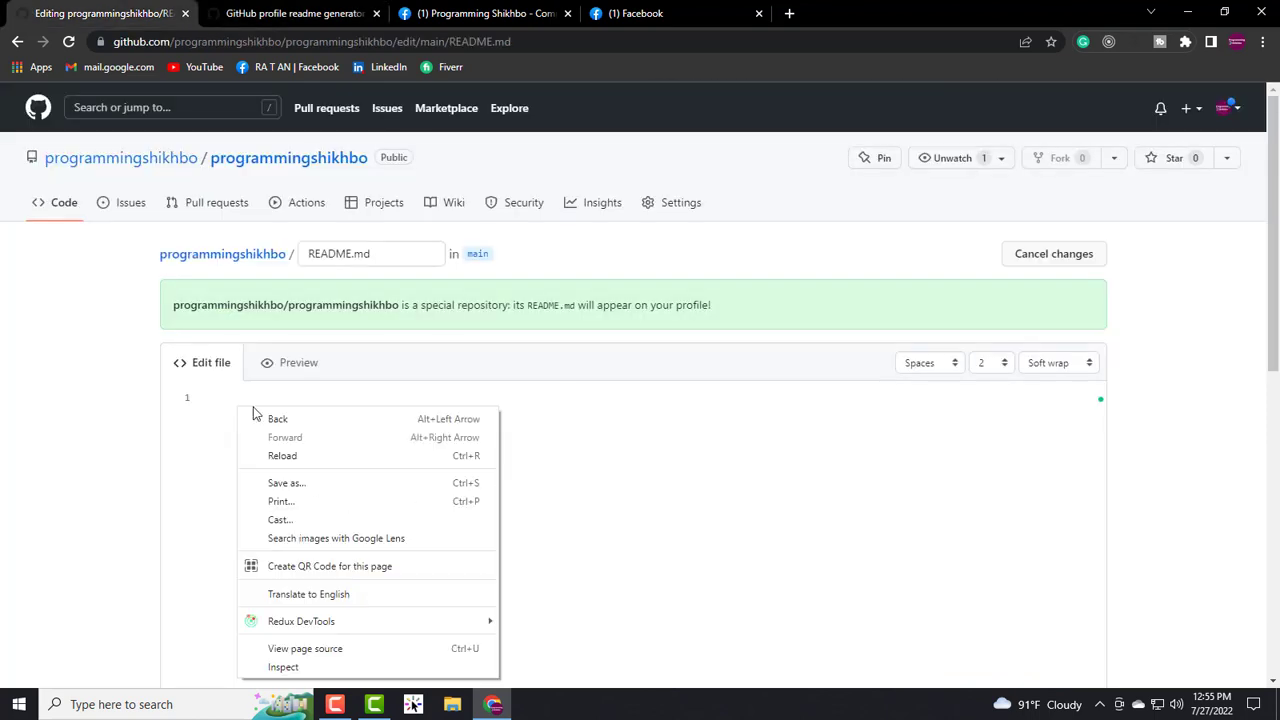
left_click(226, 398)
right_click(225, 400)
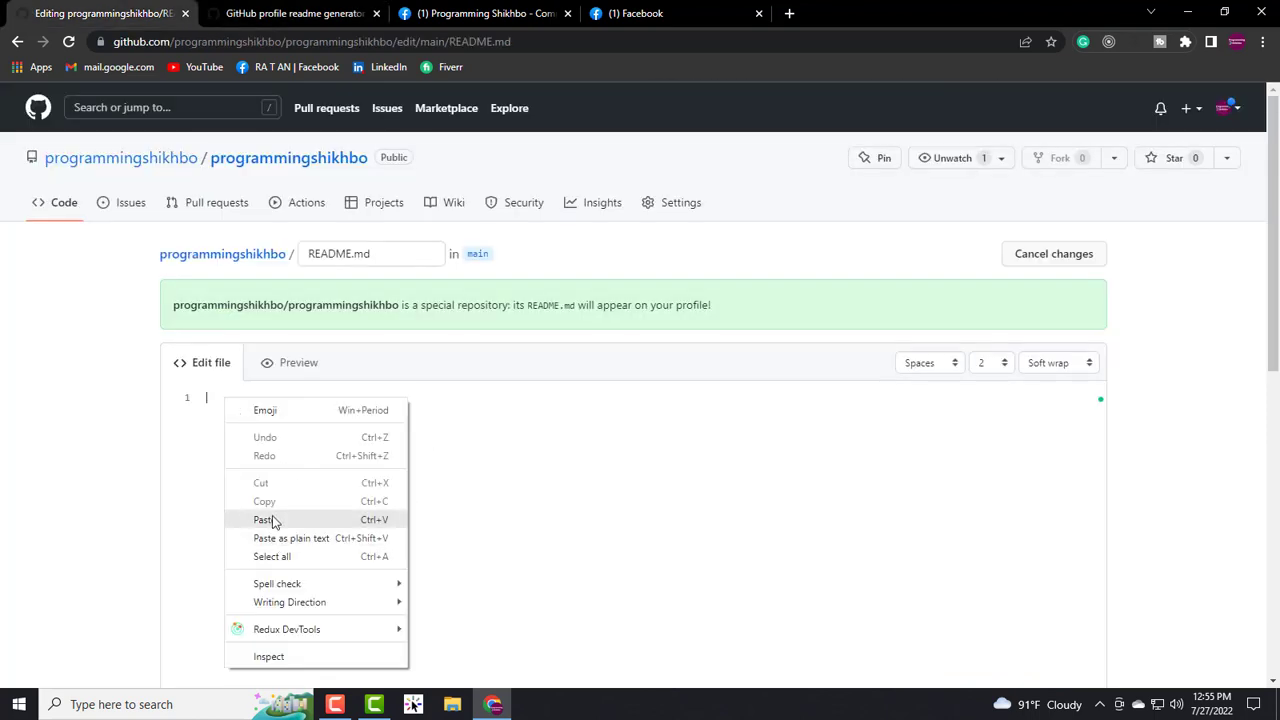
left_click(206, 398)
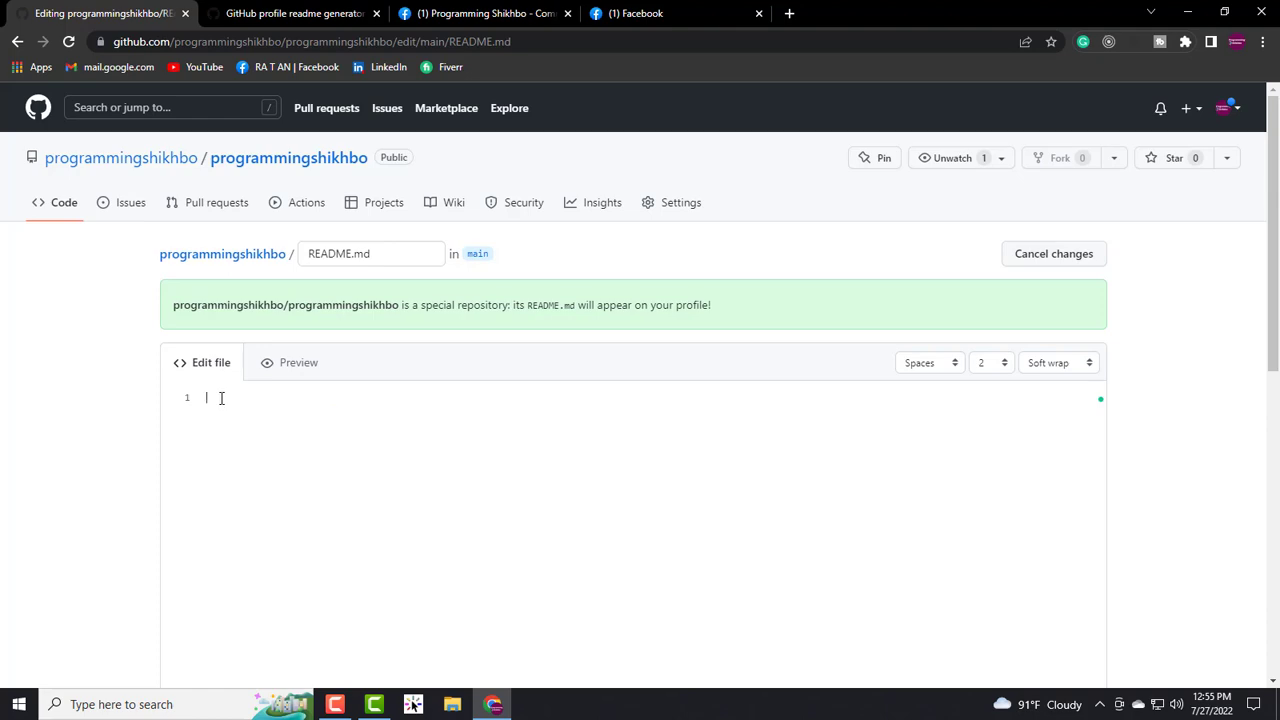
key("ctrl+v")
scroll(491, 423, "up", 4)
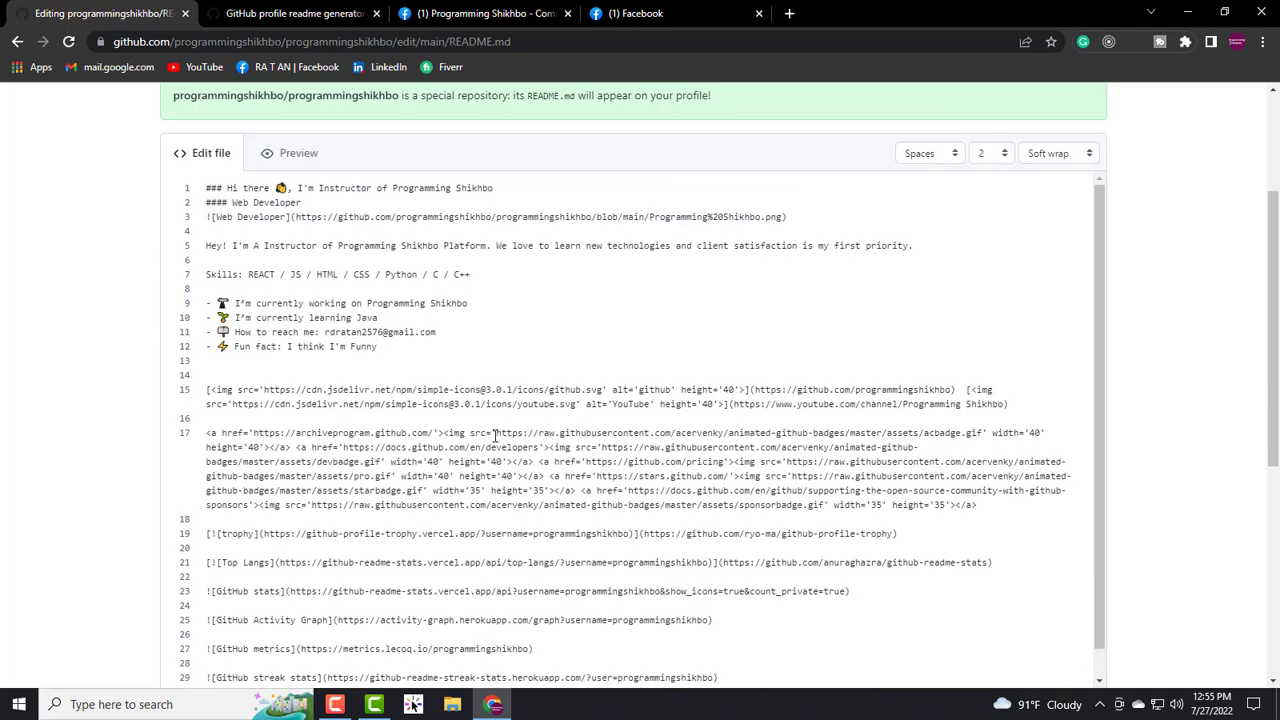
scroll(494, 438, "down", 10)
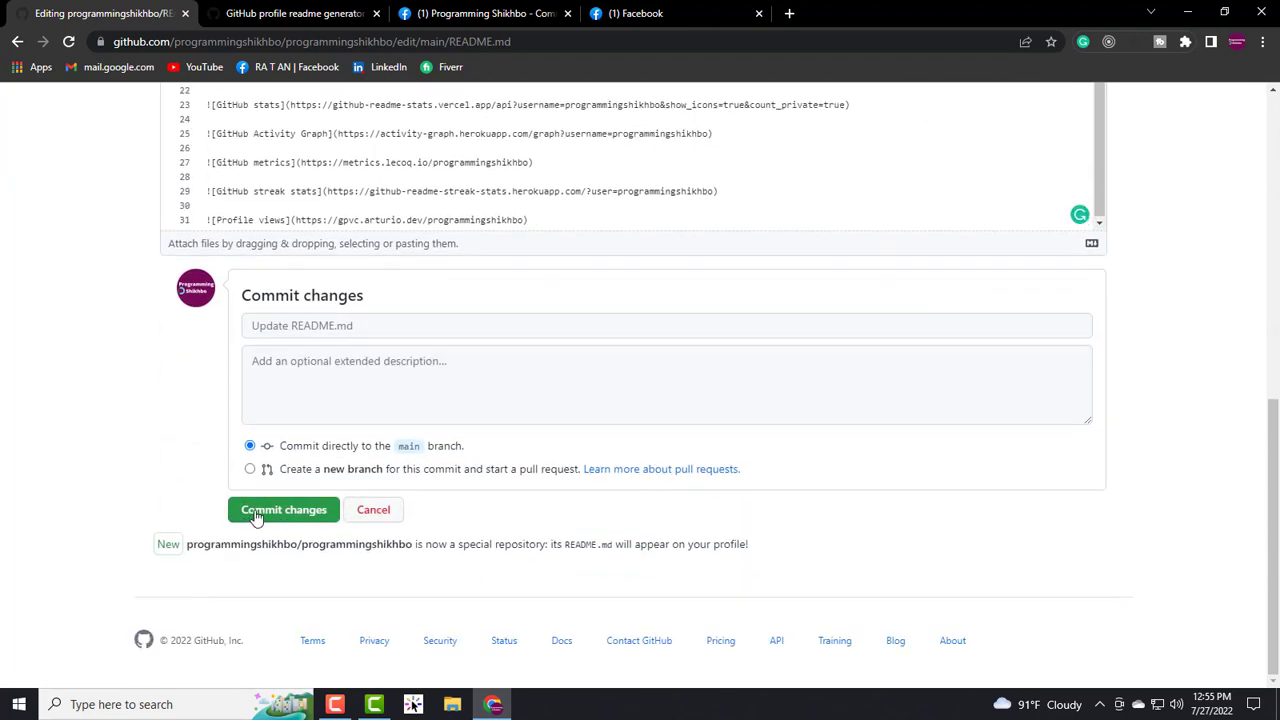
left_click(280, 513)
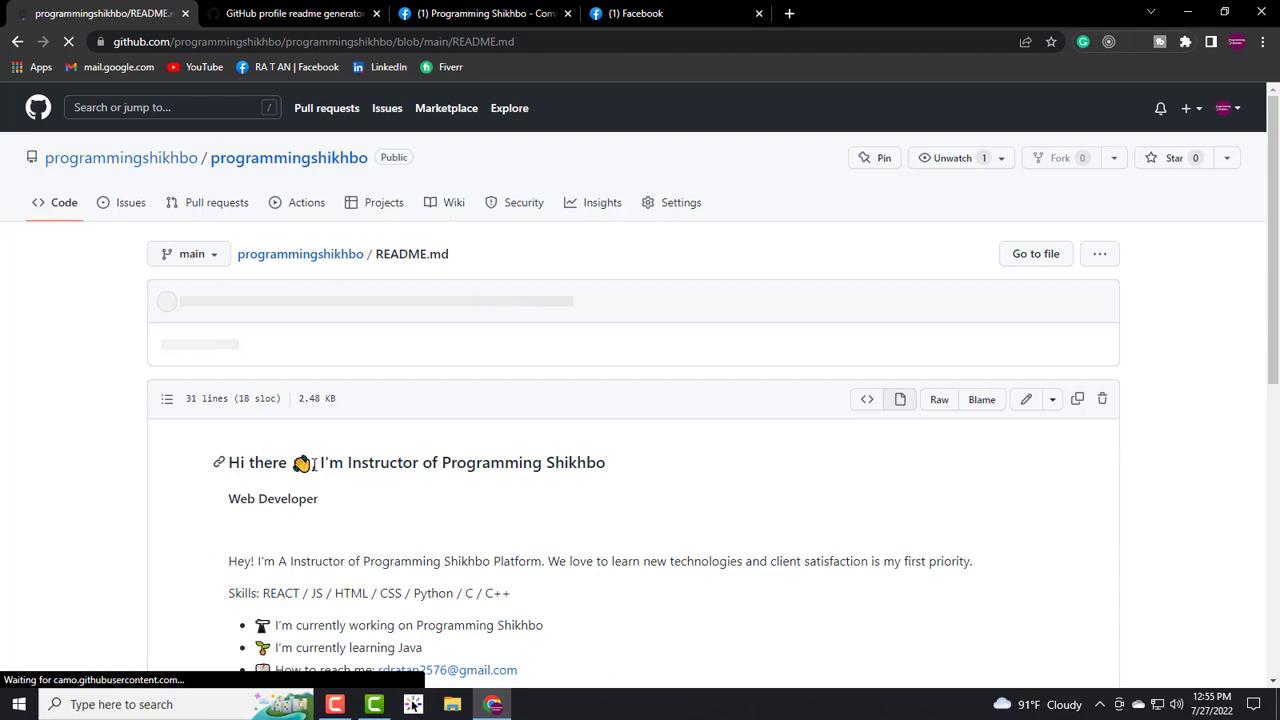
- Scroll the saved README, glance at the generator tab, and return to README.md
scroll(397, 434, "down", 2)
scroll(414, 437, "down", 3)
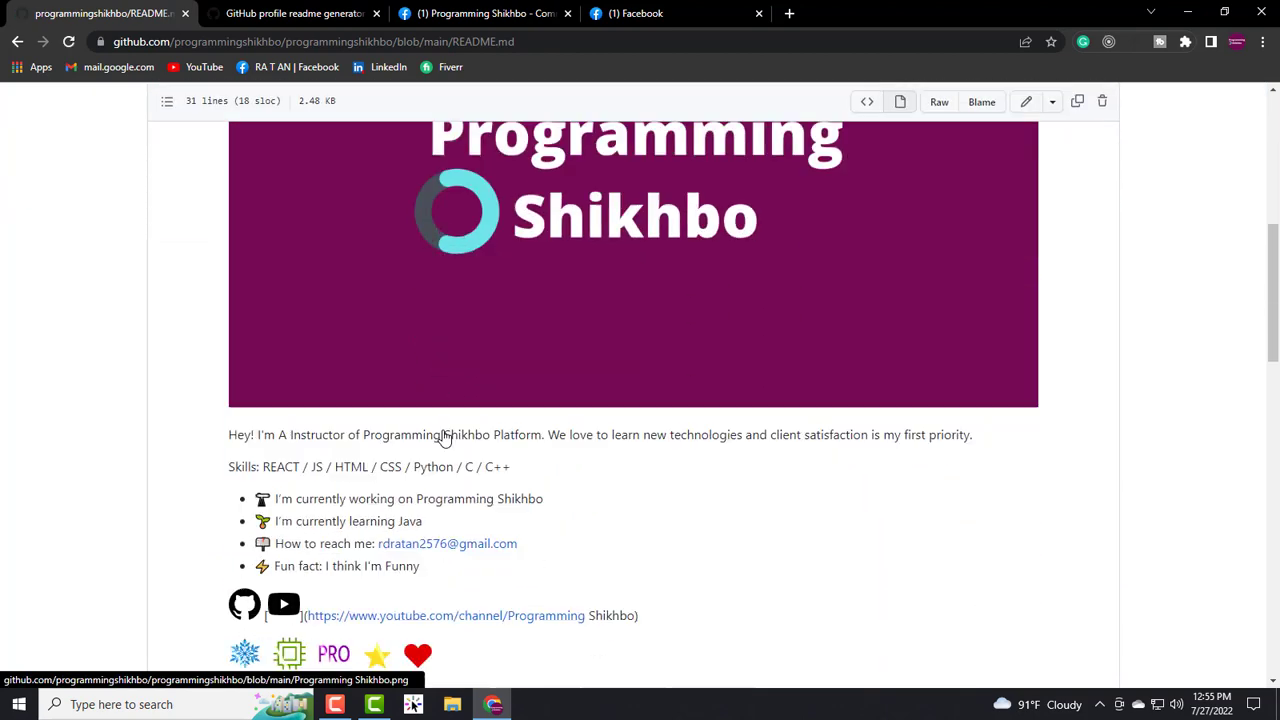
scroll(443, 434, "up", 2)
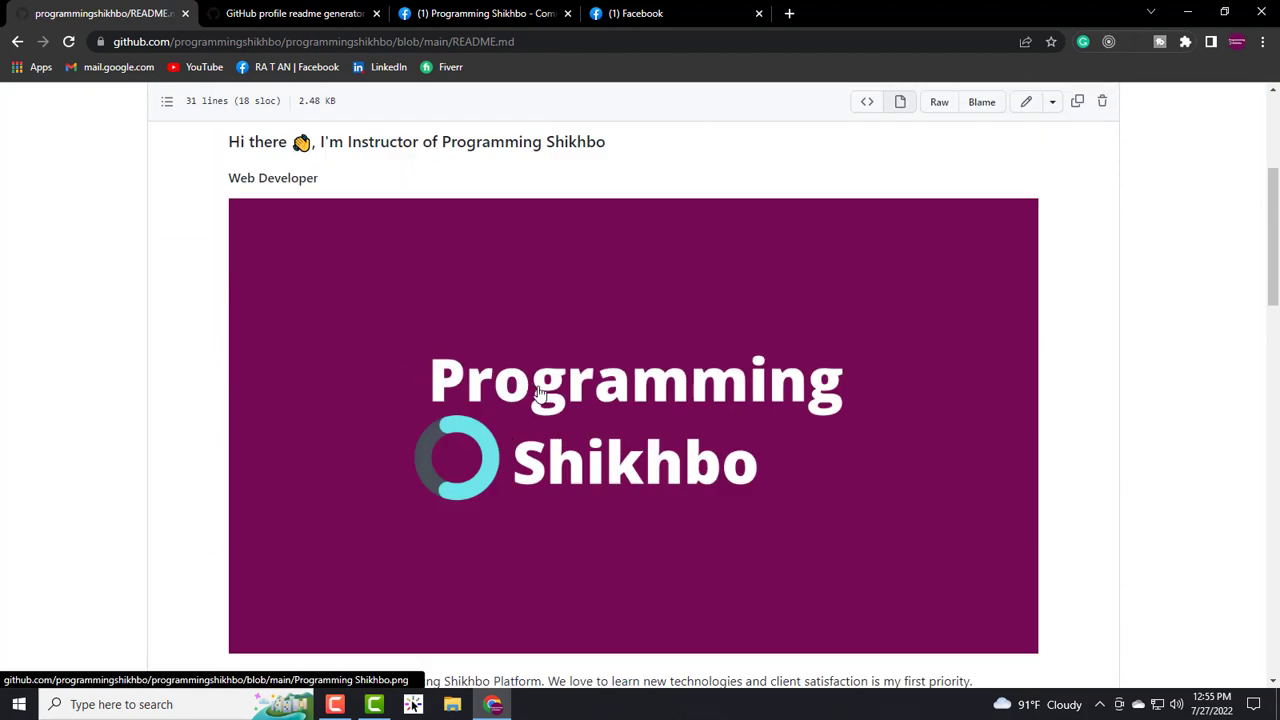
left_click(326, 7)
scroll(1022, 340, "up", 10)
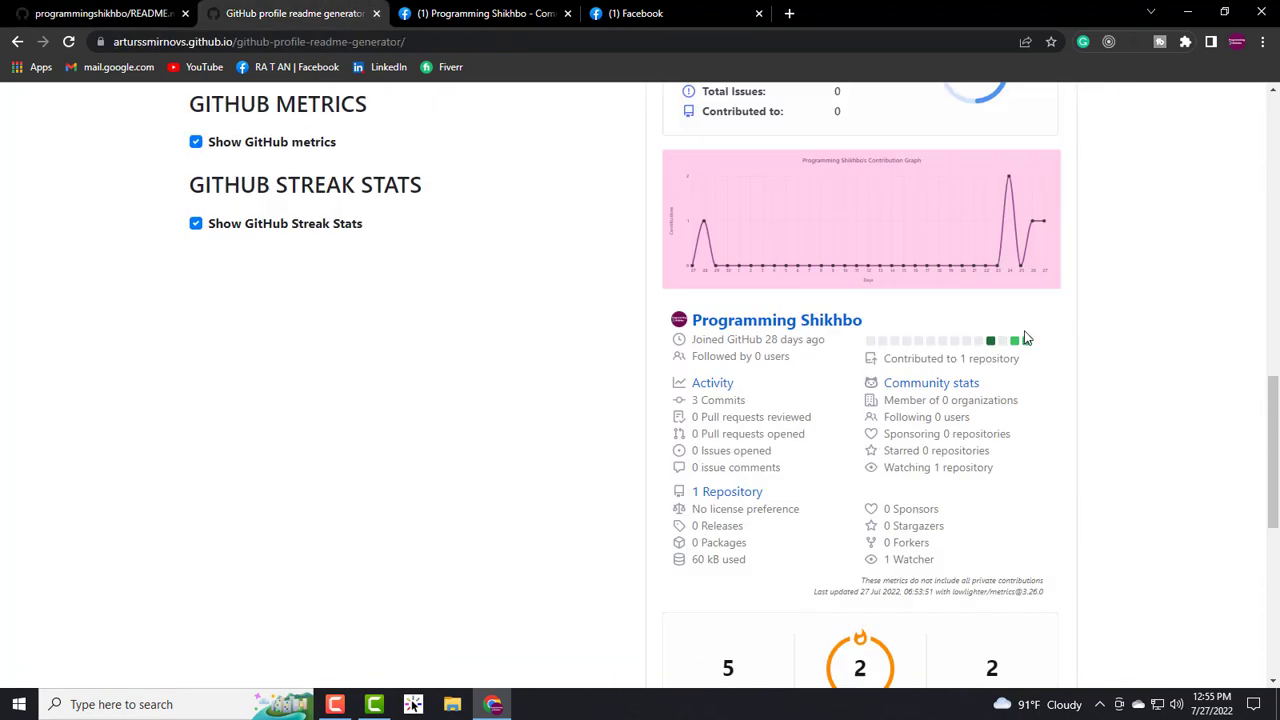
scroll(1022, 340, "up", 4)
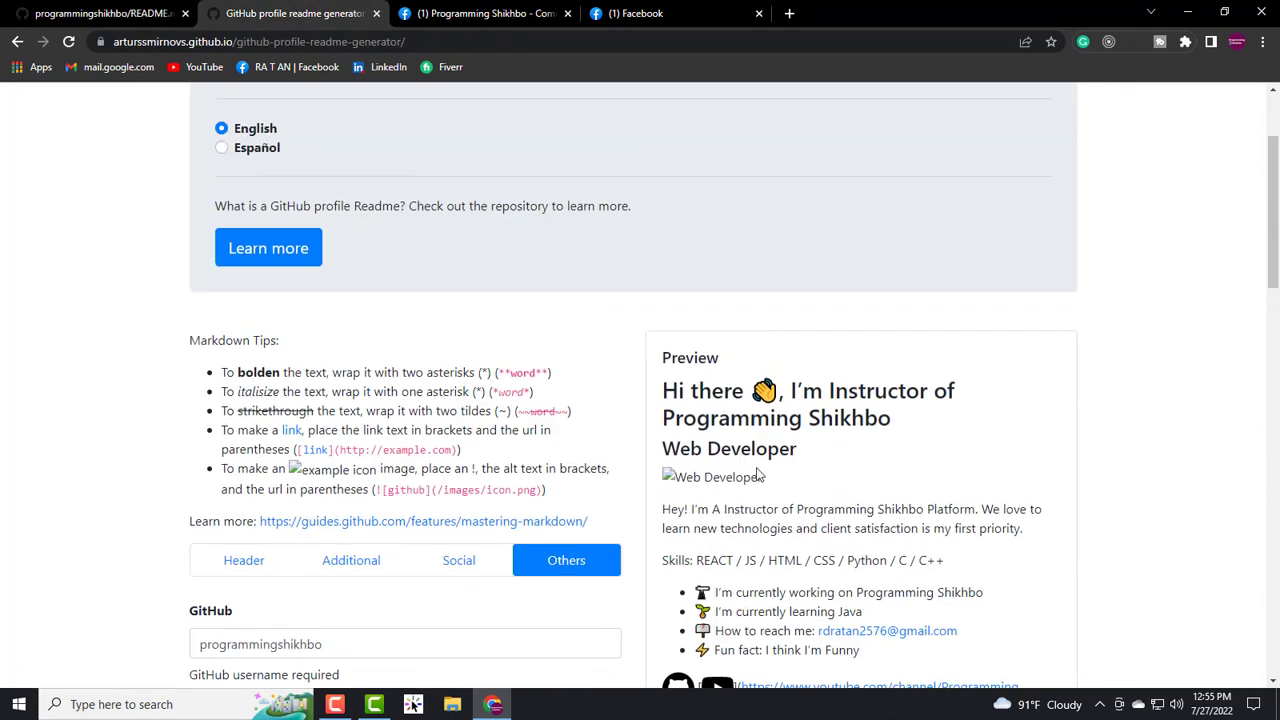
left_click(102, 13)
- Select the Web Developer and Skills lines of the rendered README to inspect them
scroll(594, 397, "up", 2)
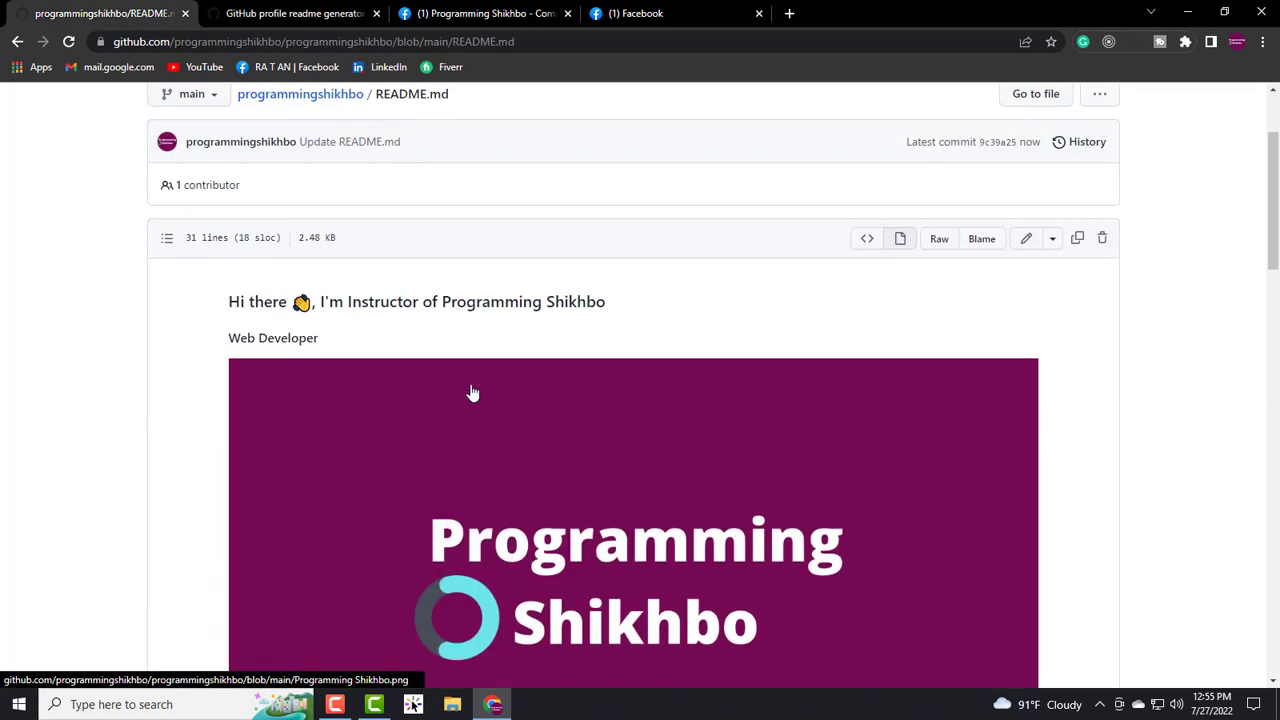
left_click_drag(620, 306, 229, 306)
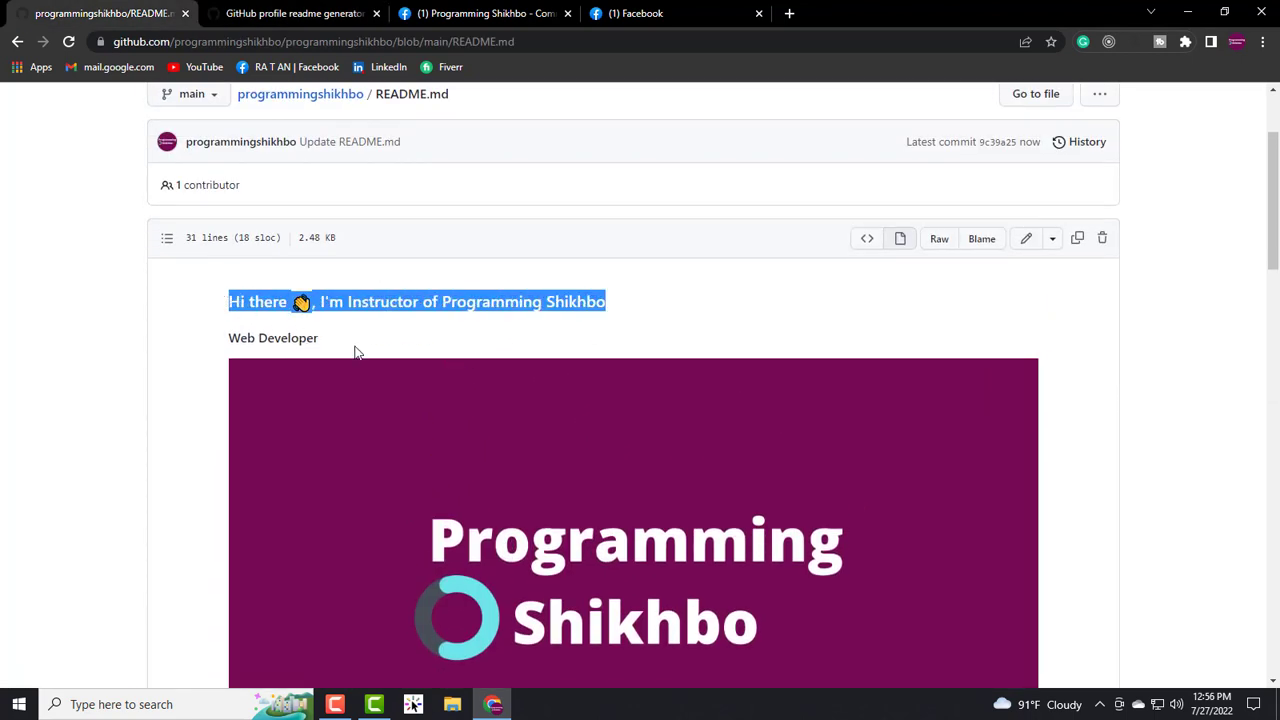
left_click_drag(356, 348, 217, 337)
left_click(434, 350)
scroll(570, 415, "down", 1)
scroll(560, 417, "down", 2)
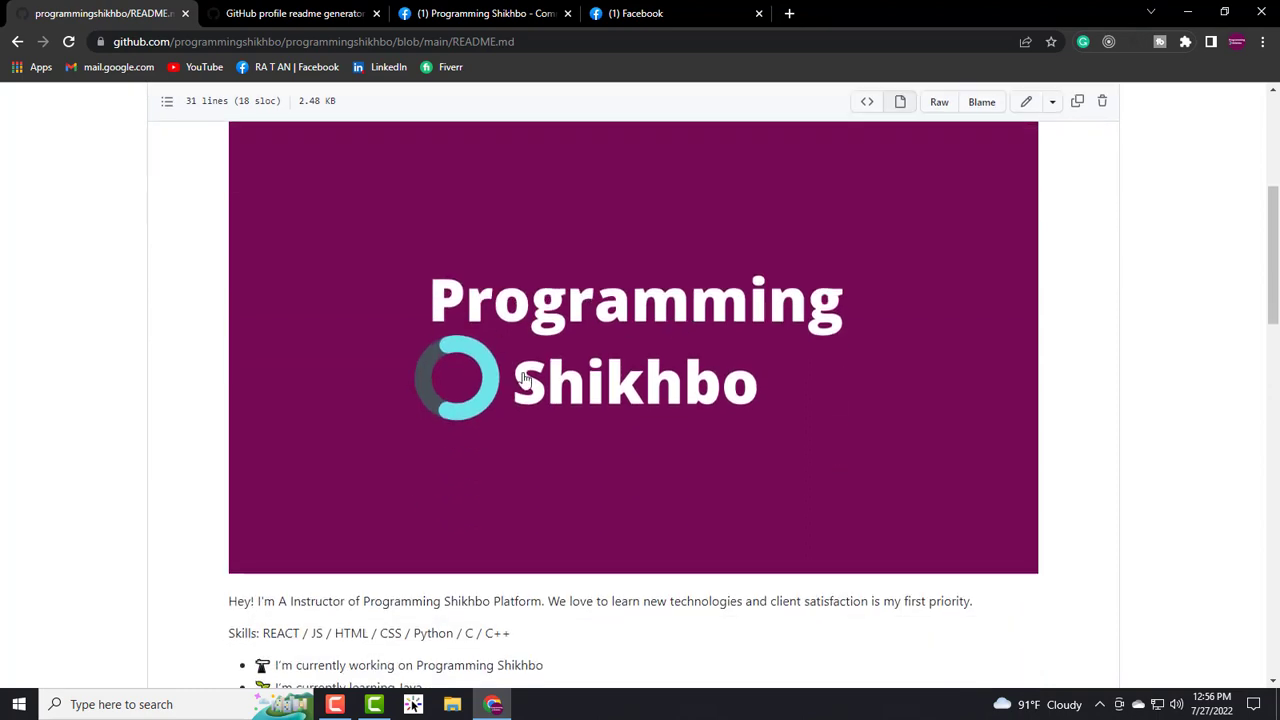
scroll(523, 420, "up", 1)
scroll(450, 413, "down", 3)
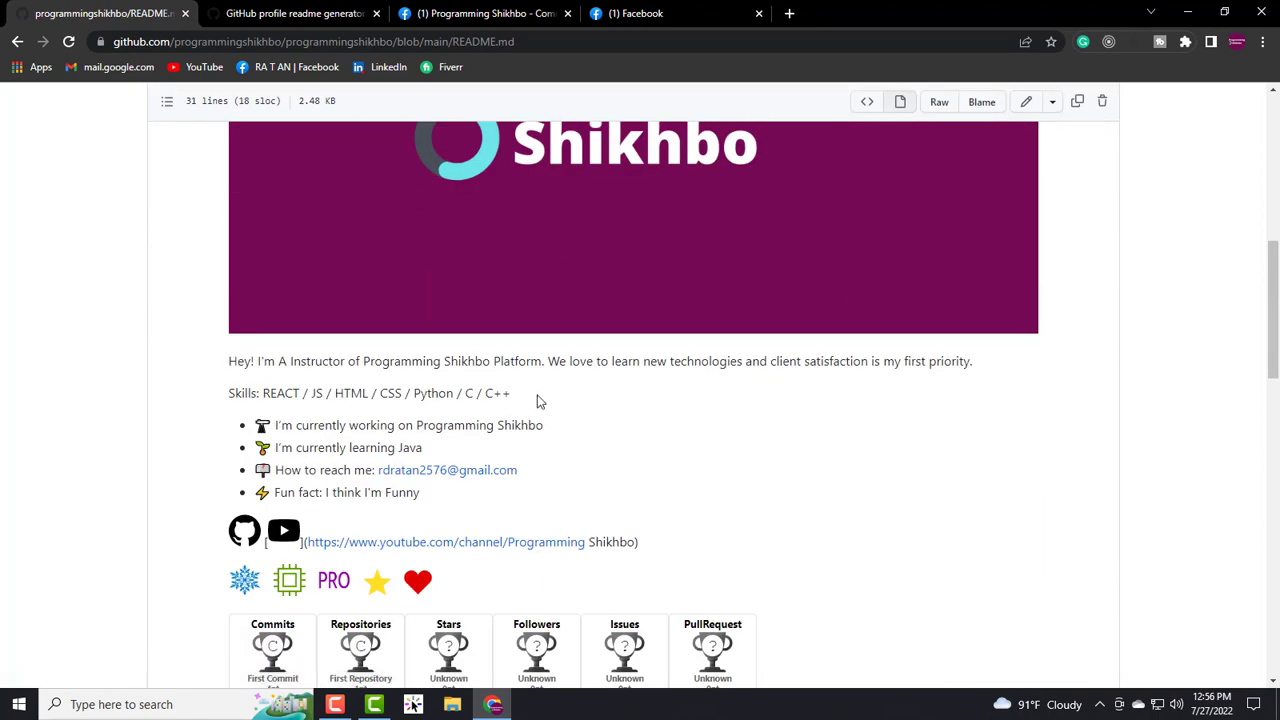
left_click_drag(540, 398, 226, 400)
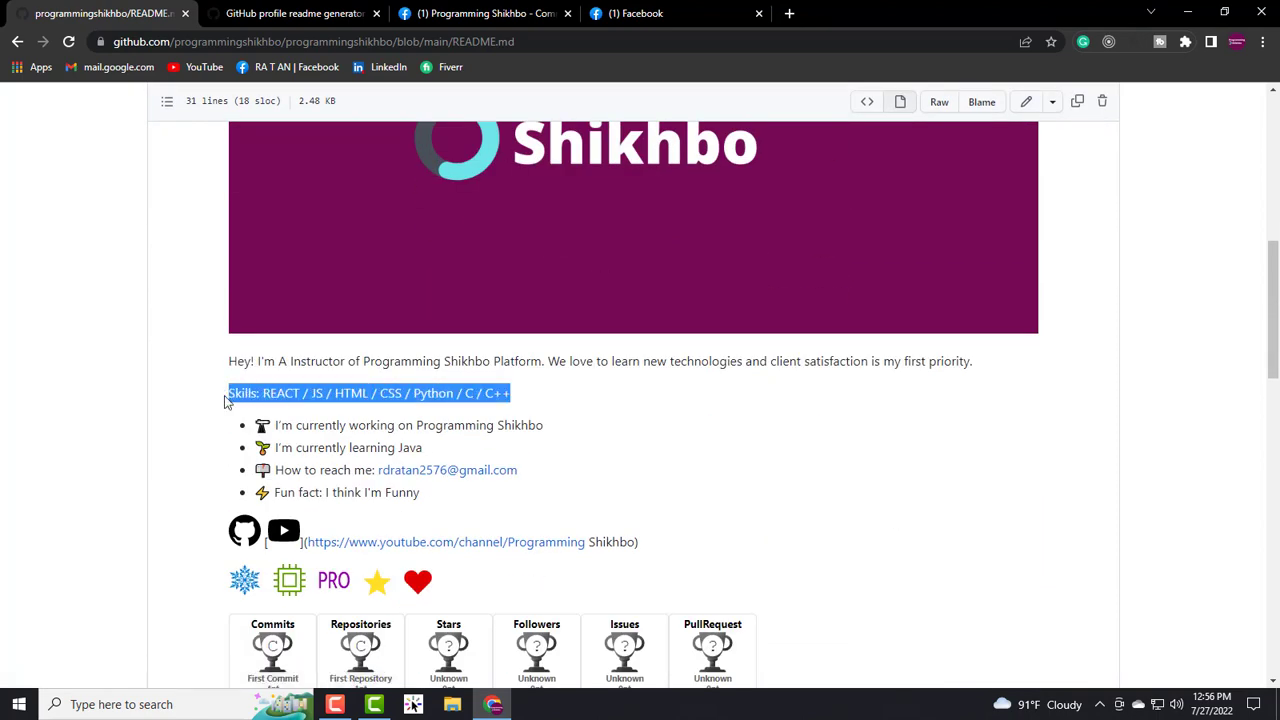
left_click(525, 396)
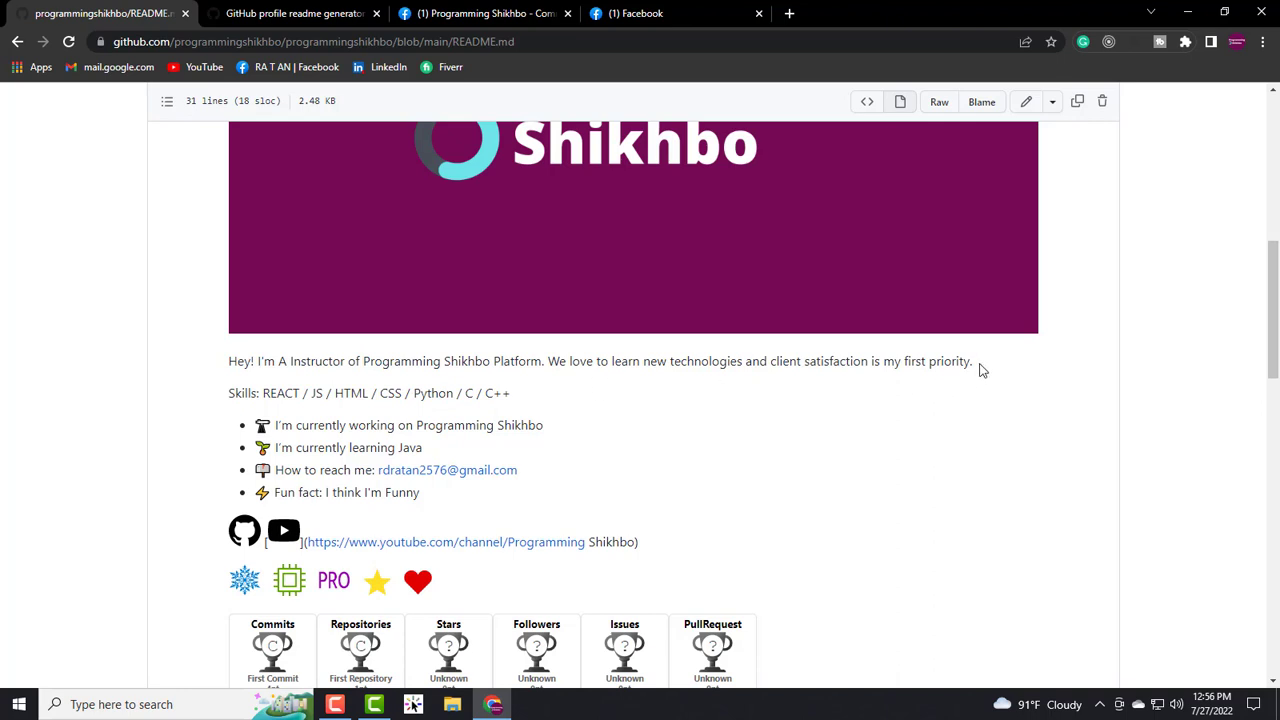
- Select the Hey! intro sentence, the bullet lines ending at Funny, and the YouTube link text
left_click_drag(980, 370, 224, 370)
left_click_drag(250, 447, 433, 497)
left_click(493, 505)
scroll(571, 446, "down", 1)
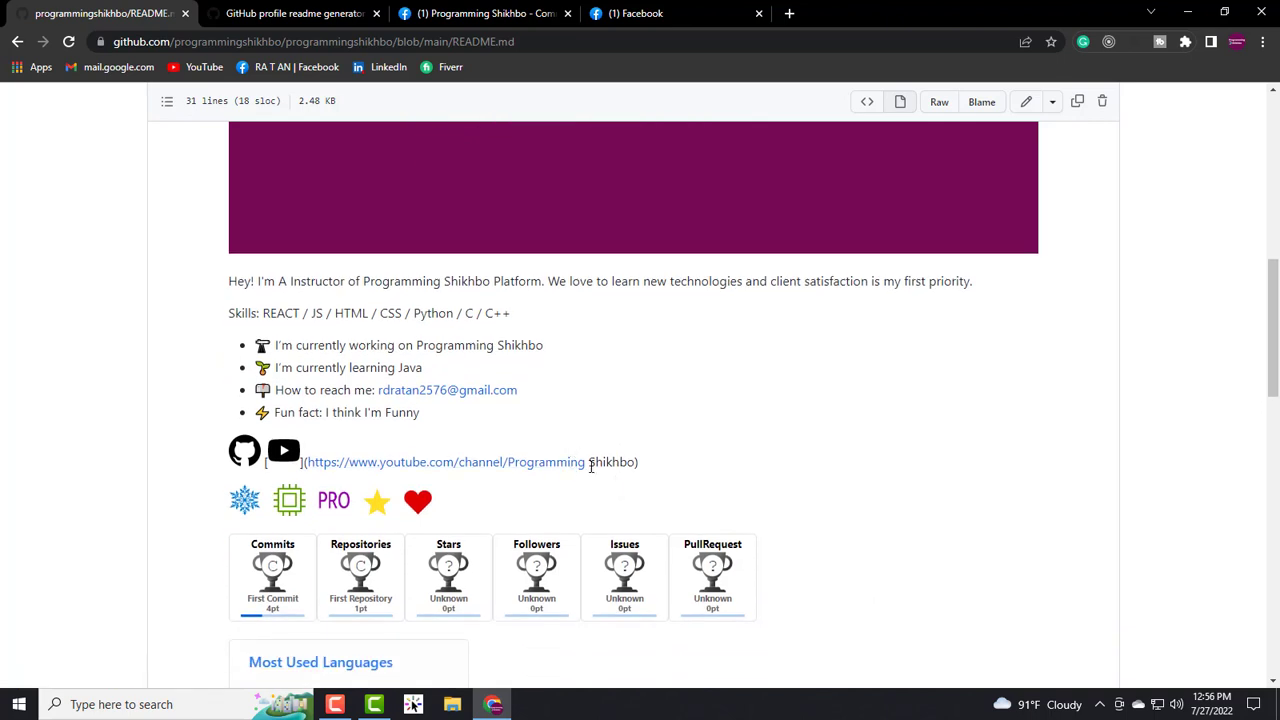
left_click_drag(591, 466, 486, 460)
left_click(677, 465)
left_click(502, 436)
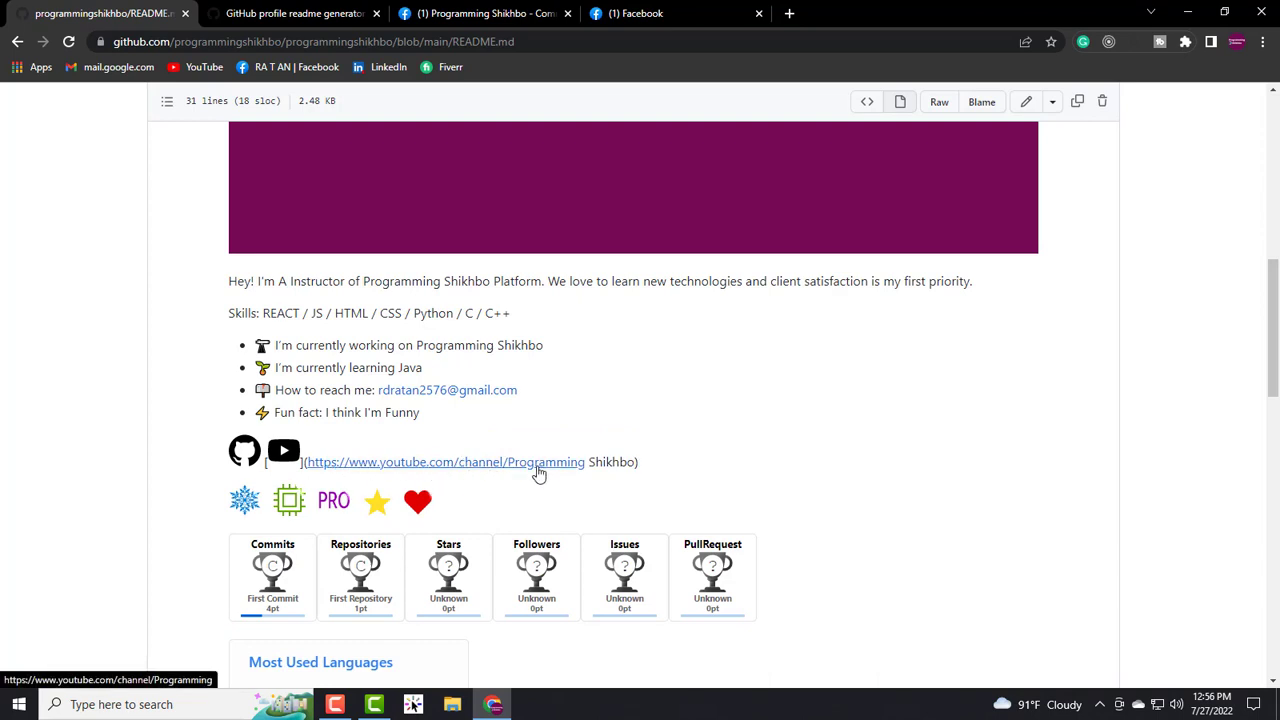
- Scroll down through the metrics, 6-contribution streak card and 14 profile views
scroll(449, 463, "down", 2)
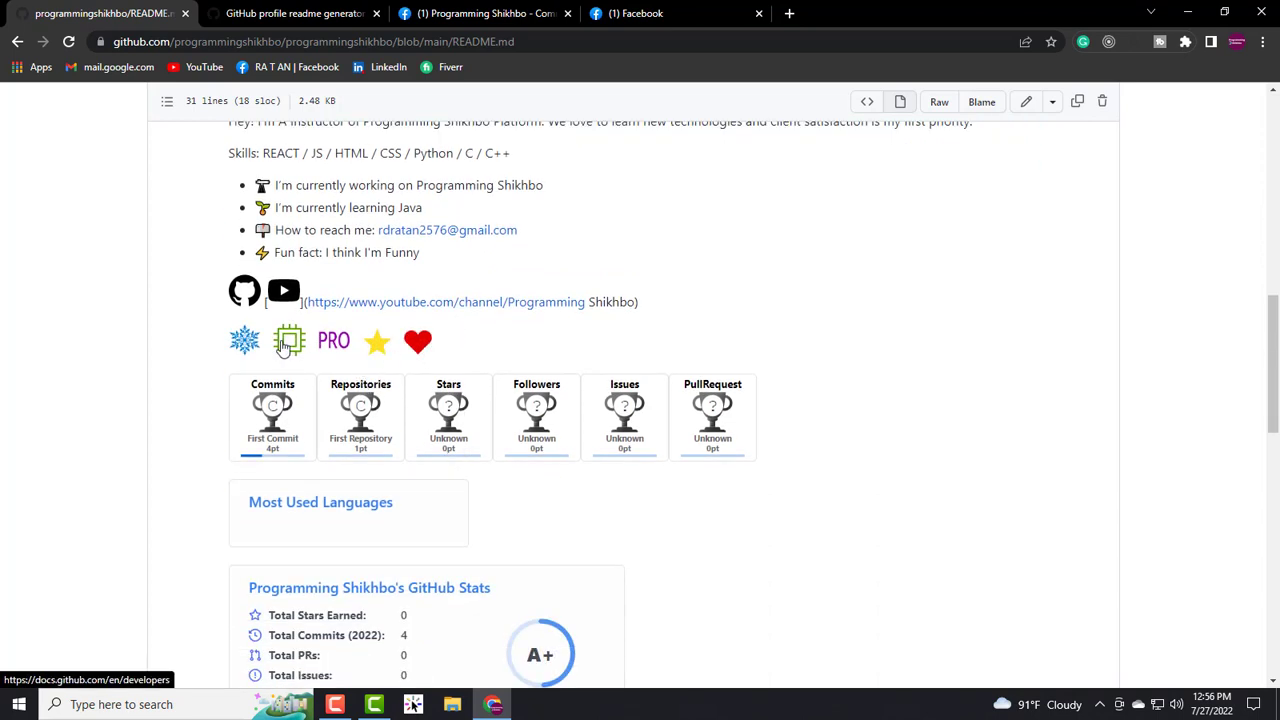
scroll(375, 413, "down", 2)
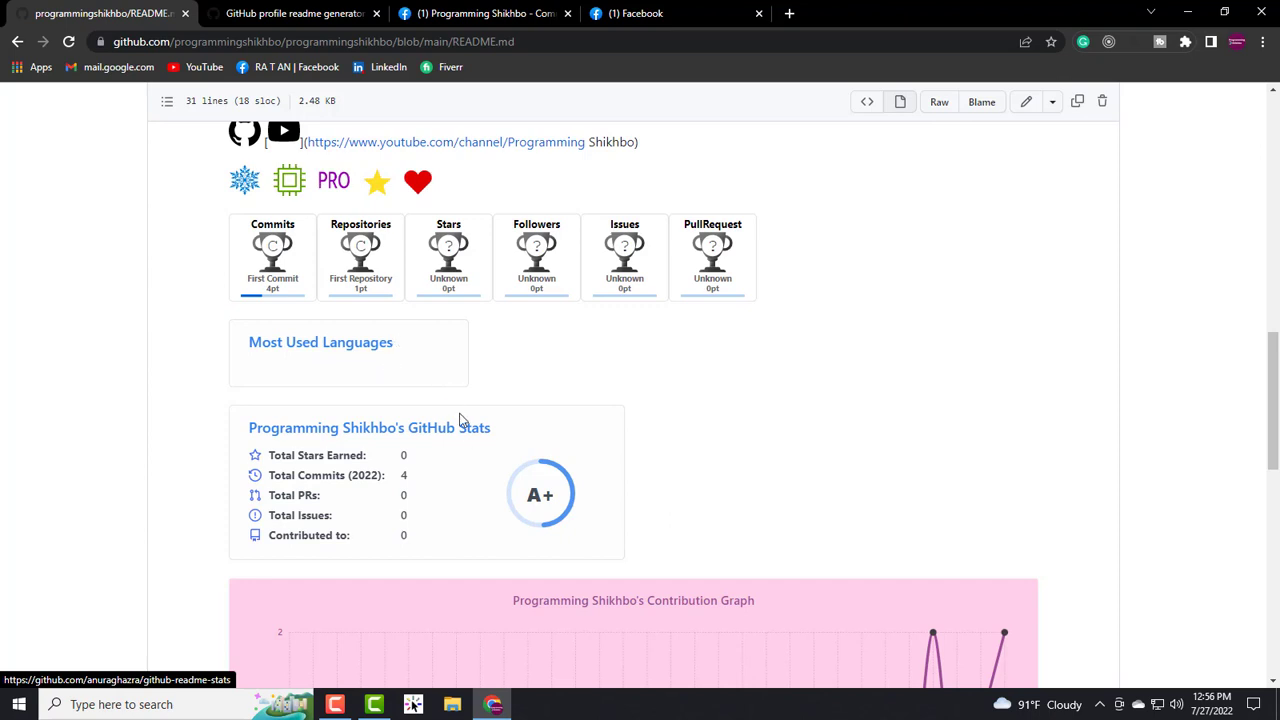
scroll(480, 425, "down", 2)
scroll(521, 340, "down", 3)
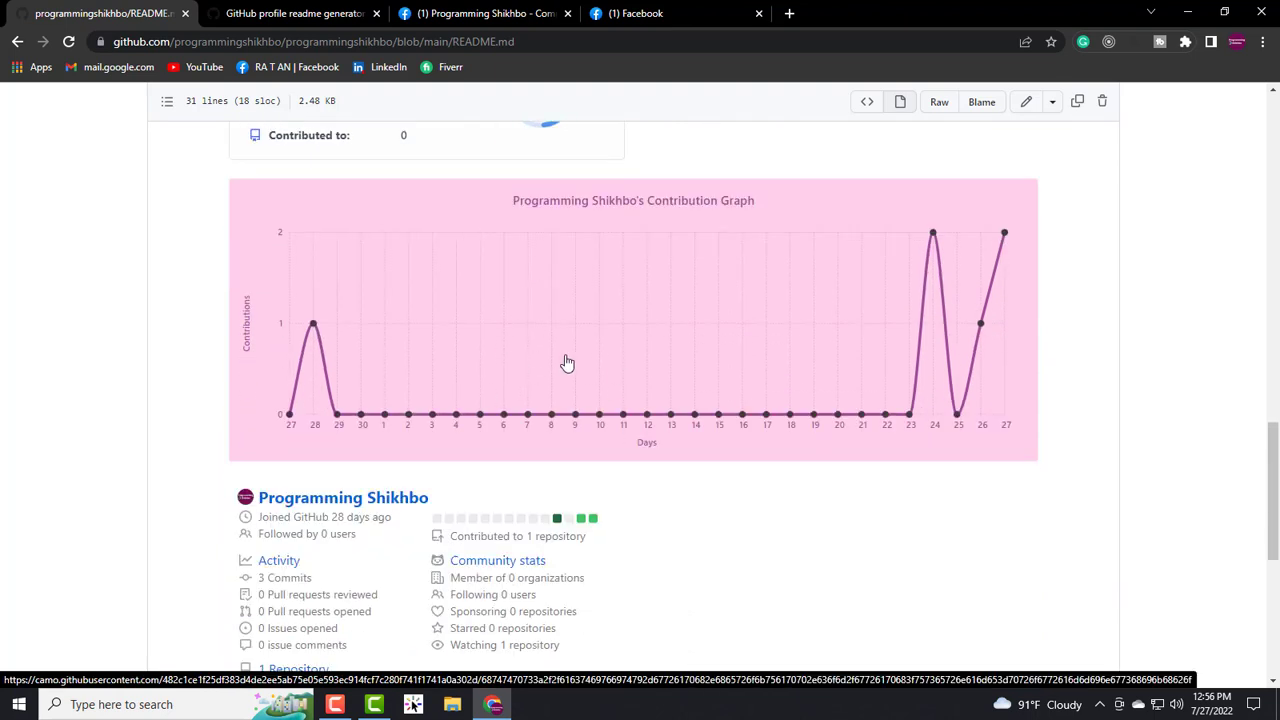
scroll(566, 363, "down", 5)
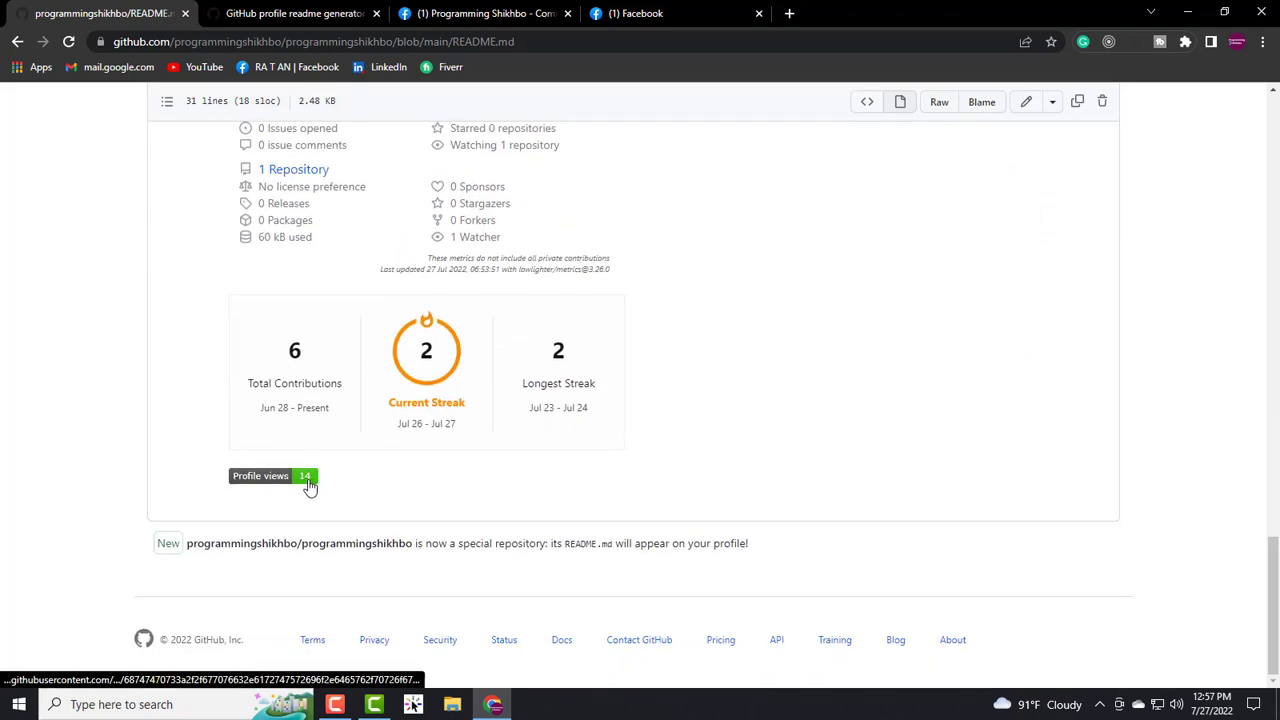
scroll(304, 485, "up", 15)
scroll(310, 482, "up", 3)
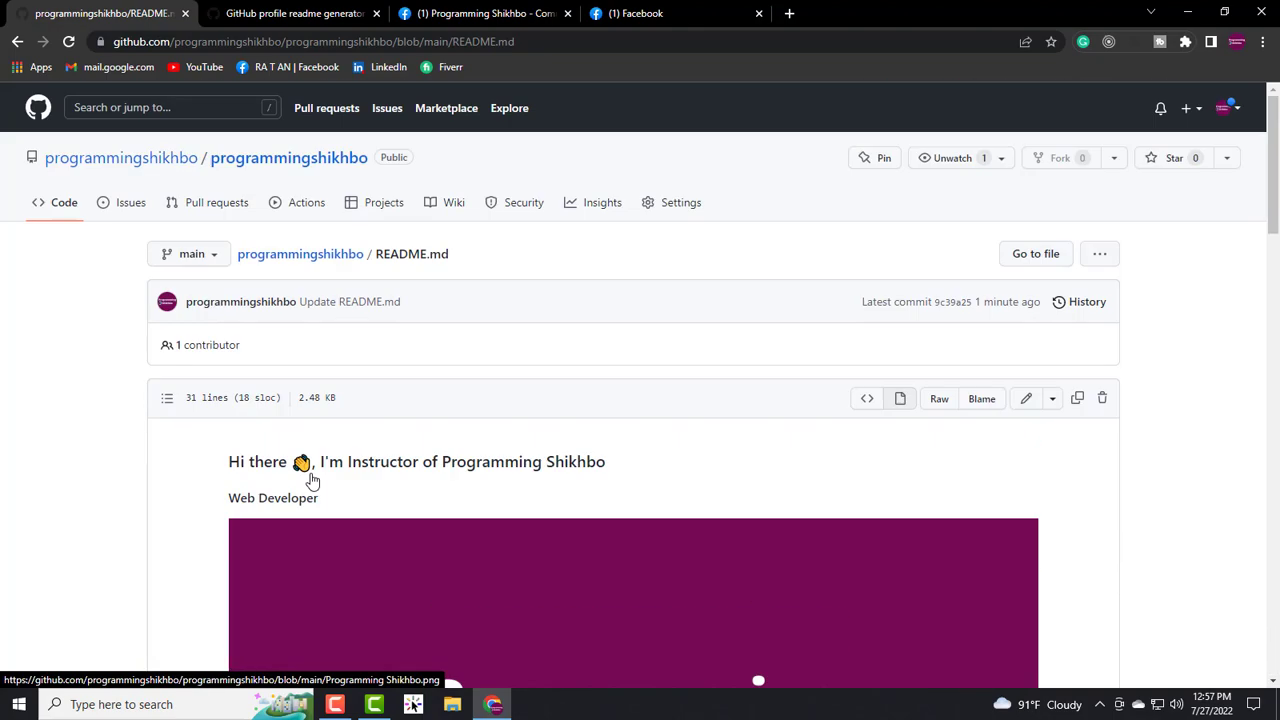
left_click(293, 13)
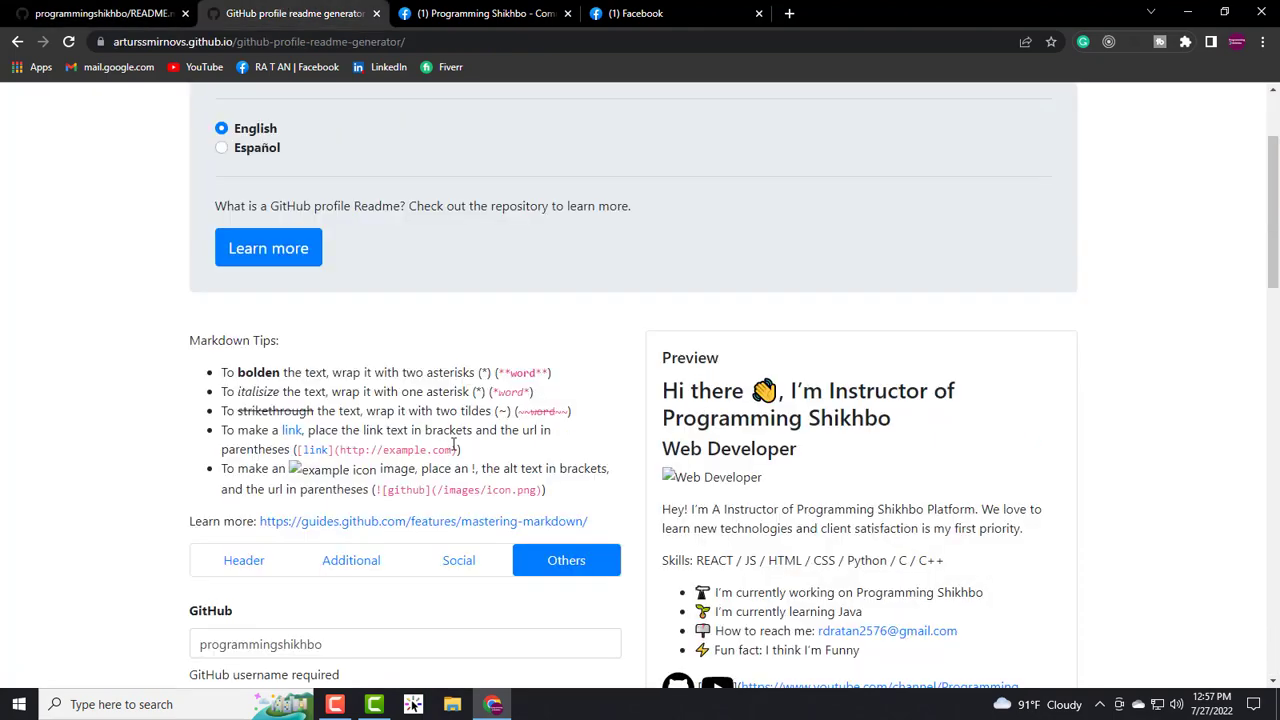
scroll(460, 432, "down", 1)
scroll(866, 428, "up", 5)
scroll(840, 466, "down", 5)
scroll(845, 455, "down", 5)
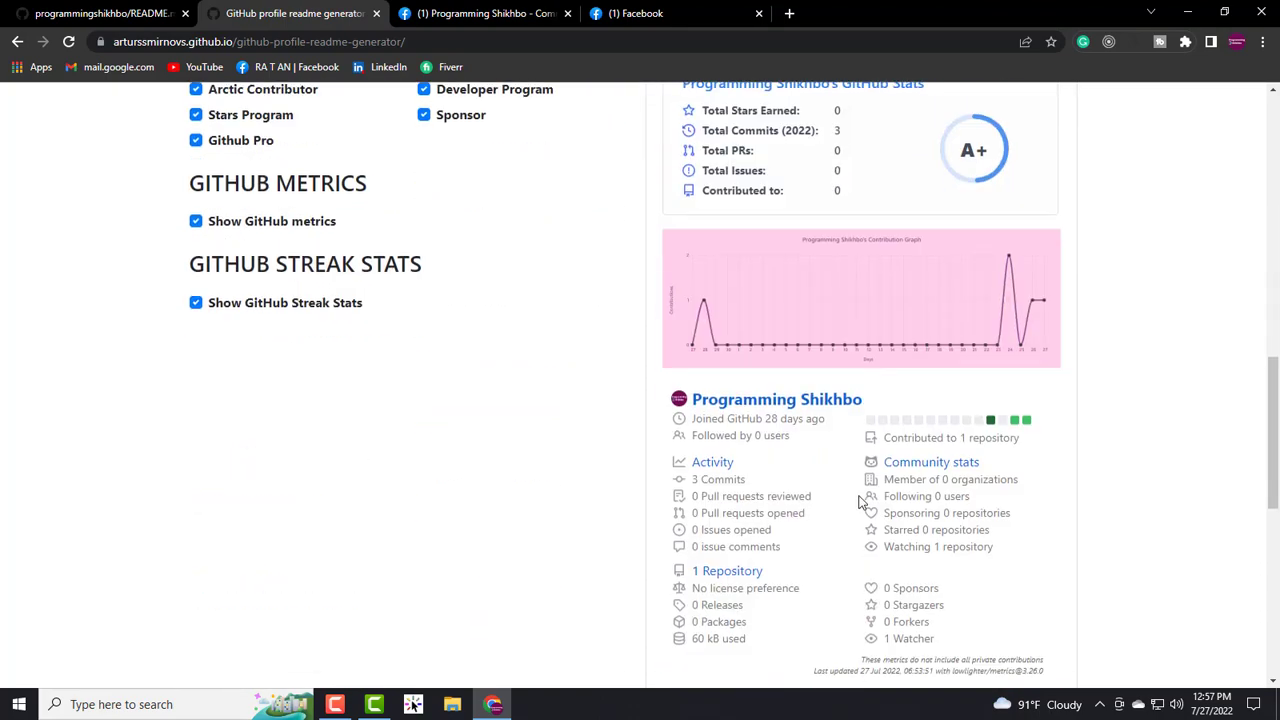
scroll(855, 485, "down", 2)
scroll(855, 485, "up", 15)
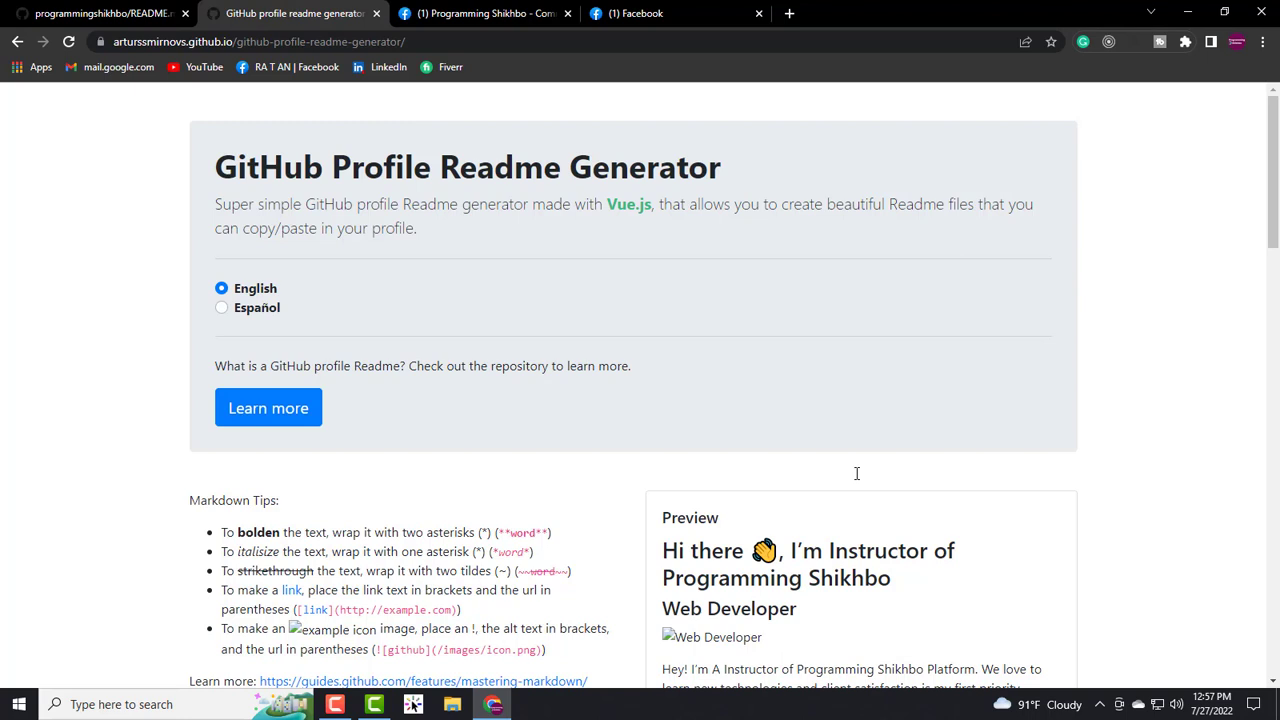
key("ctrl+shift+Tab")
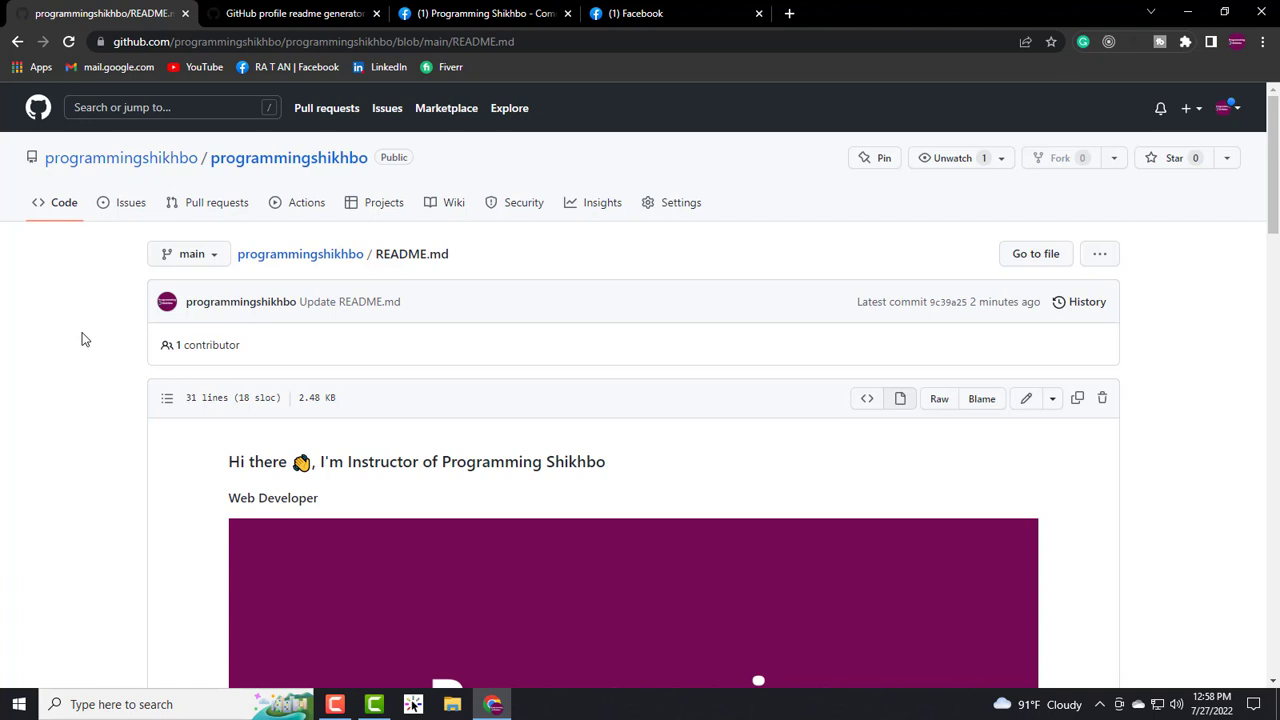
- Open the owner's profile and scroll its new README with trophies, streak and 15 profile views
left_click(150, 157)
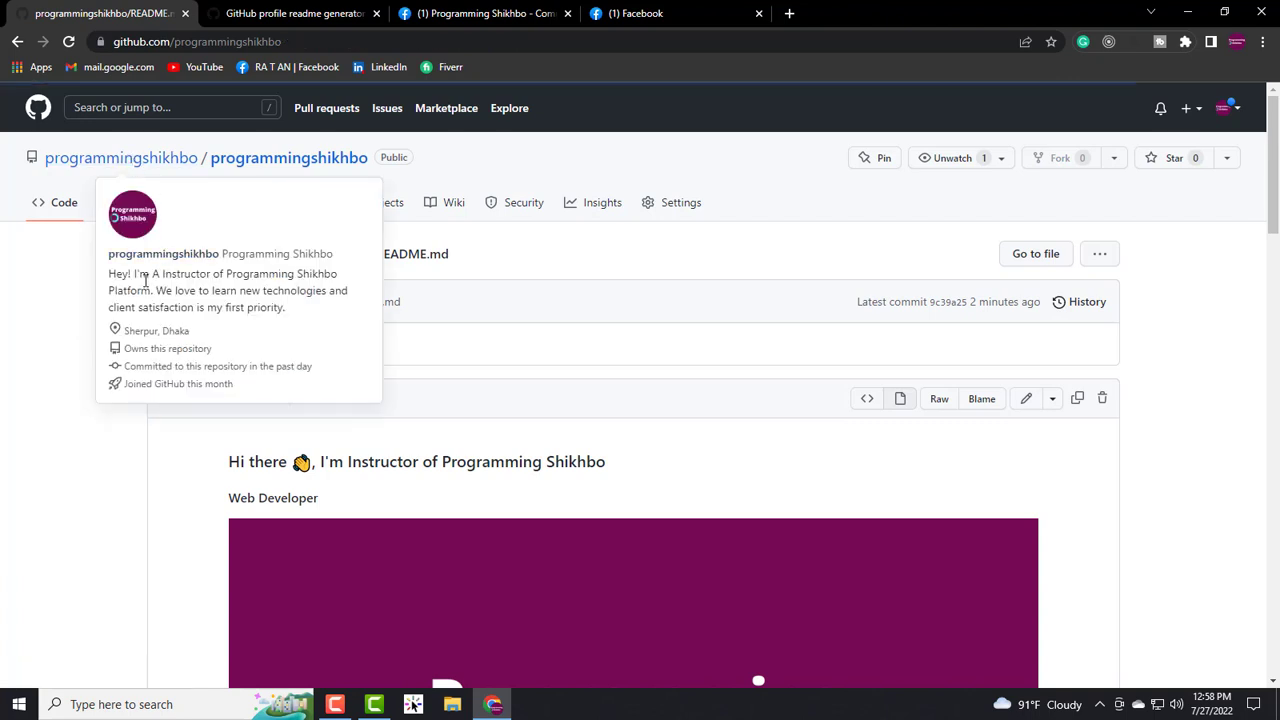
scroll(400, 380, "down", 10)
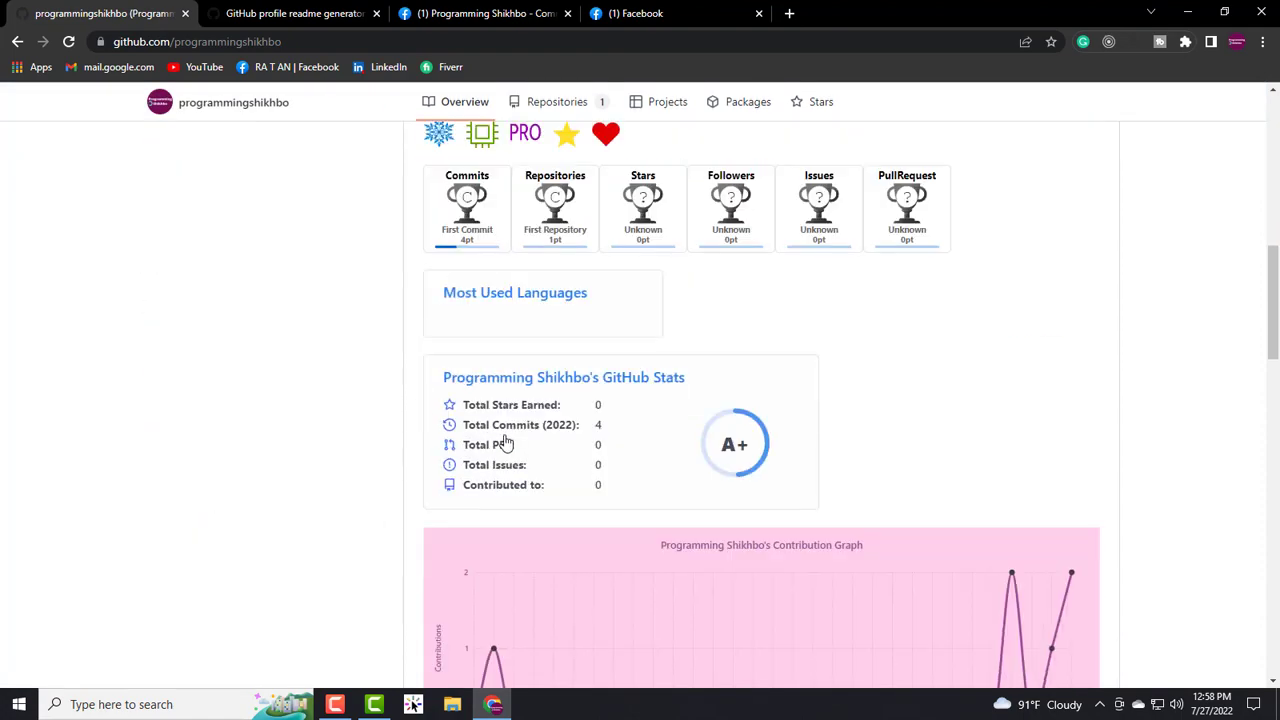
scroll(423, 437, "down", 8)
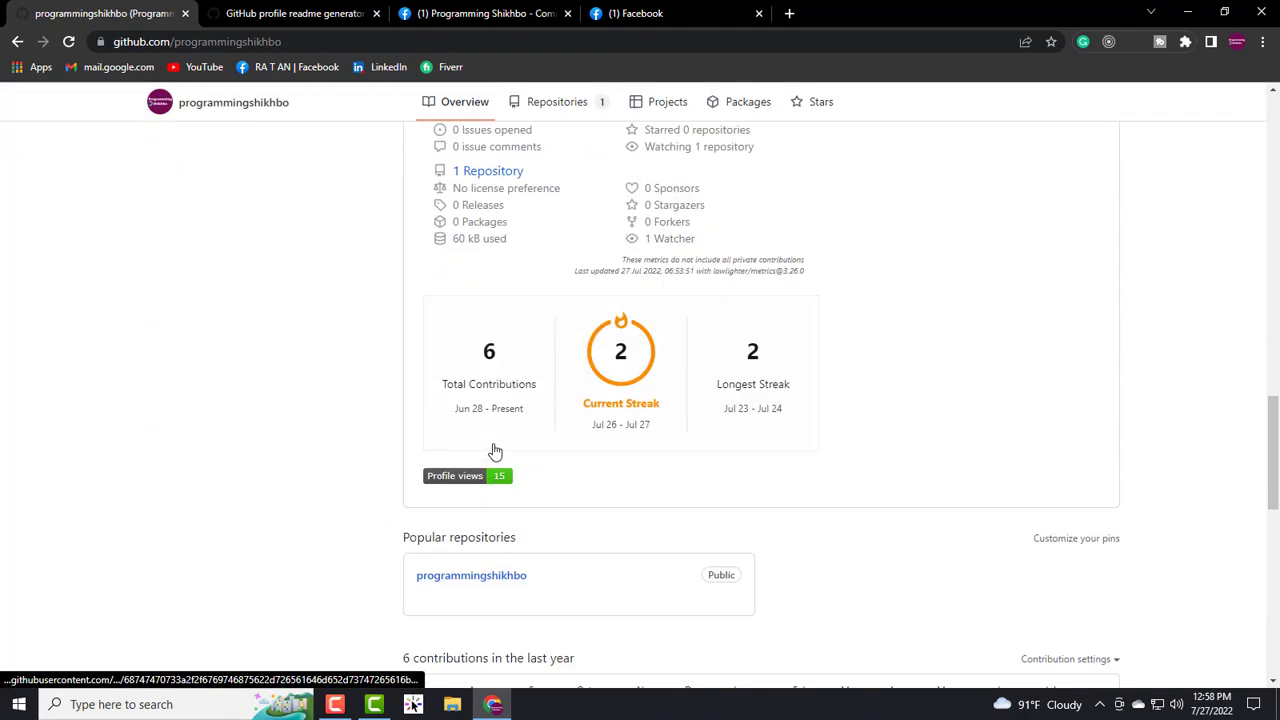
scroll(493, 440, "up", 18)
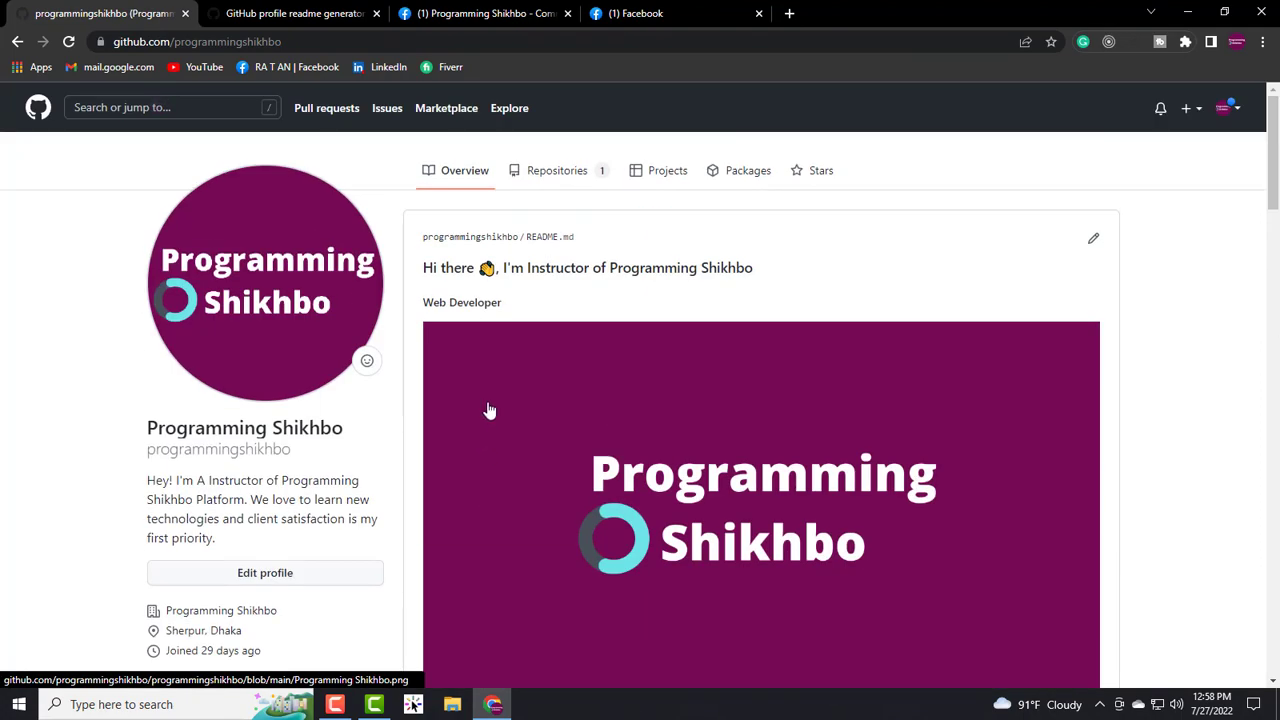